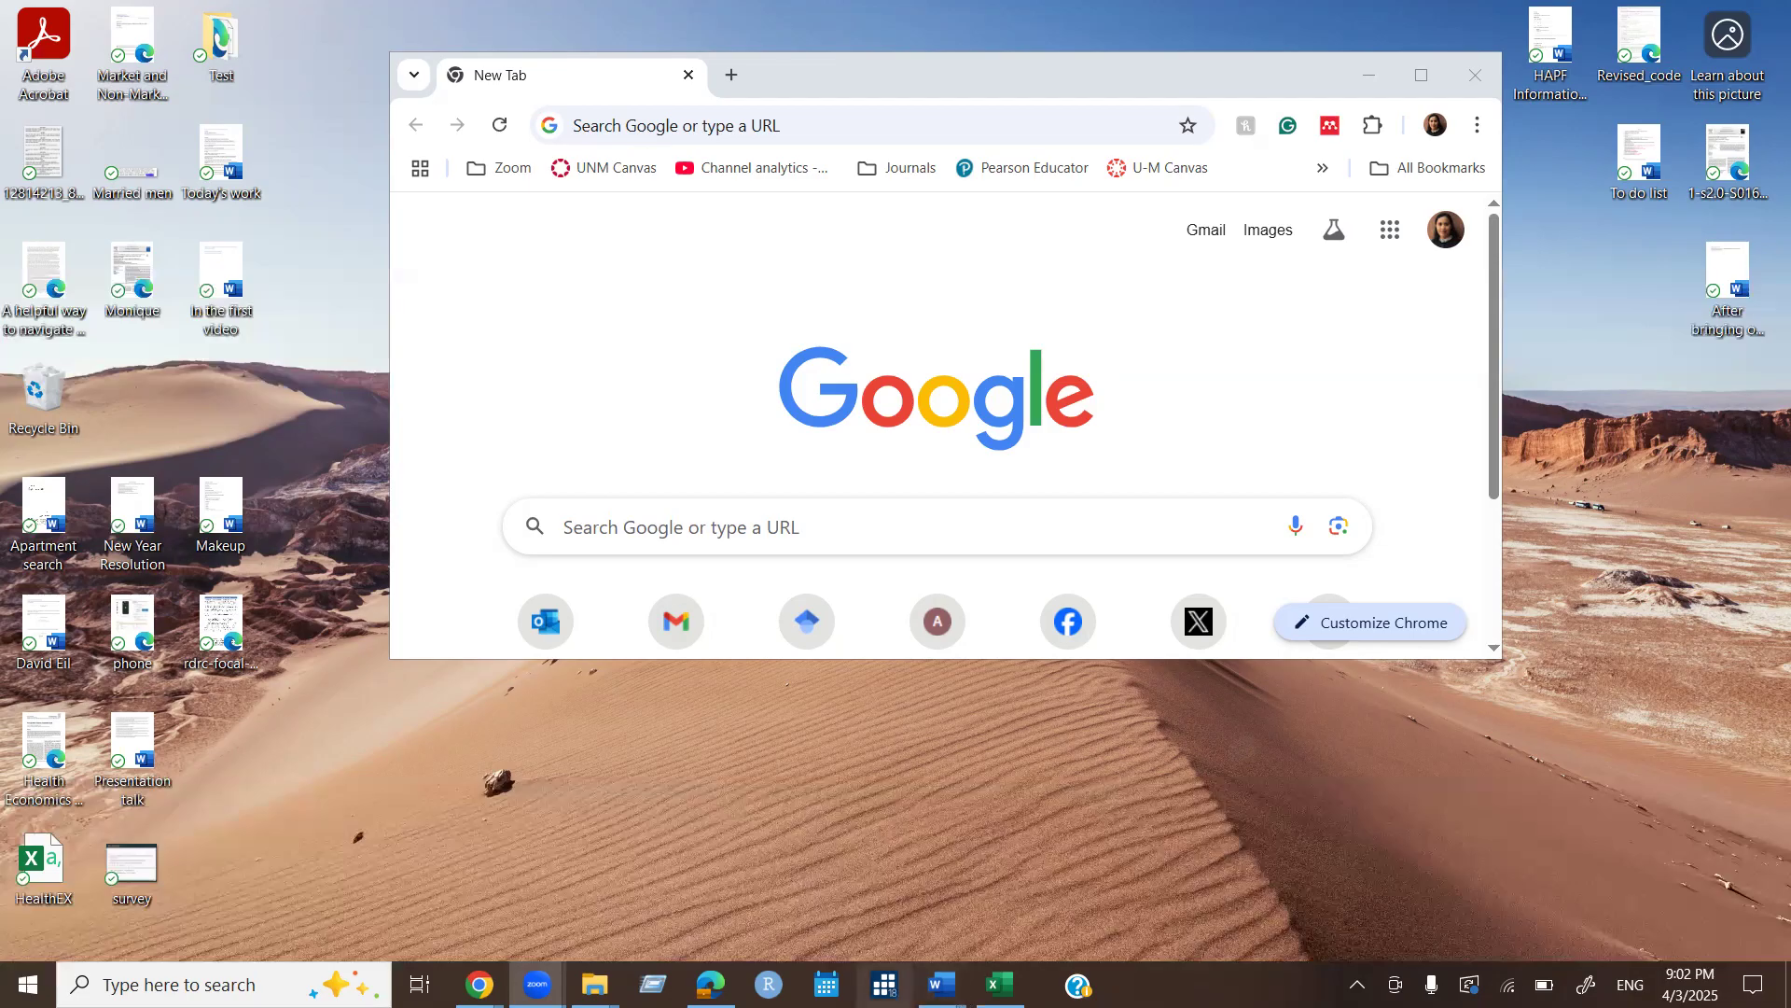
Switch to Chrome, maximize its window and search Google for "Nvivo software".
mouse_move(480, 985)
left_click(681, 928)
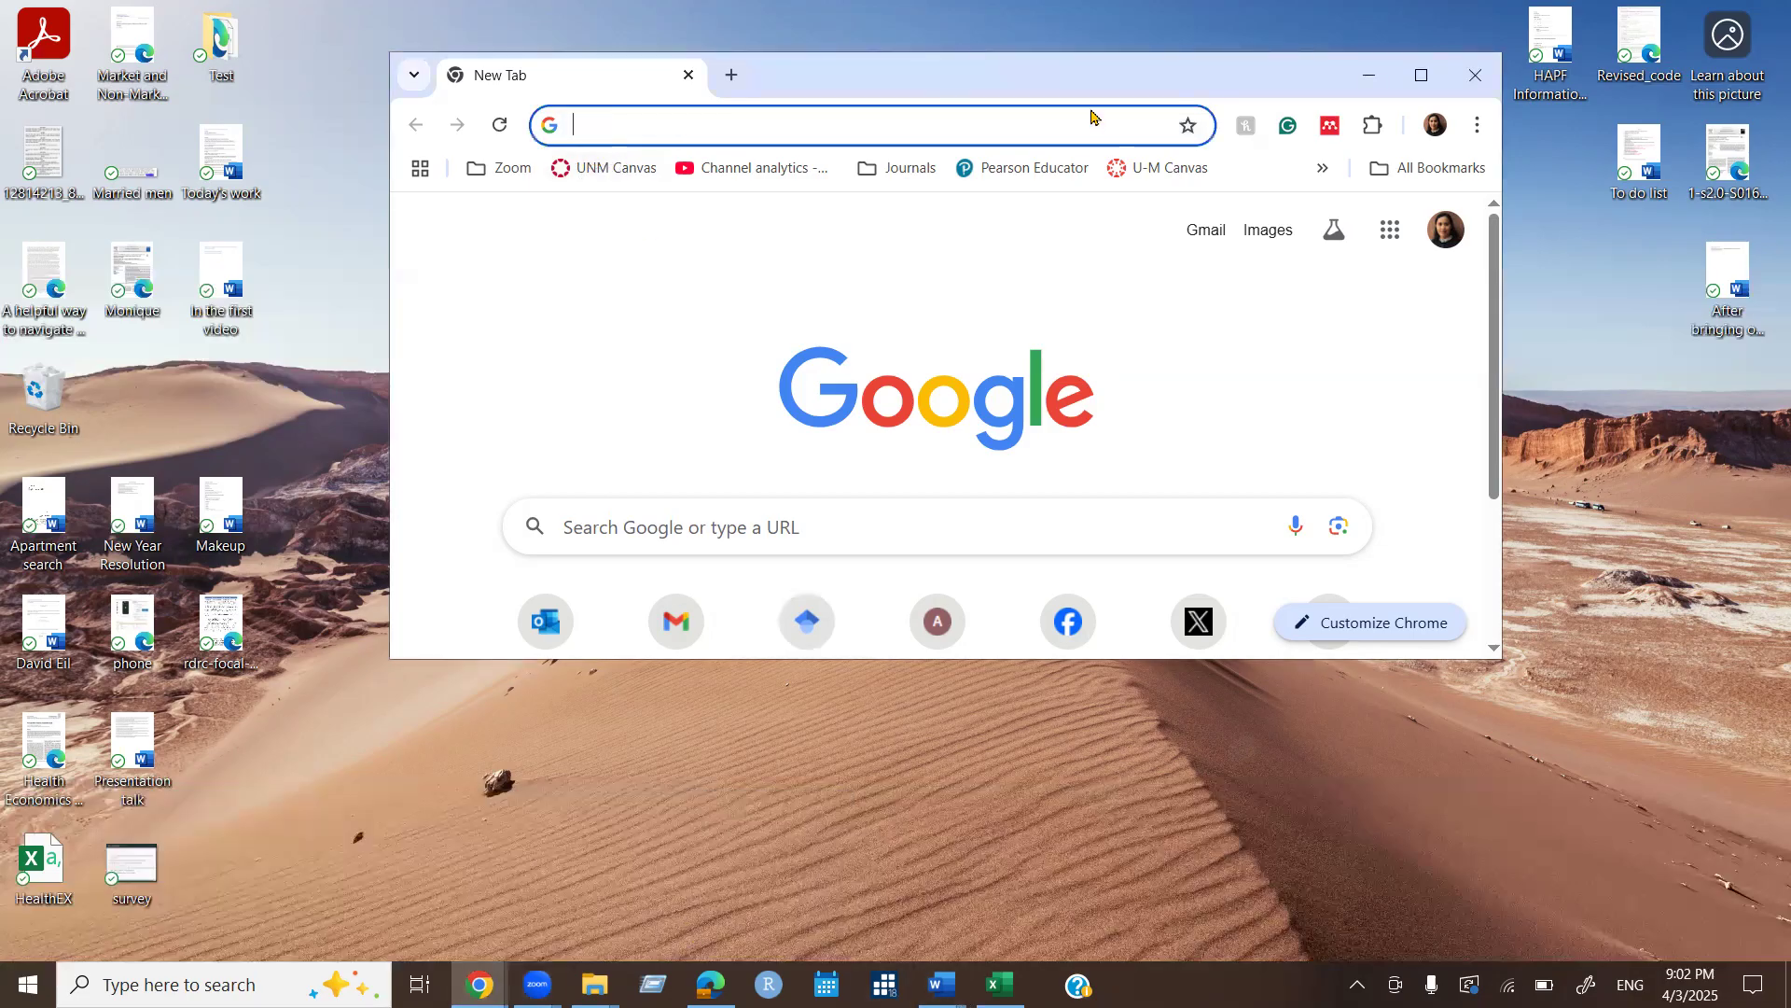
left_click(1421, 75)
left_click(215, 82)
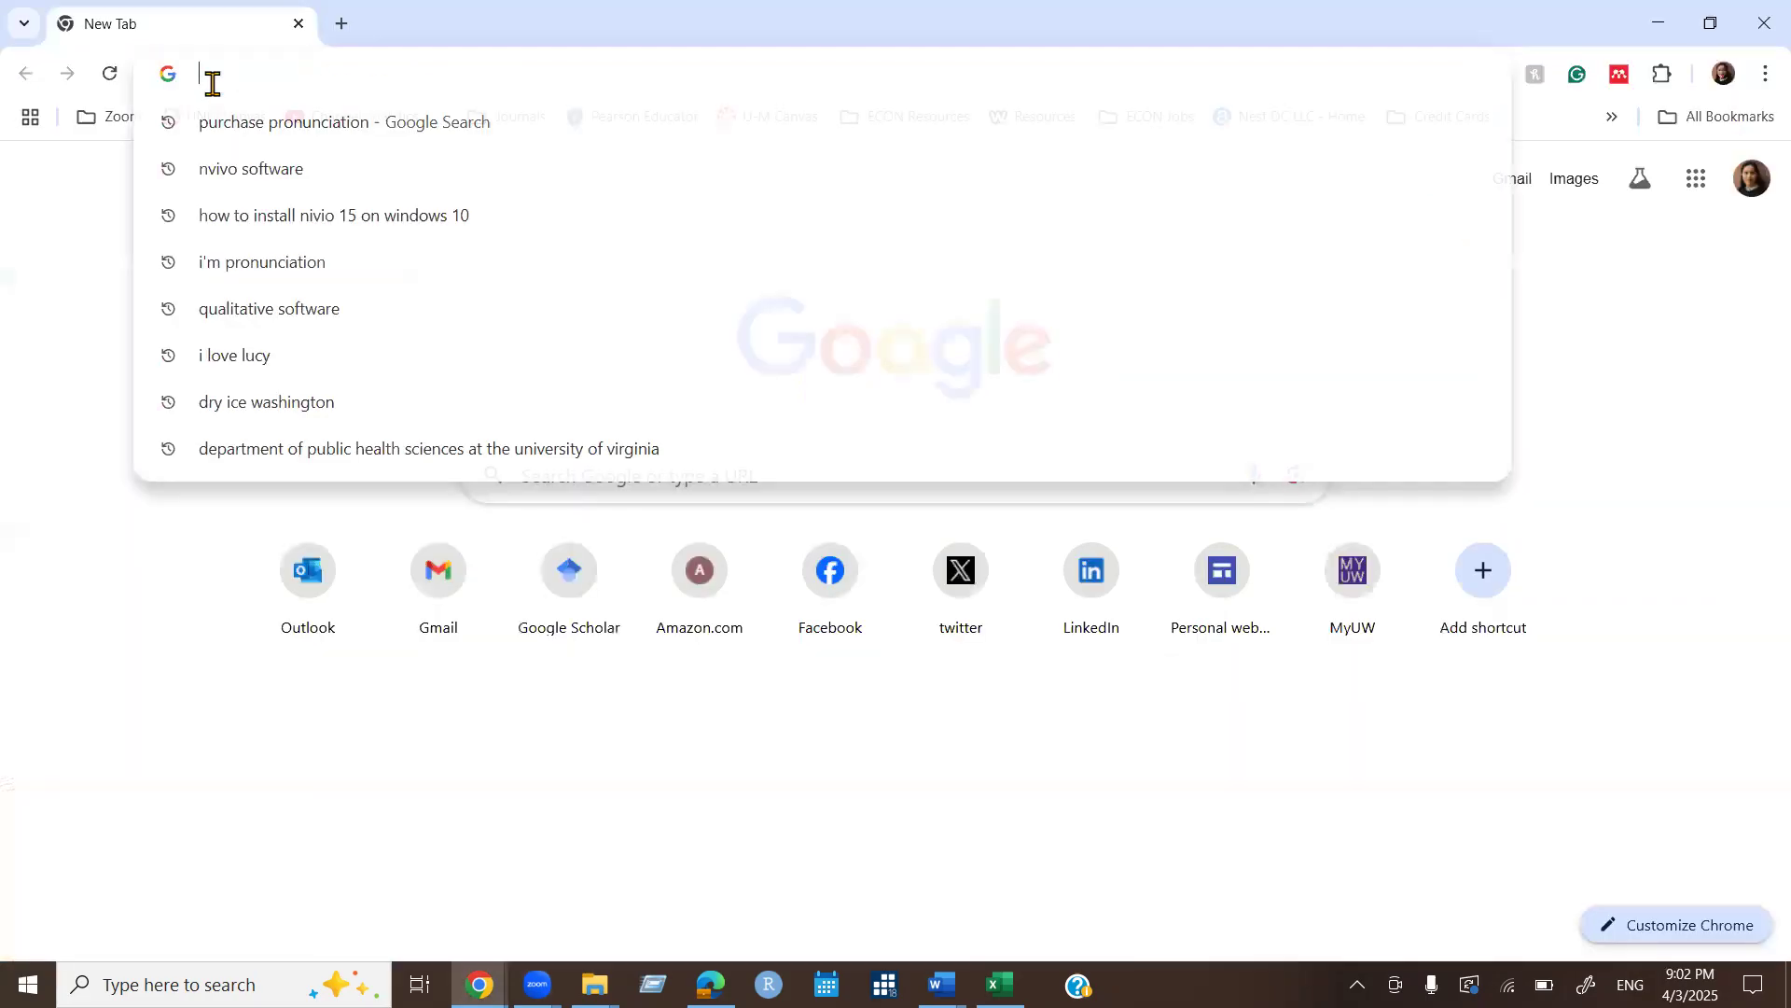
type("Nvivo software")
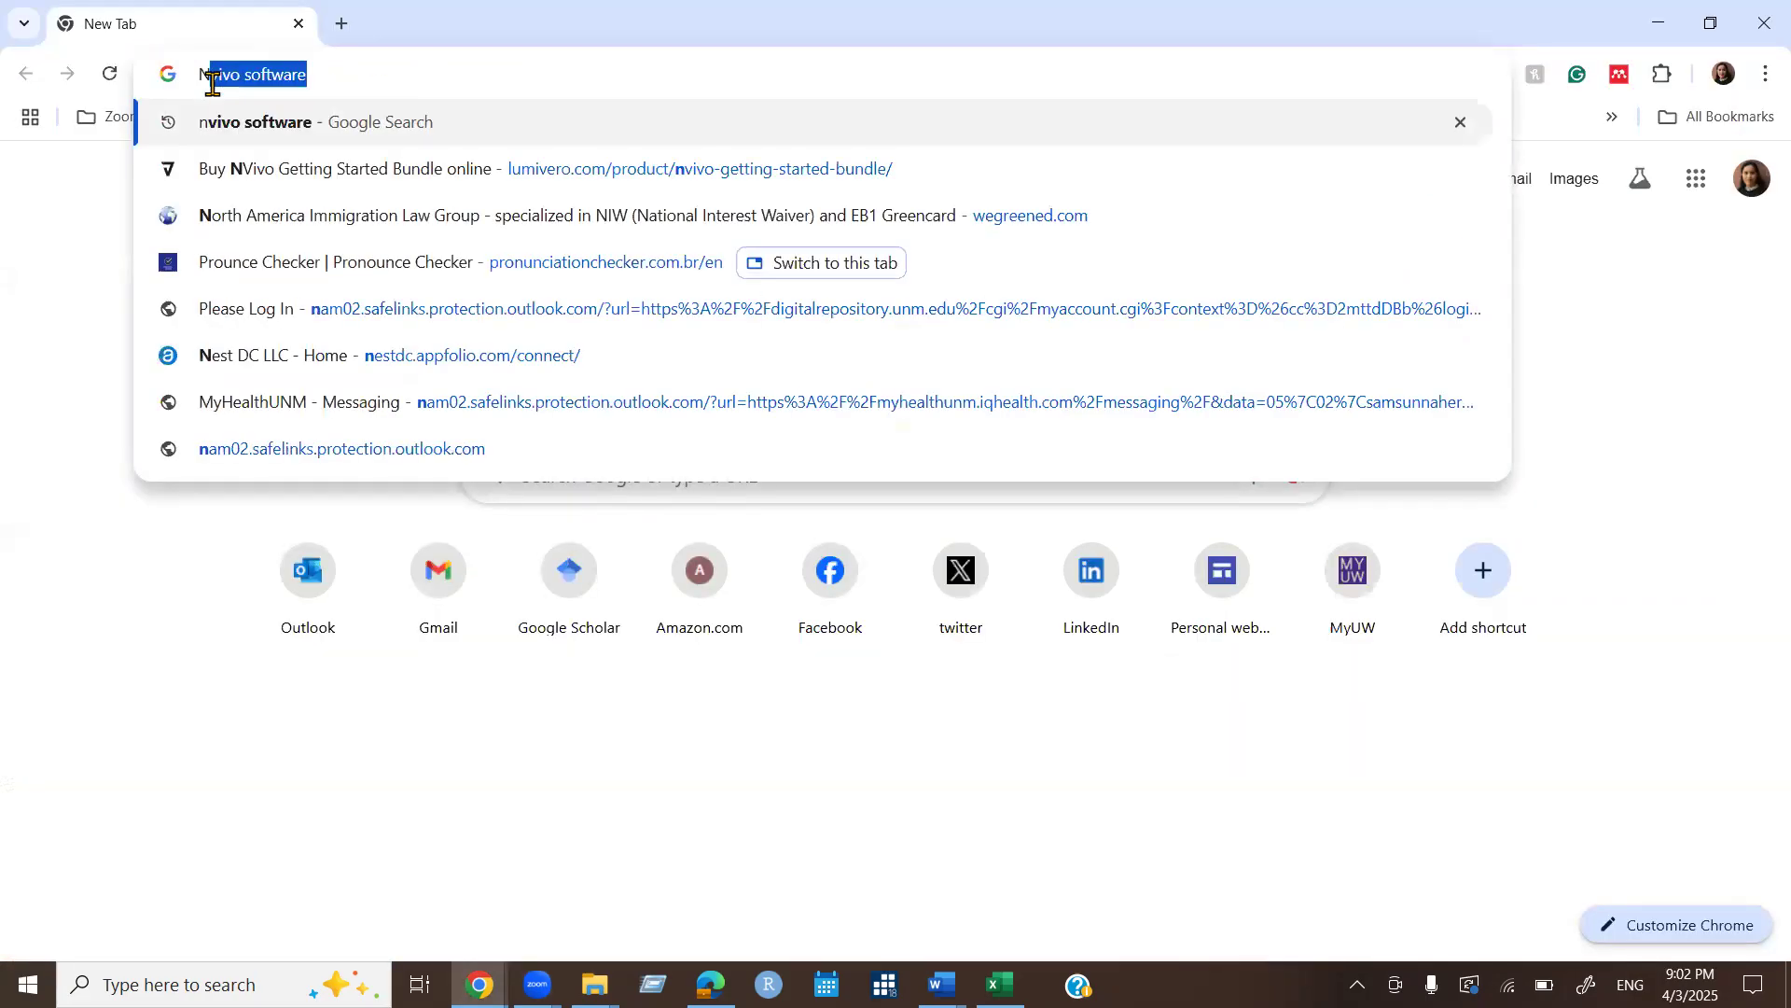
key("Right")
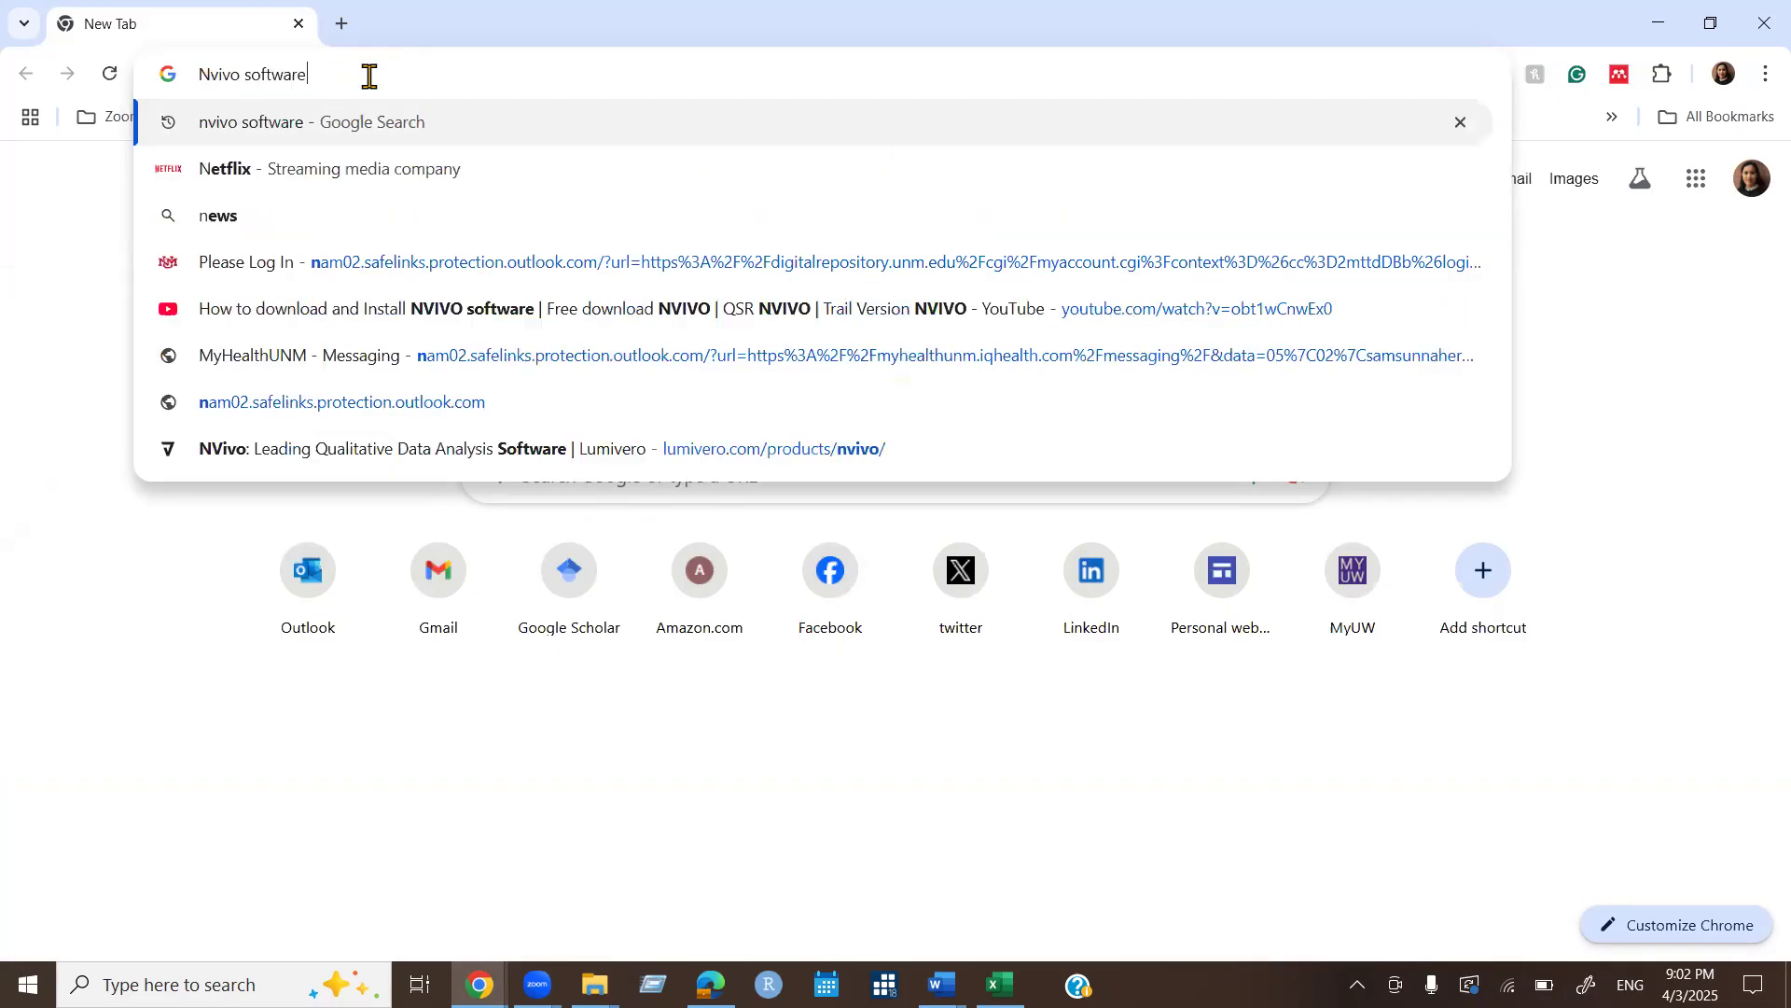
key("Return")
Open Lumivero's NVivo page from the search results and choose NVivo from the site's product list.
scroll(380, 591, "down", 4)
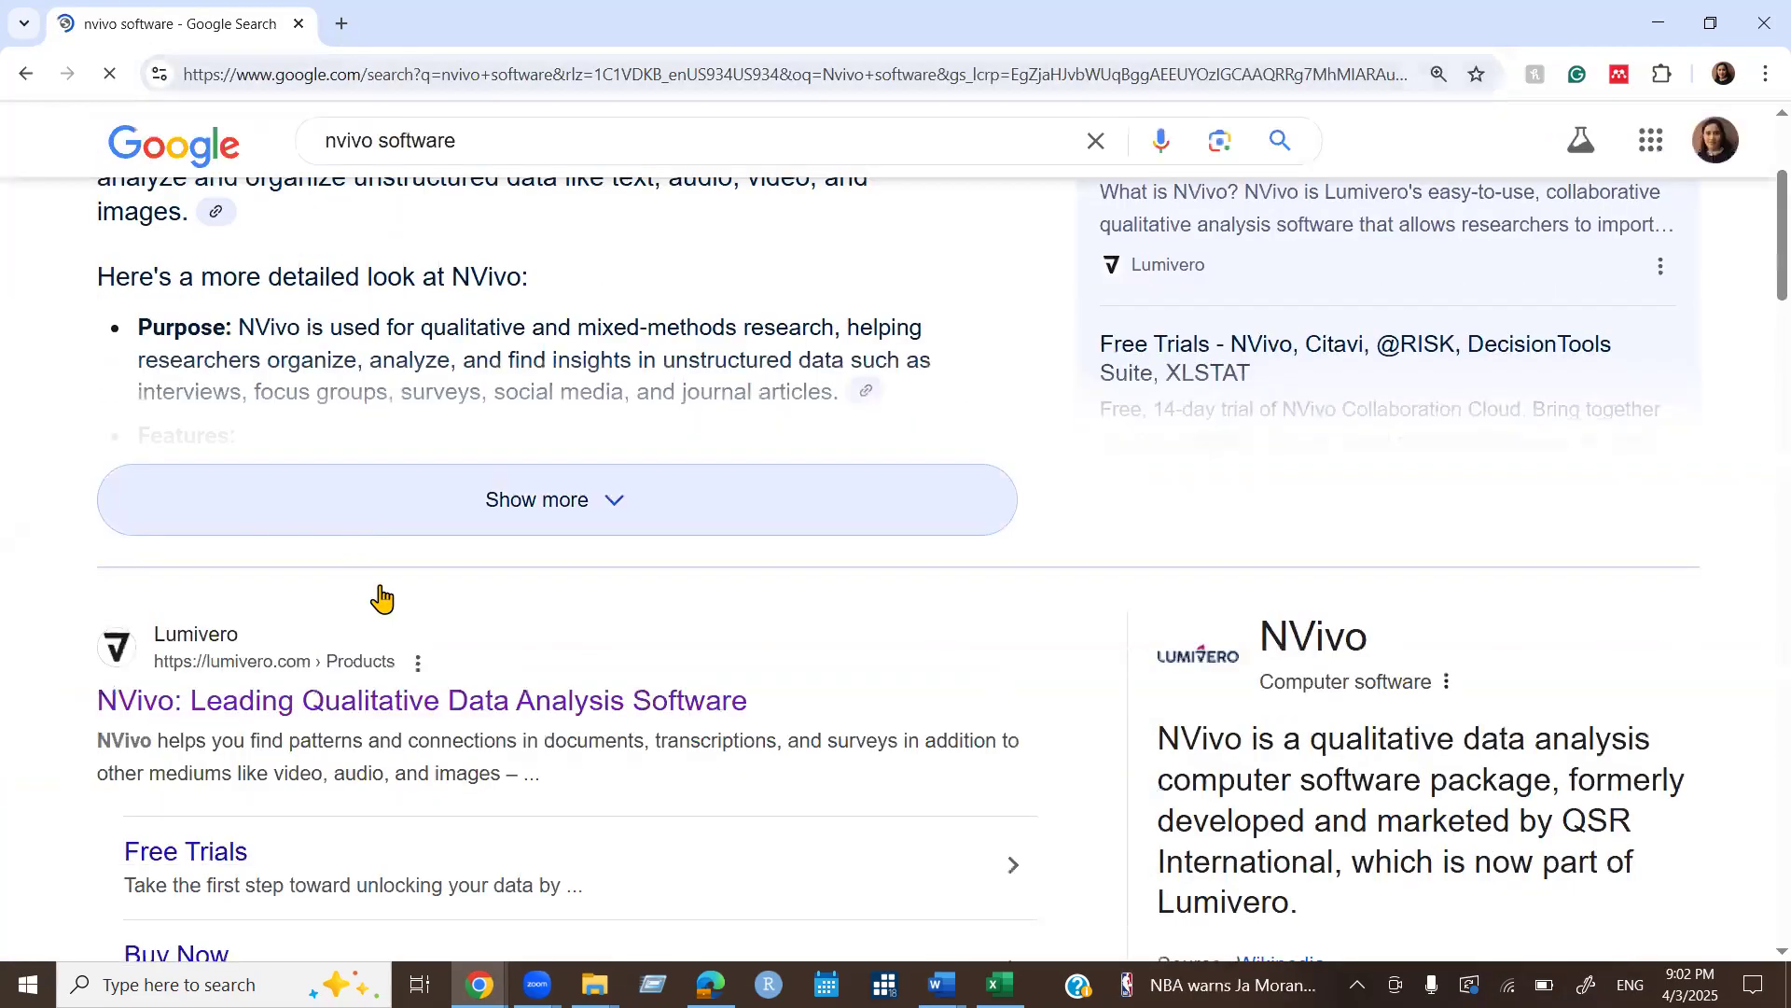
scroll(429, 578, "down", 1)
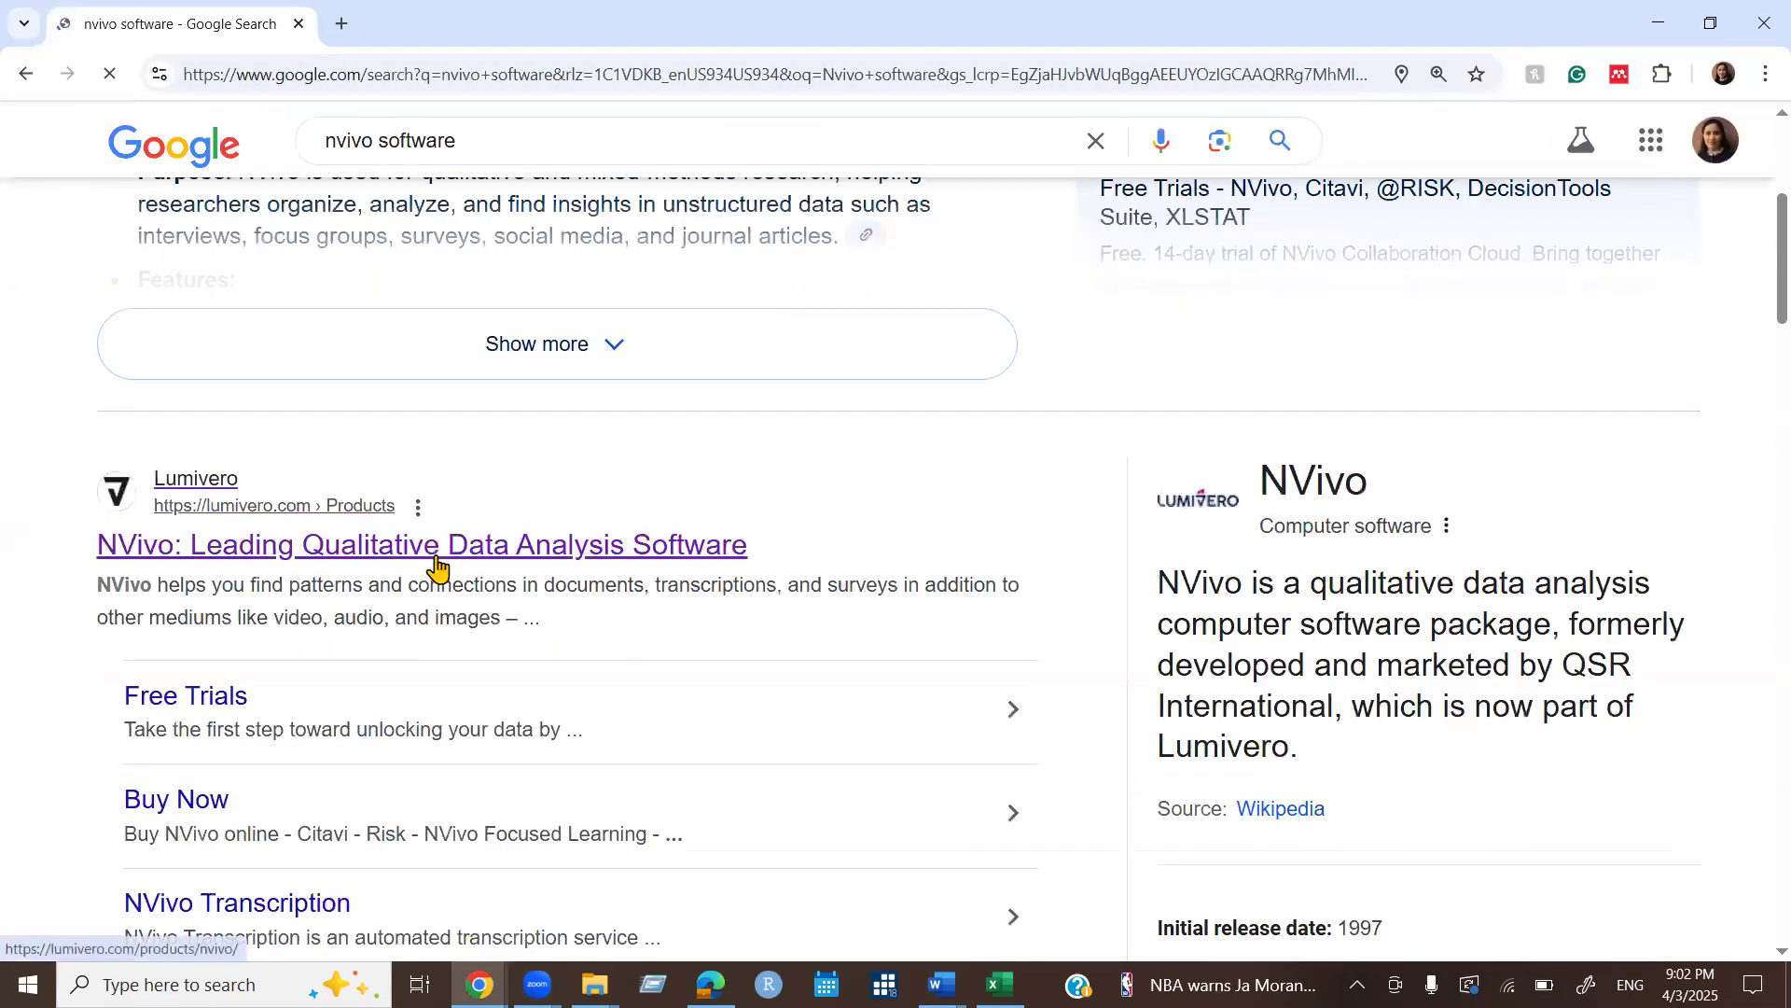
left_click(437, 559)
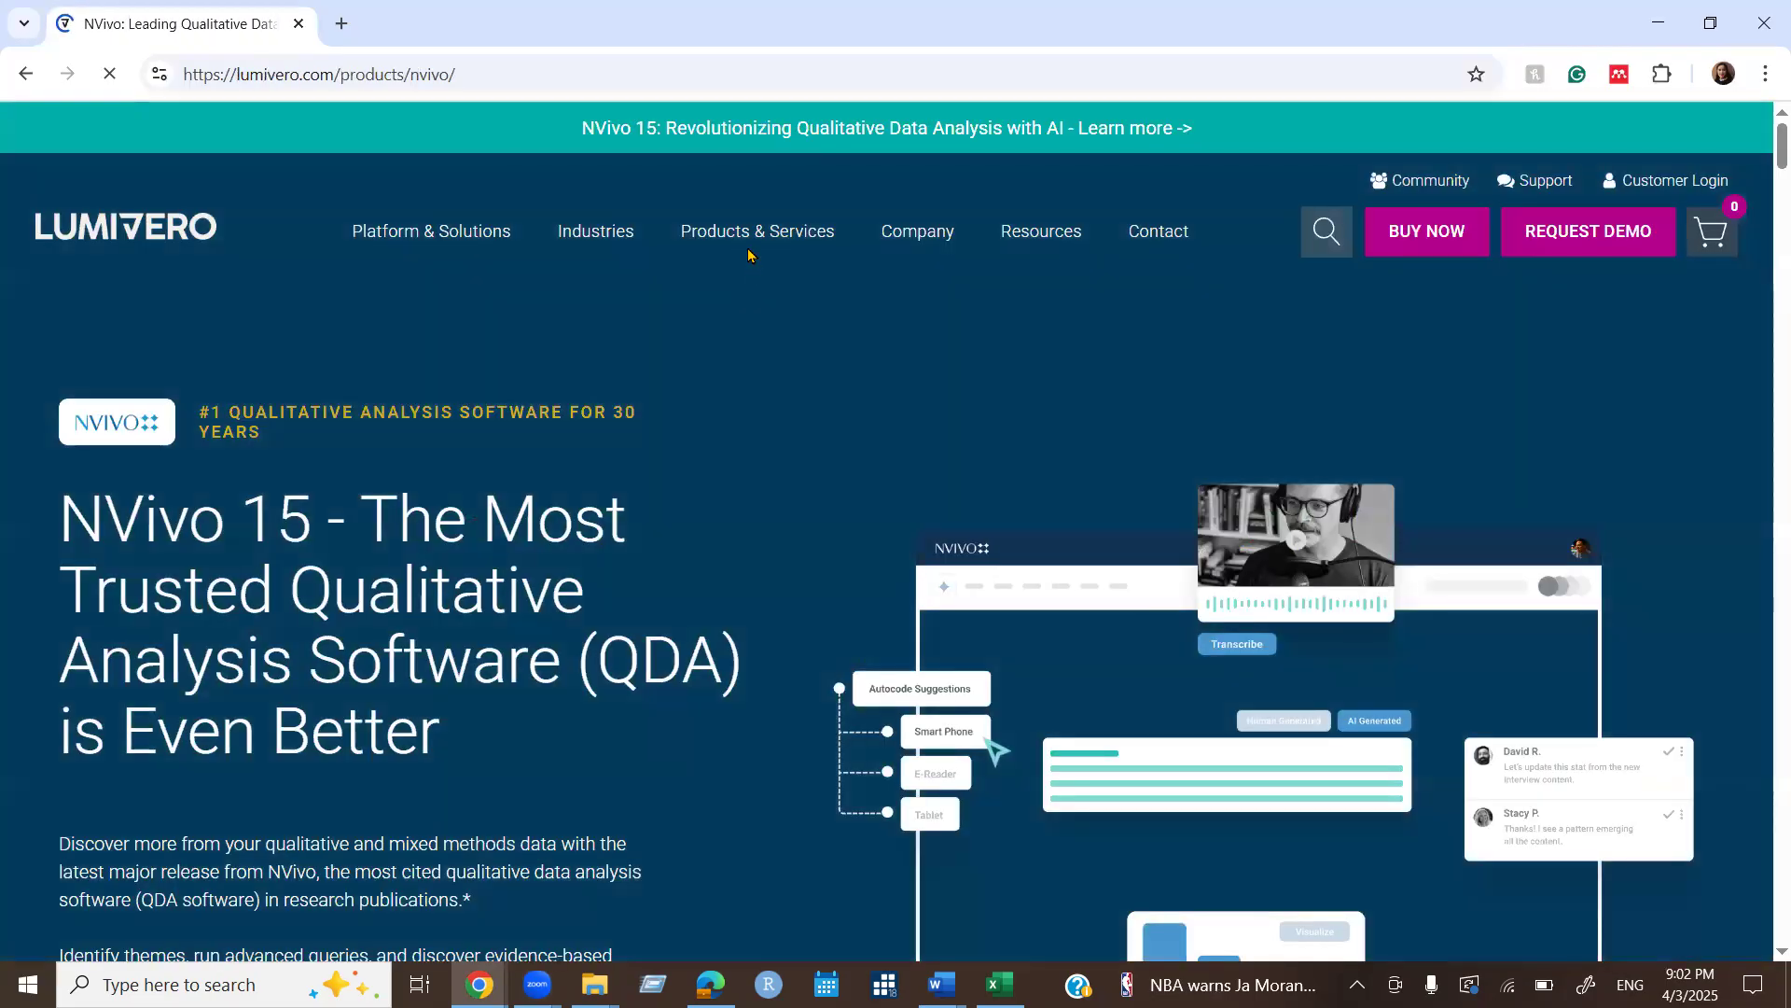
mouse_move(756, 245)
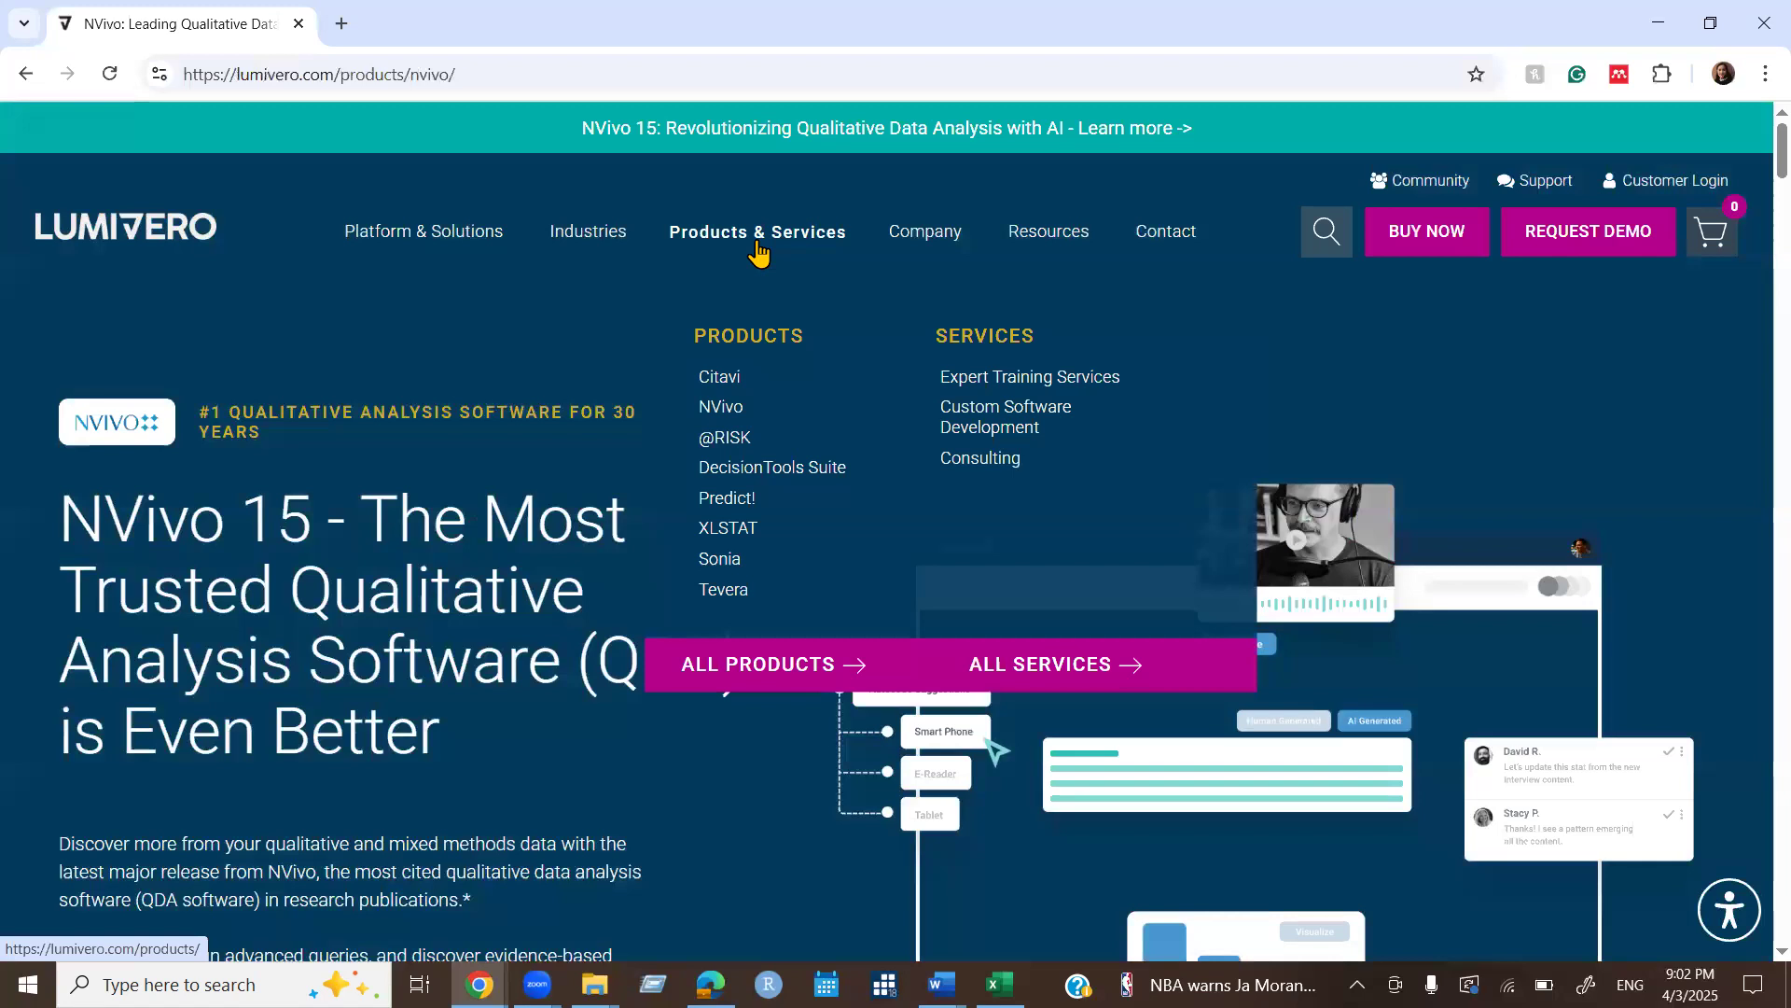
left_click(737, 411)
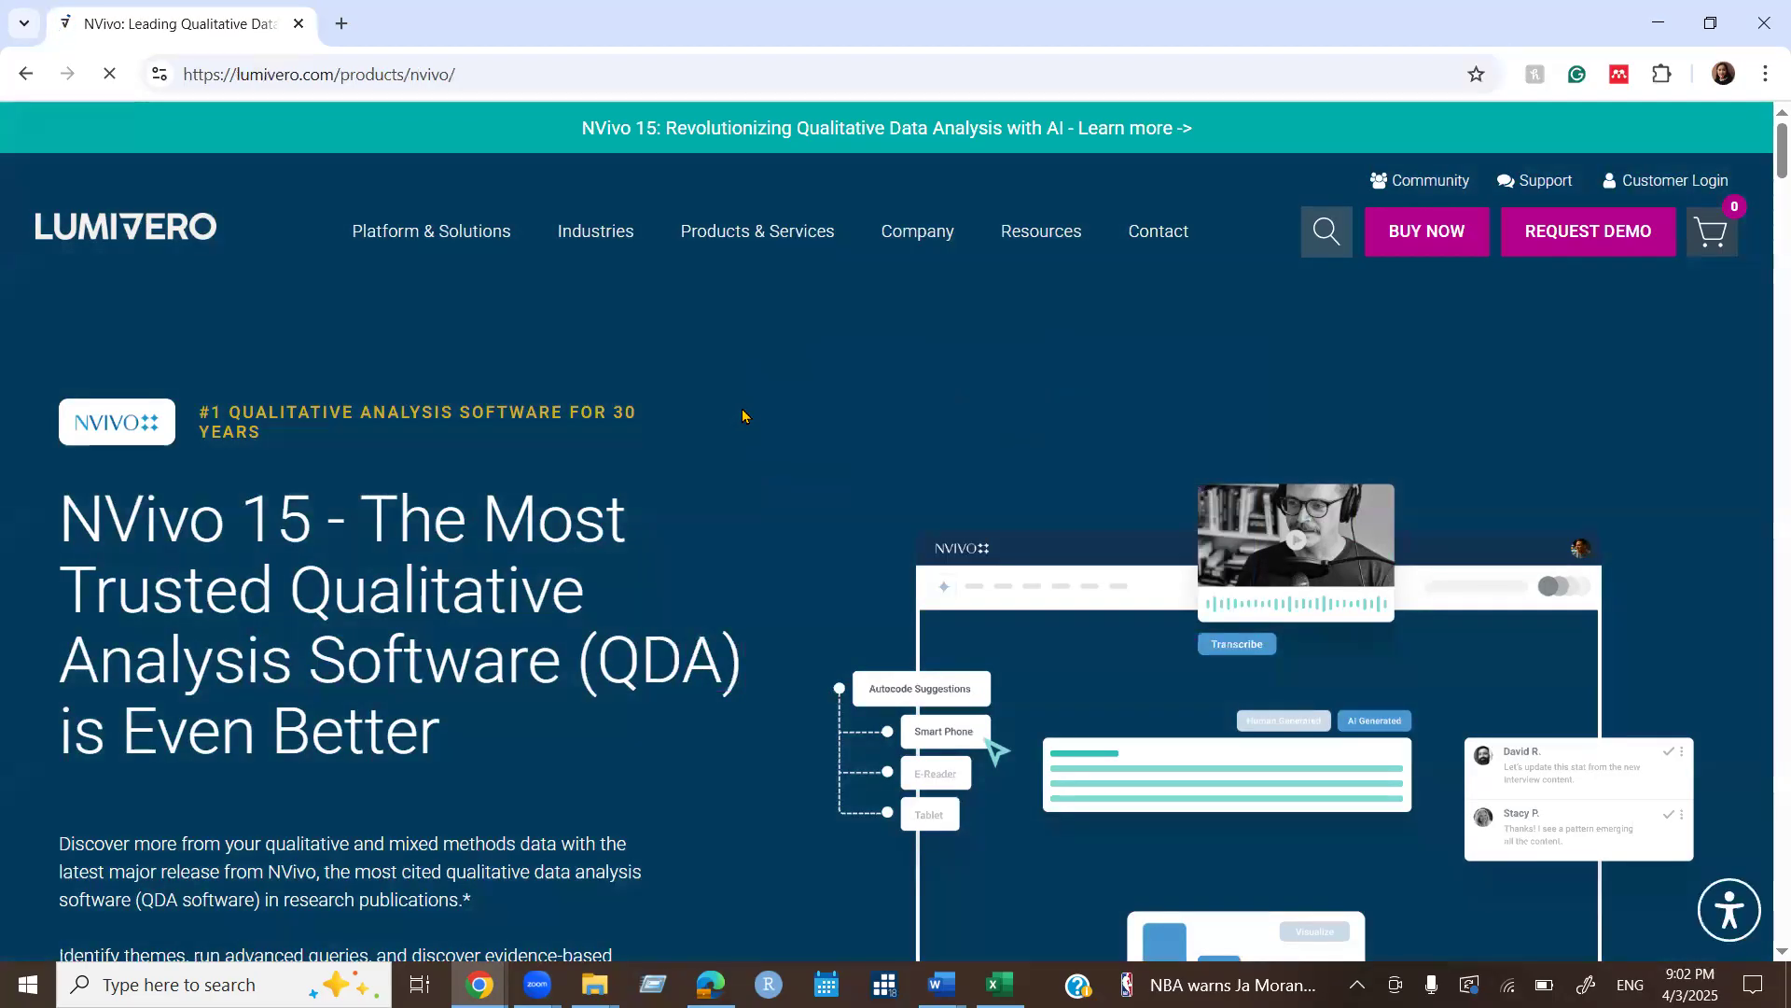
Go from the NVivo product page to the shop's Buy Now listing of NVivo products.
scroll(660, 544, "down", 5)
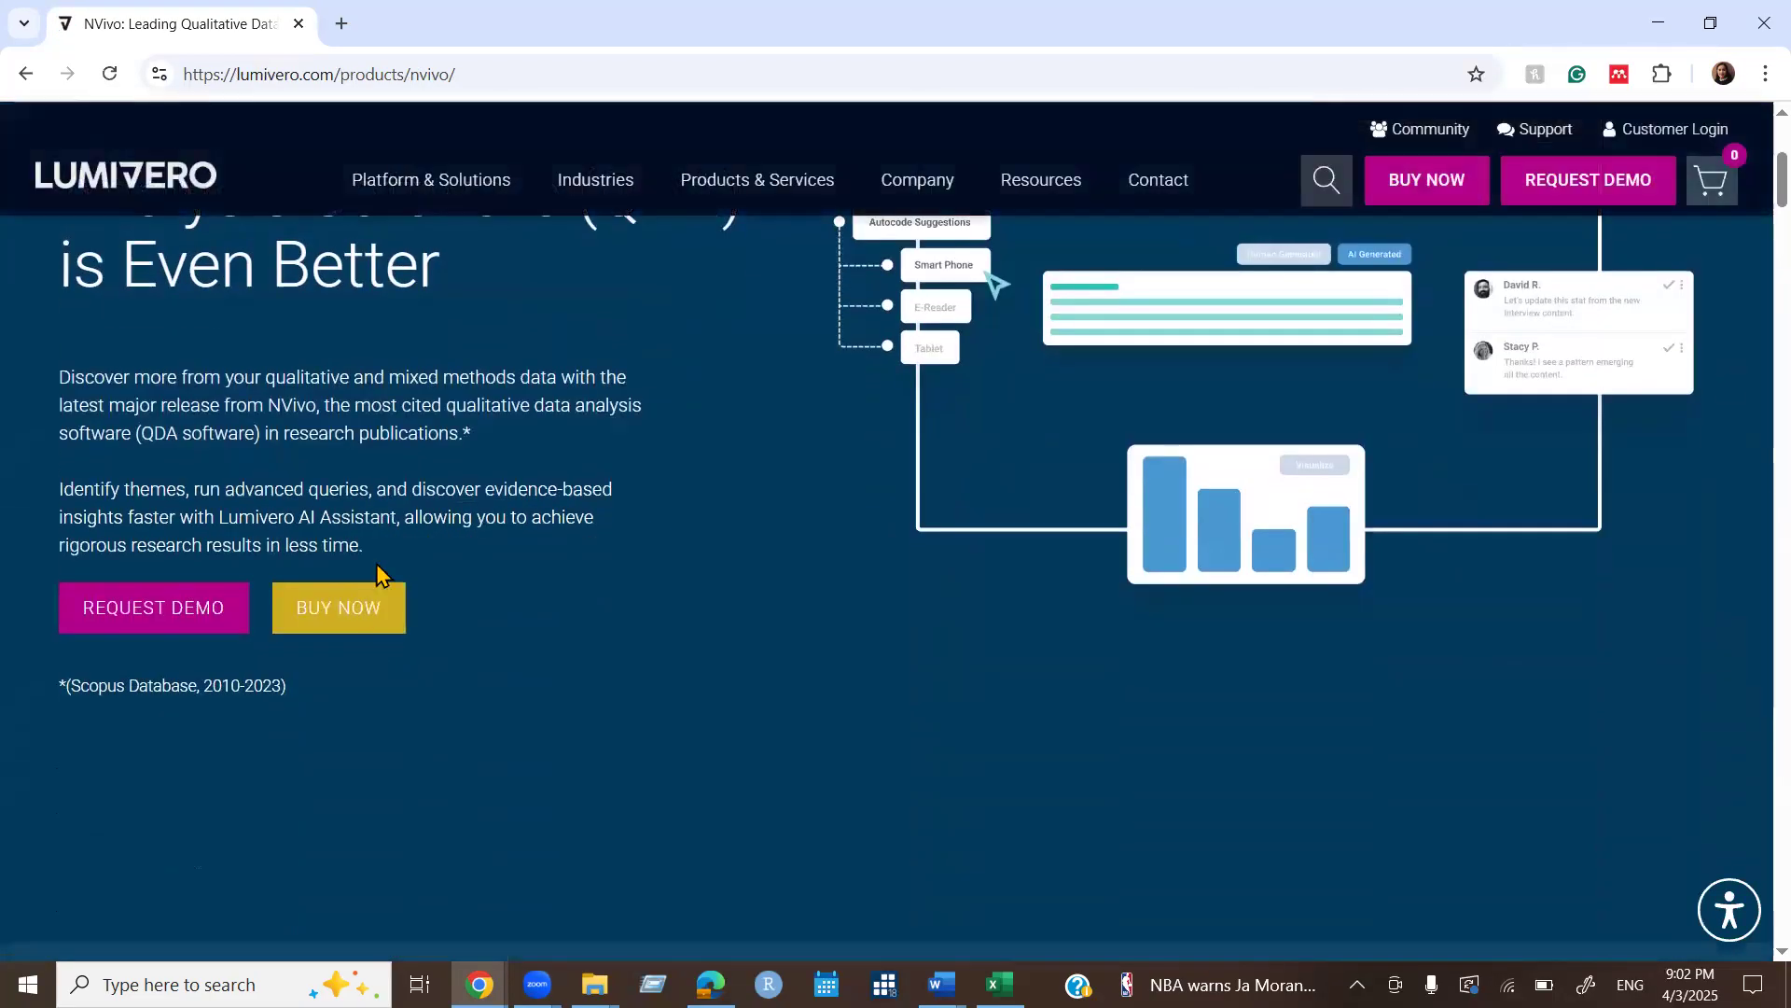
left_click(352, 615)
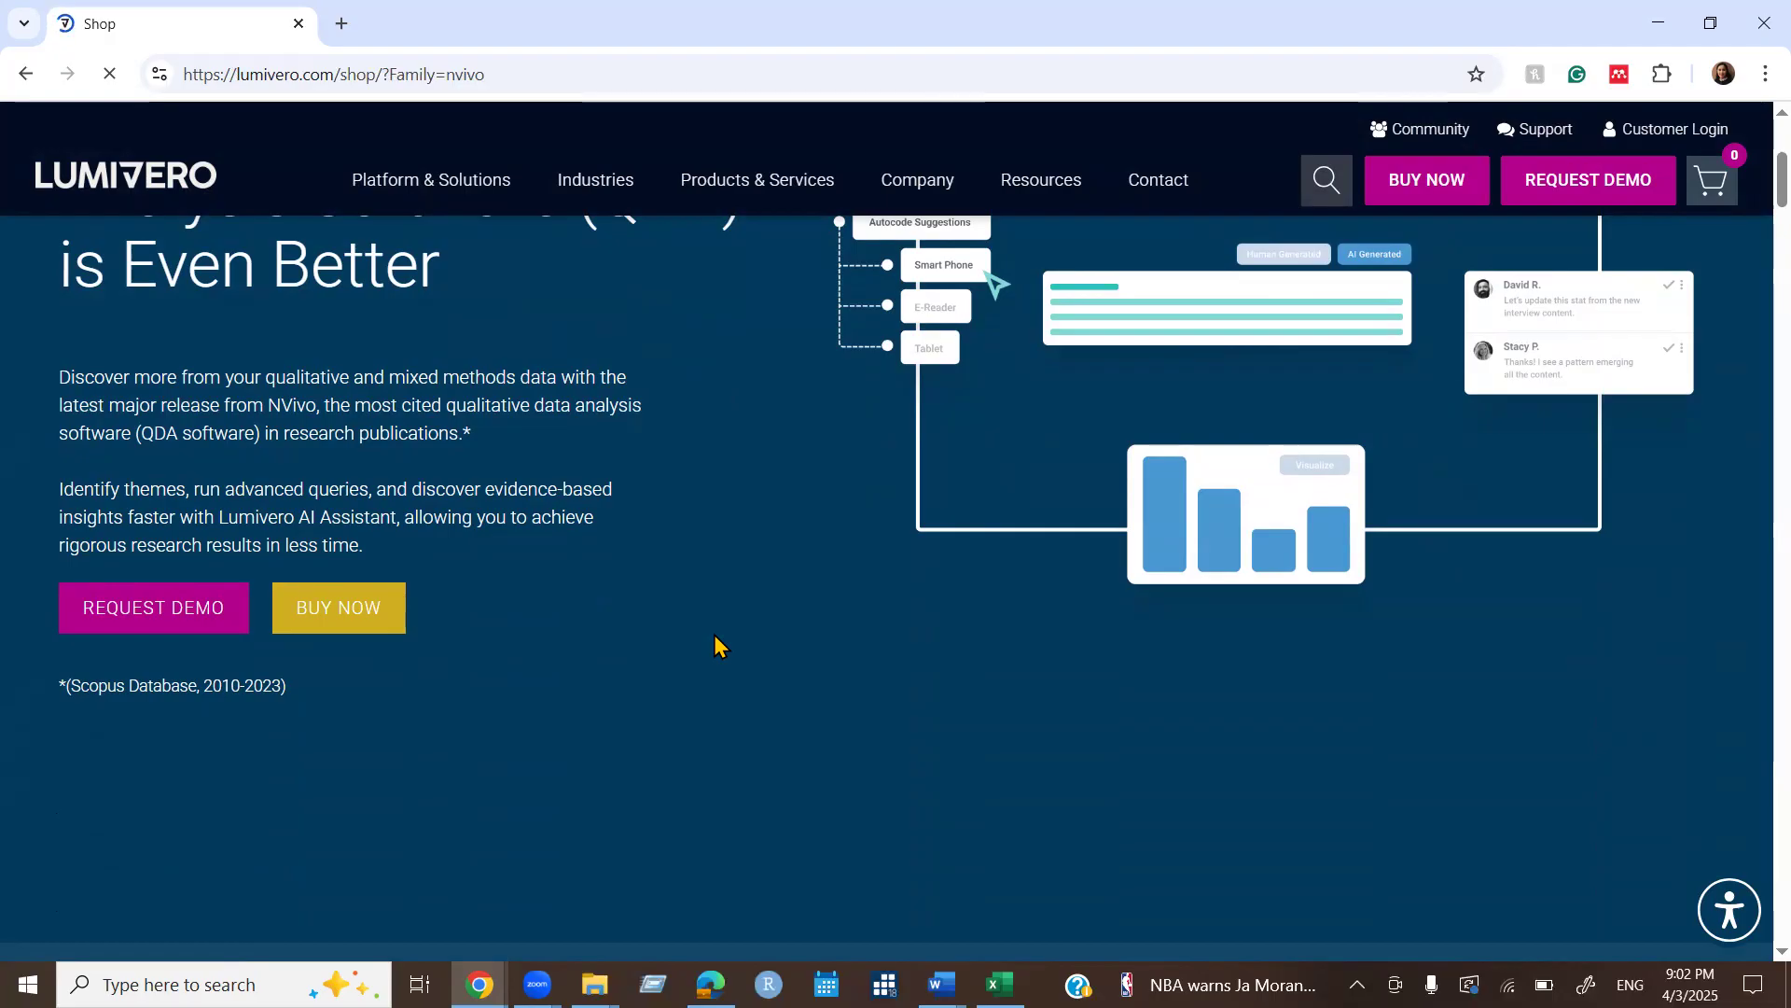
scroll(711, 640, "down", 2)
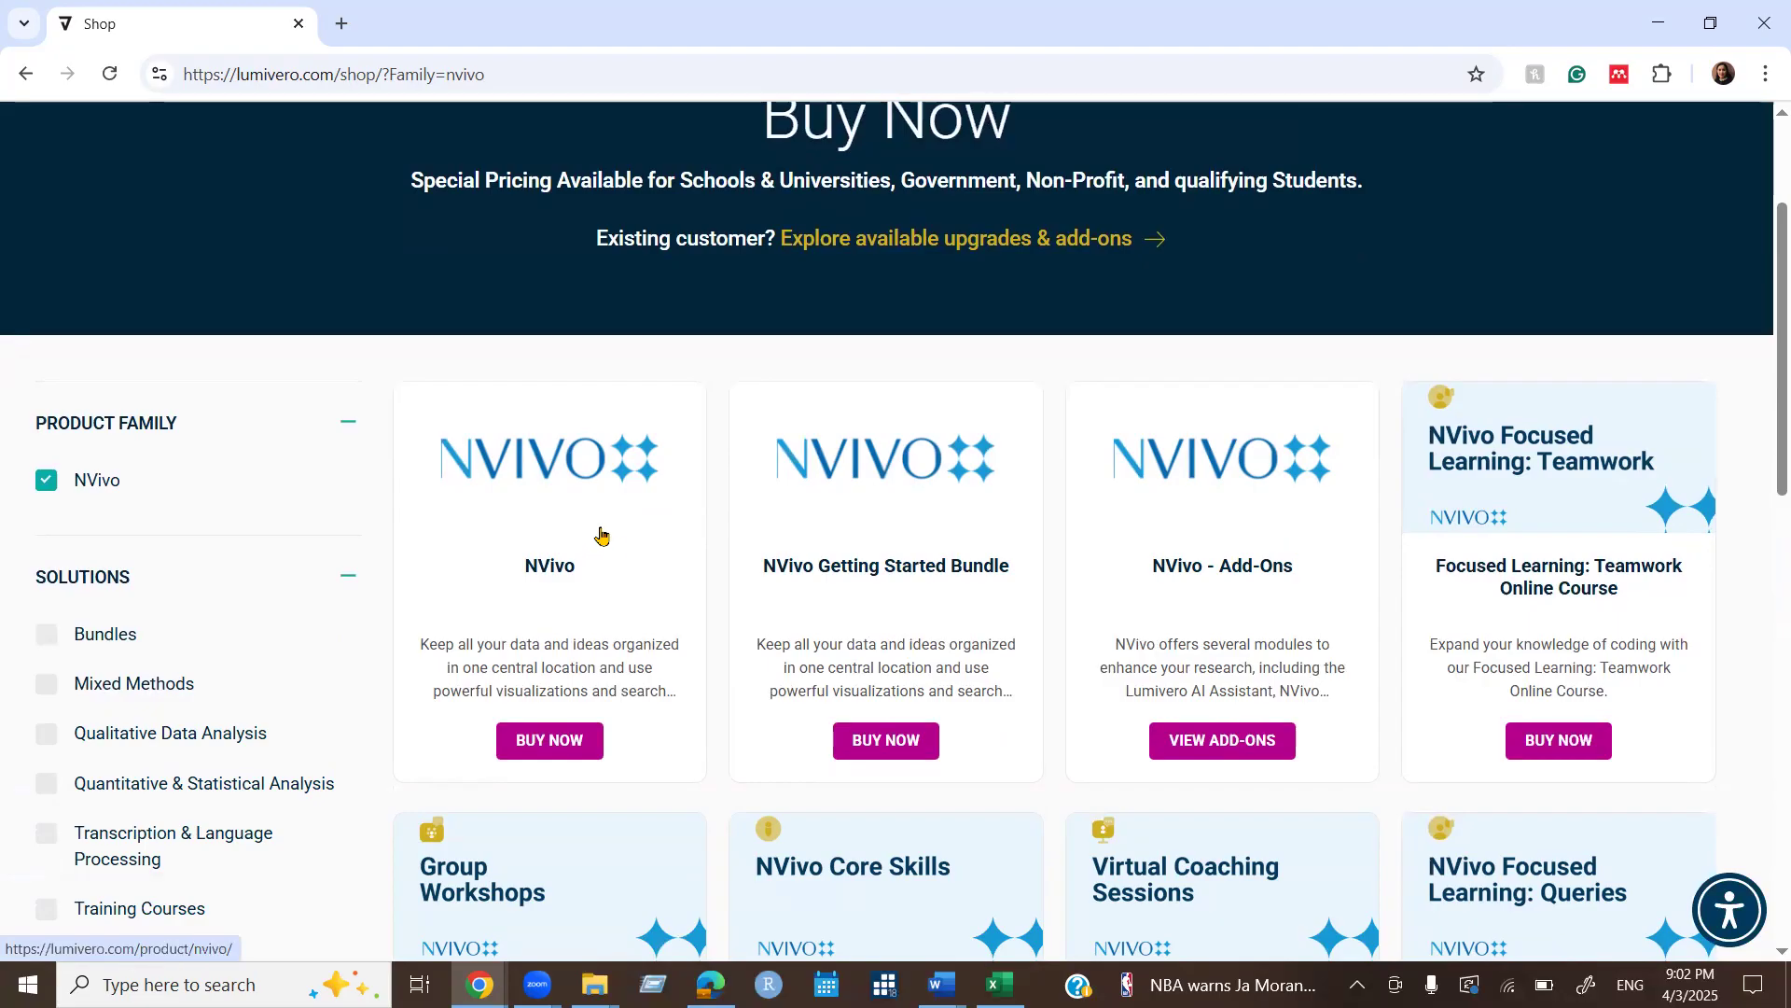
Open the purchase page of the standard NVivo product in a new browser tab and switch to it.
right_click(548, 742)
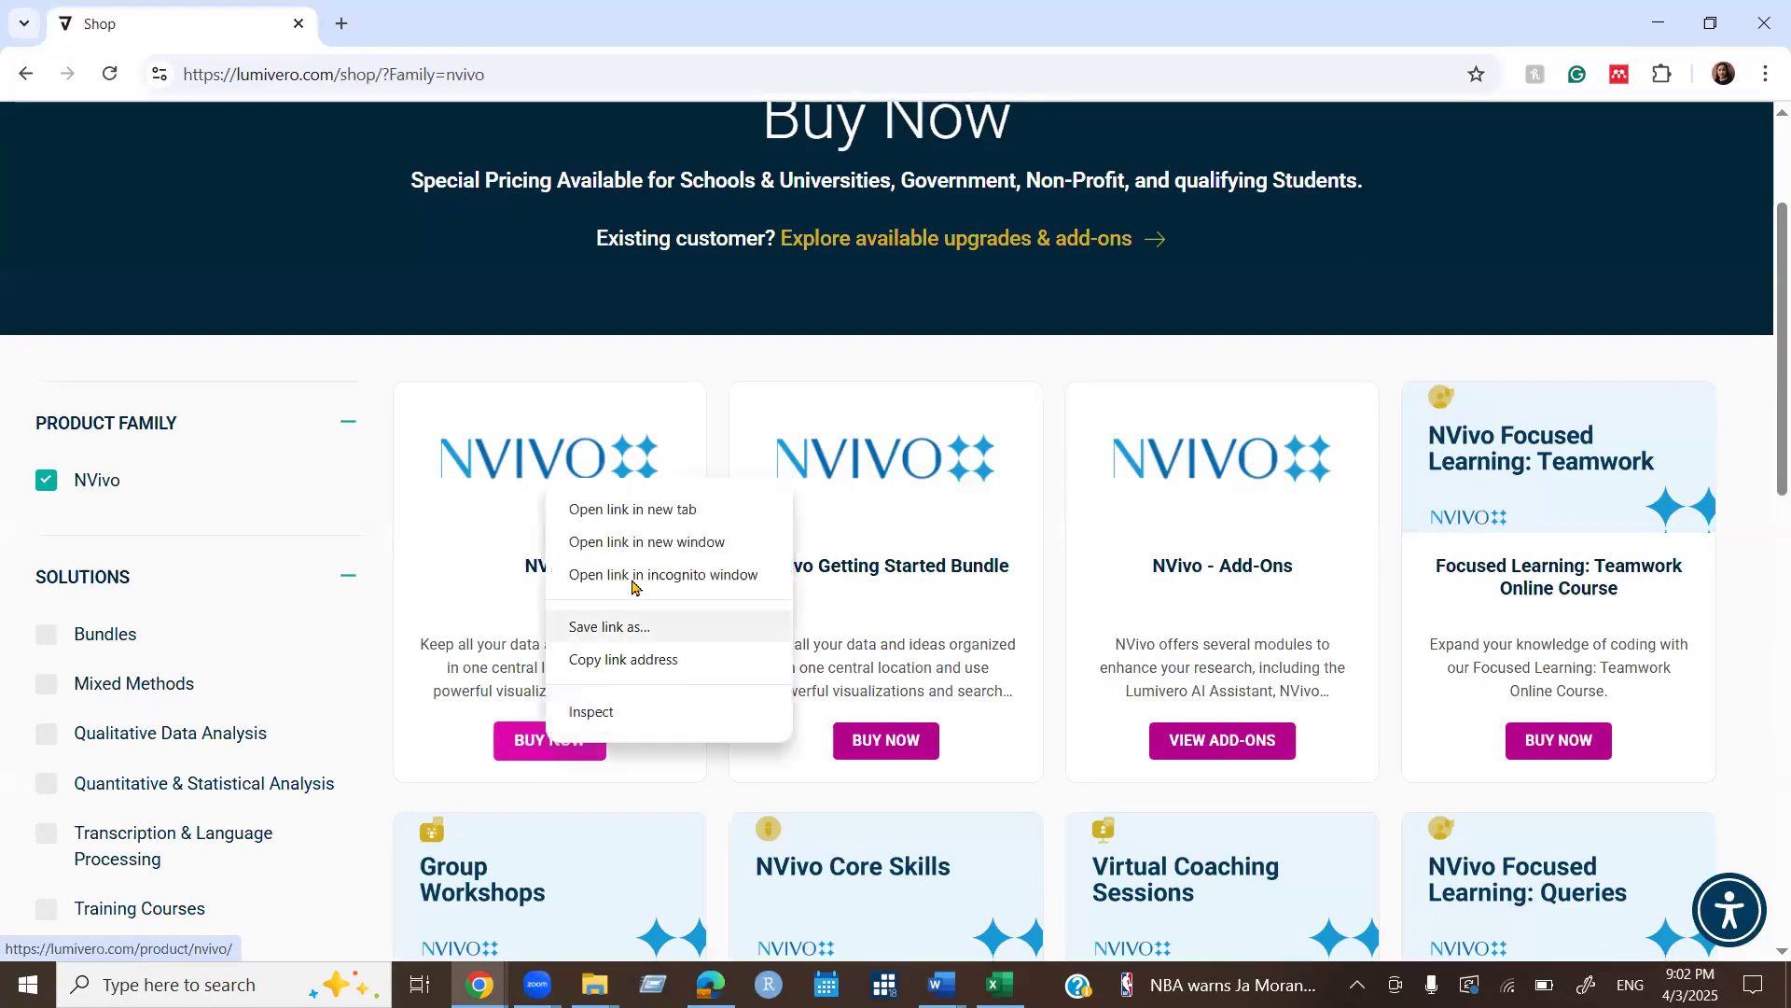
left_click(629, 512)
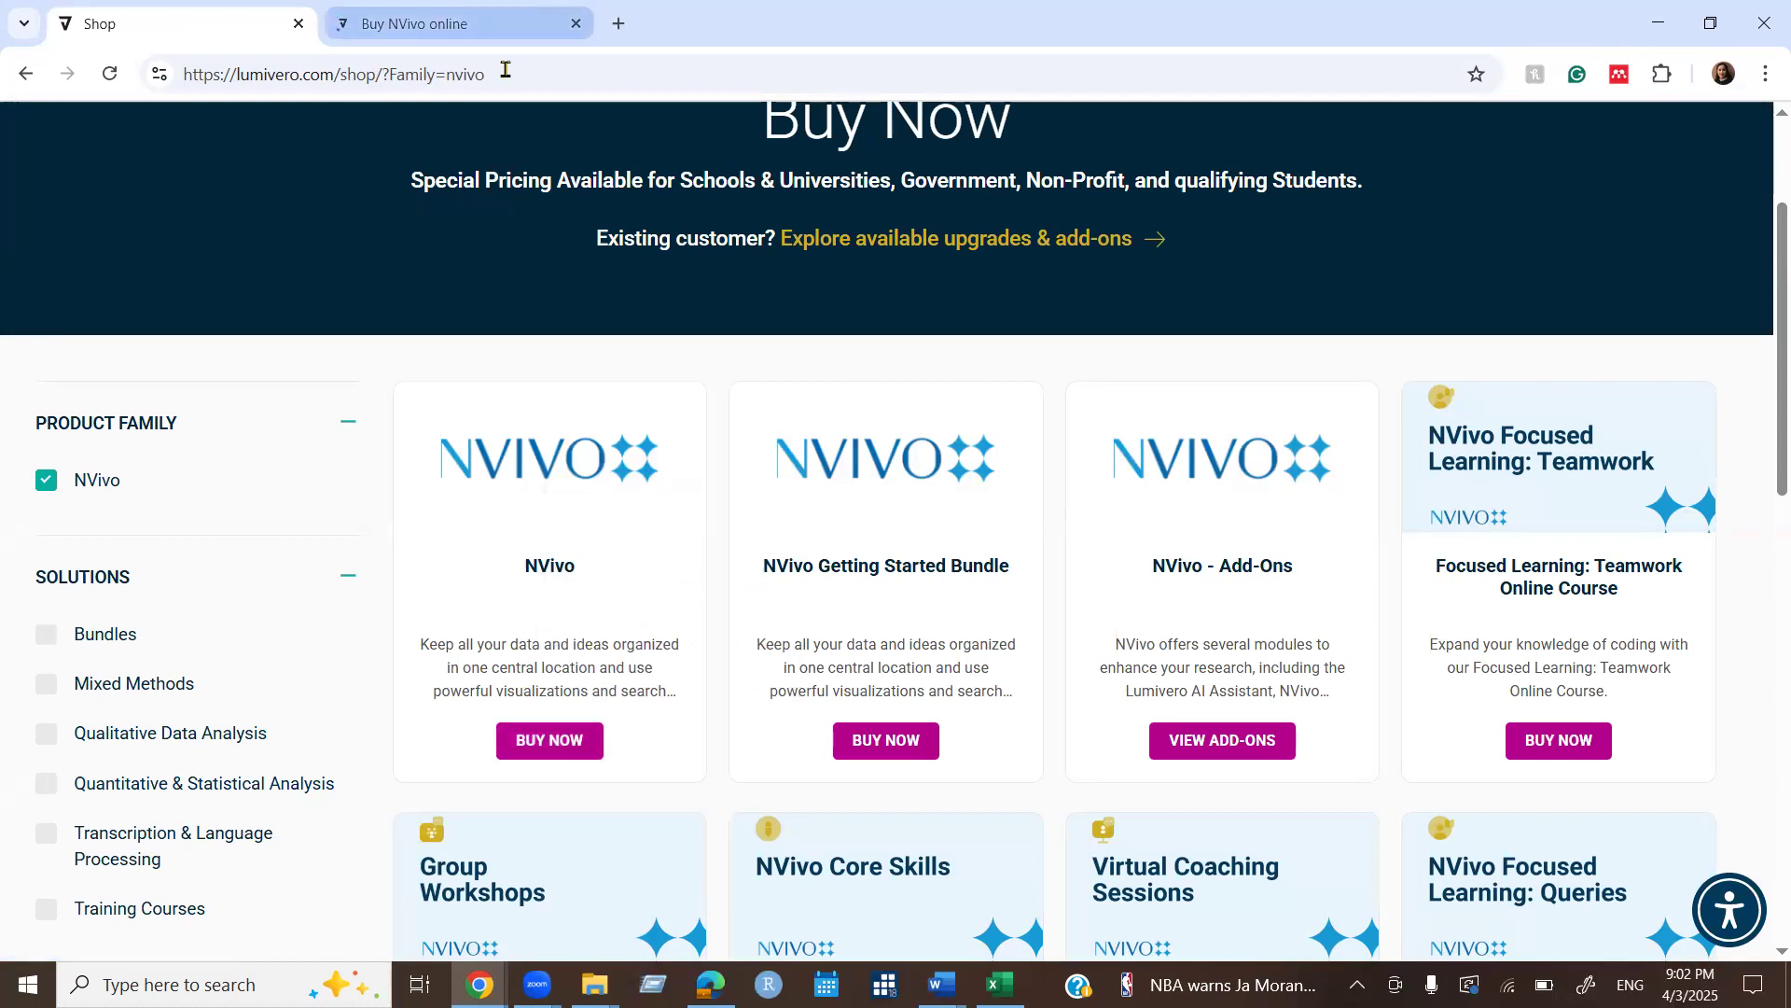
left_click(471, 16)
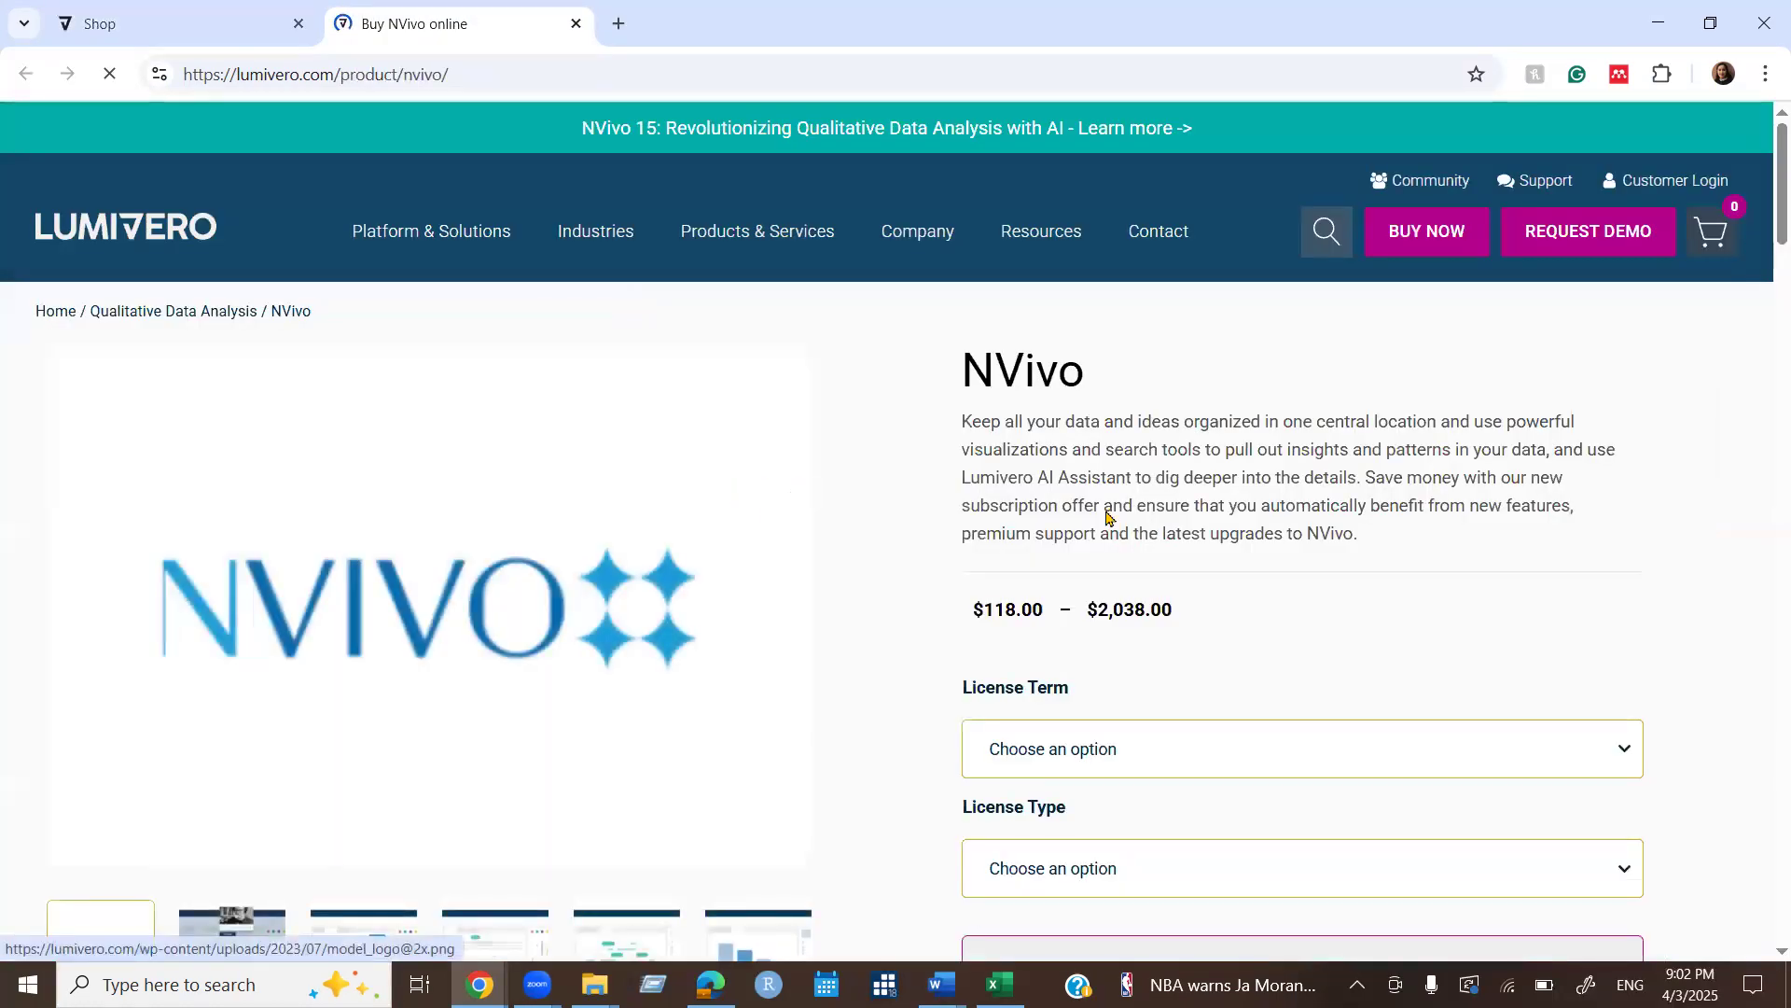
Review the available License Term options for NVivo without choosing one.
scroll(1741, 607, "down", 1)
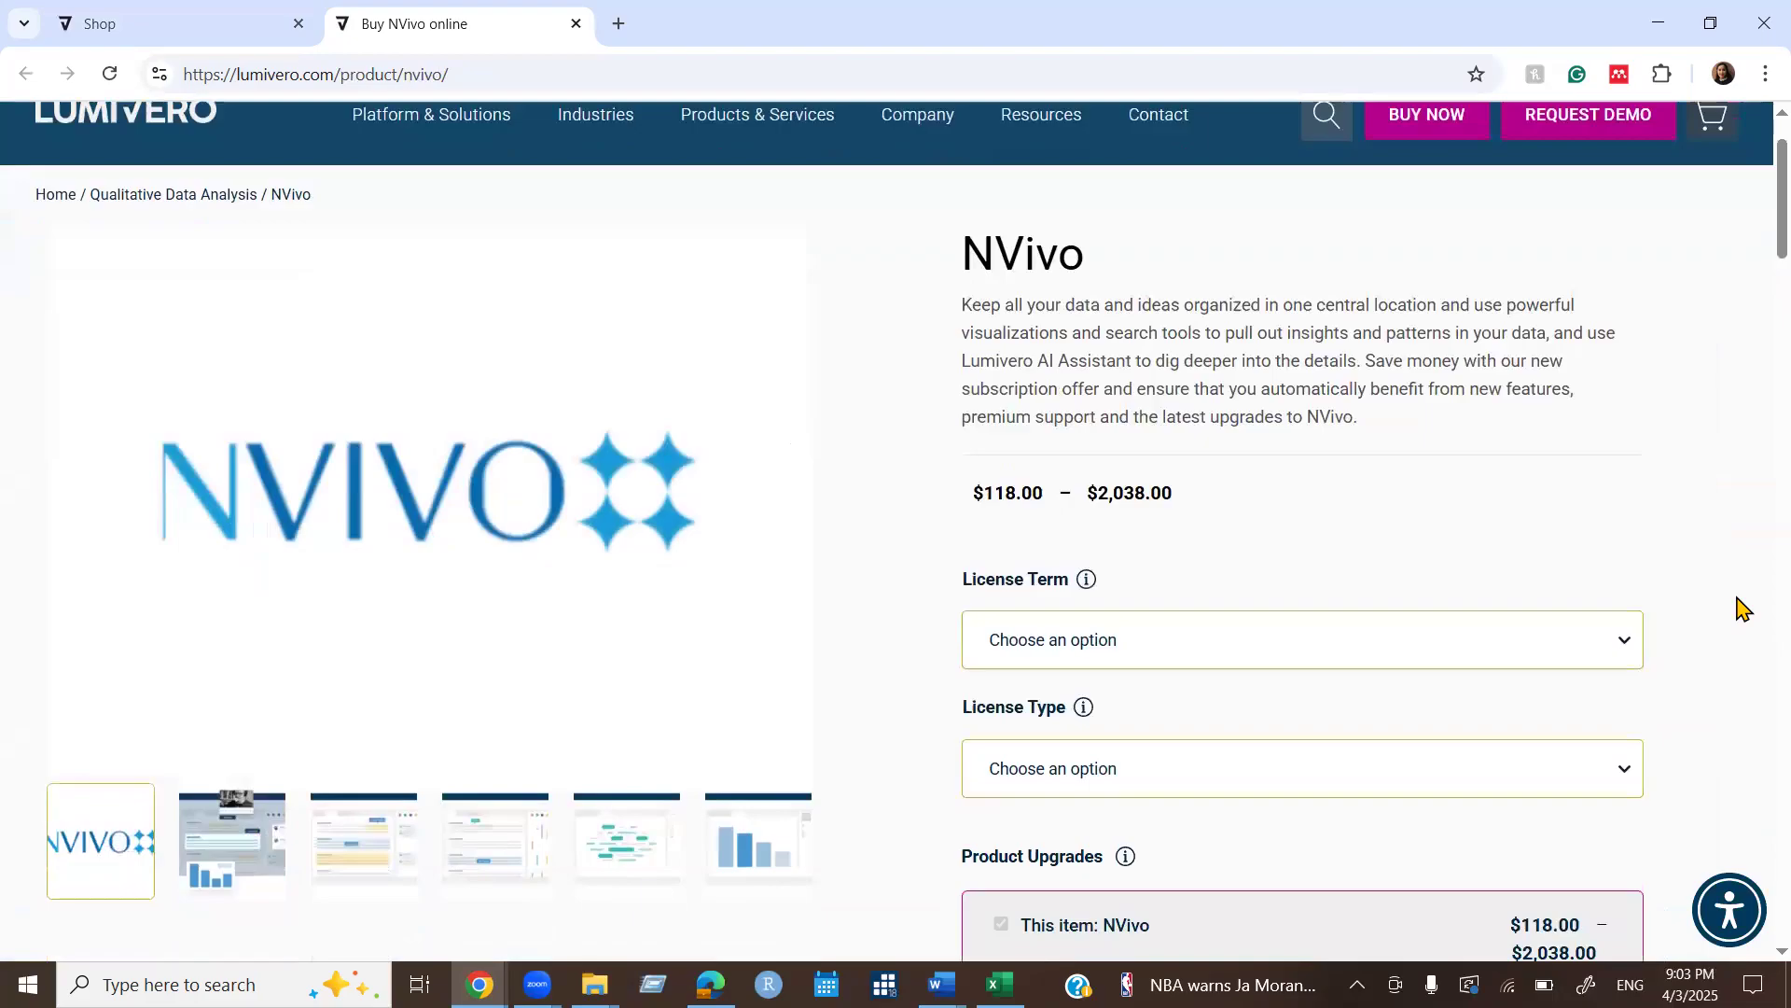
scroll(1740, 607, "down", 1)
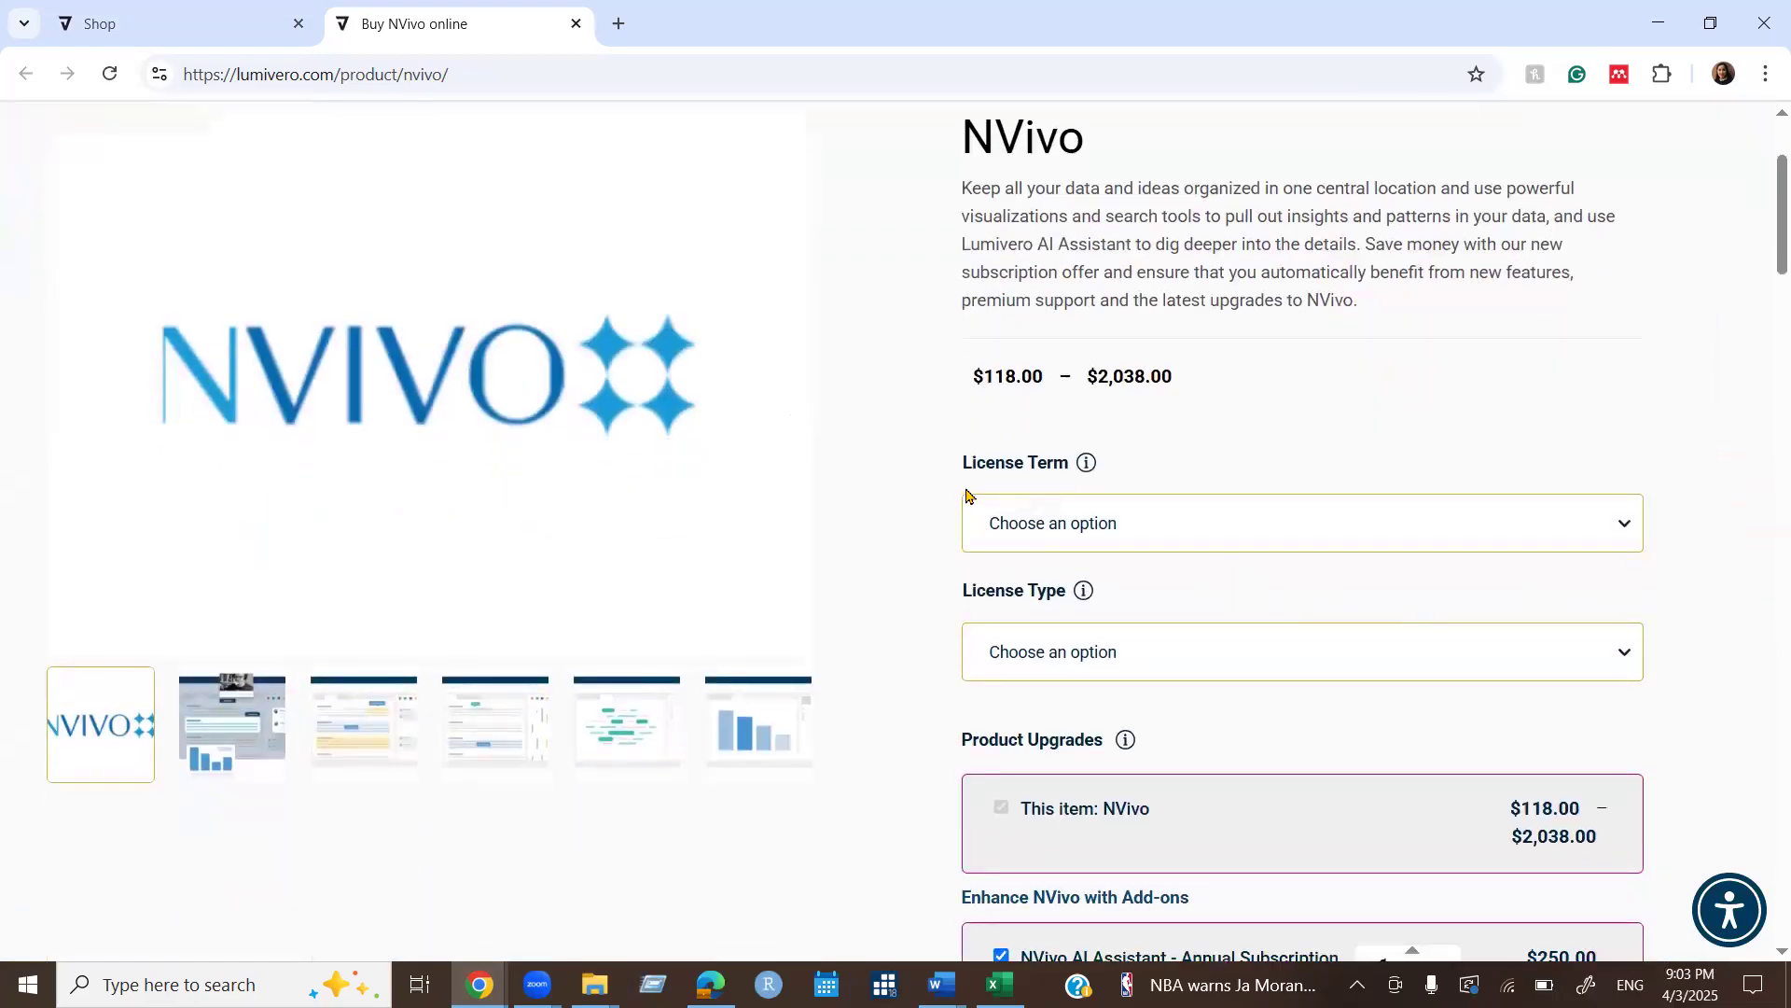
left_click(1078, 525)
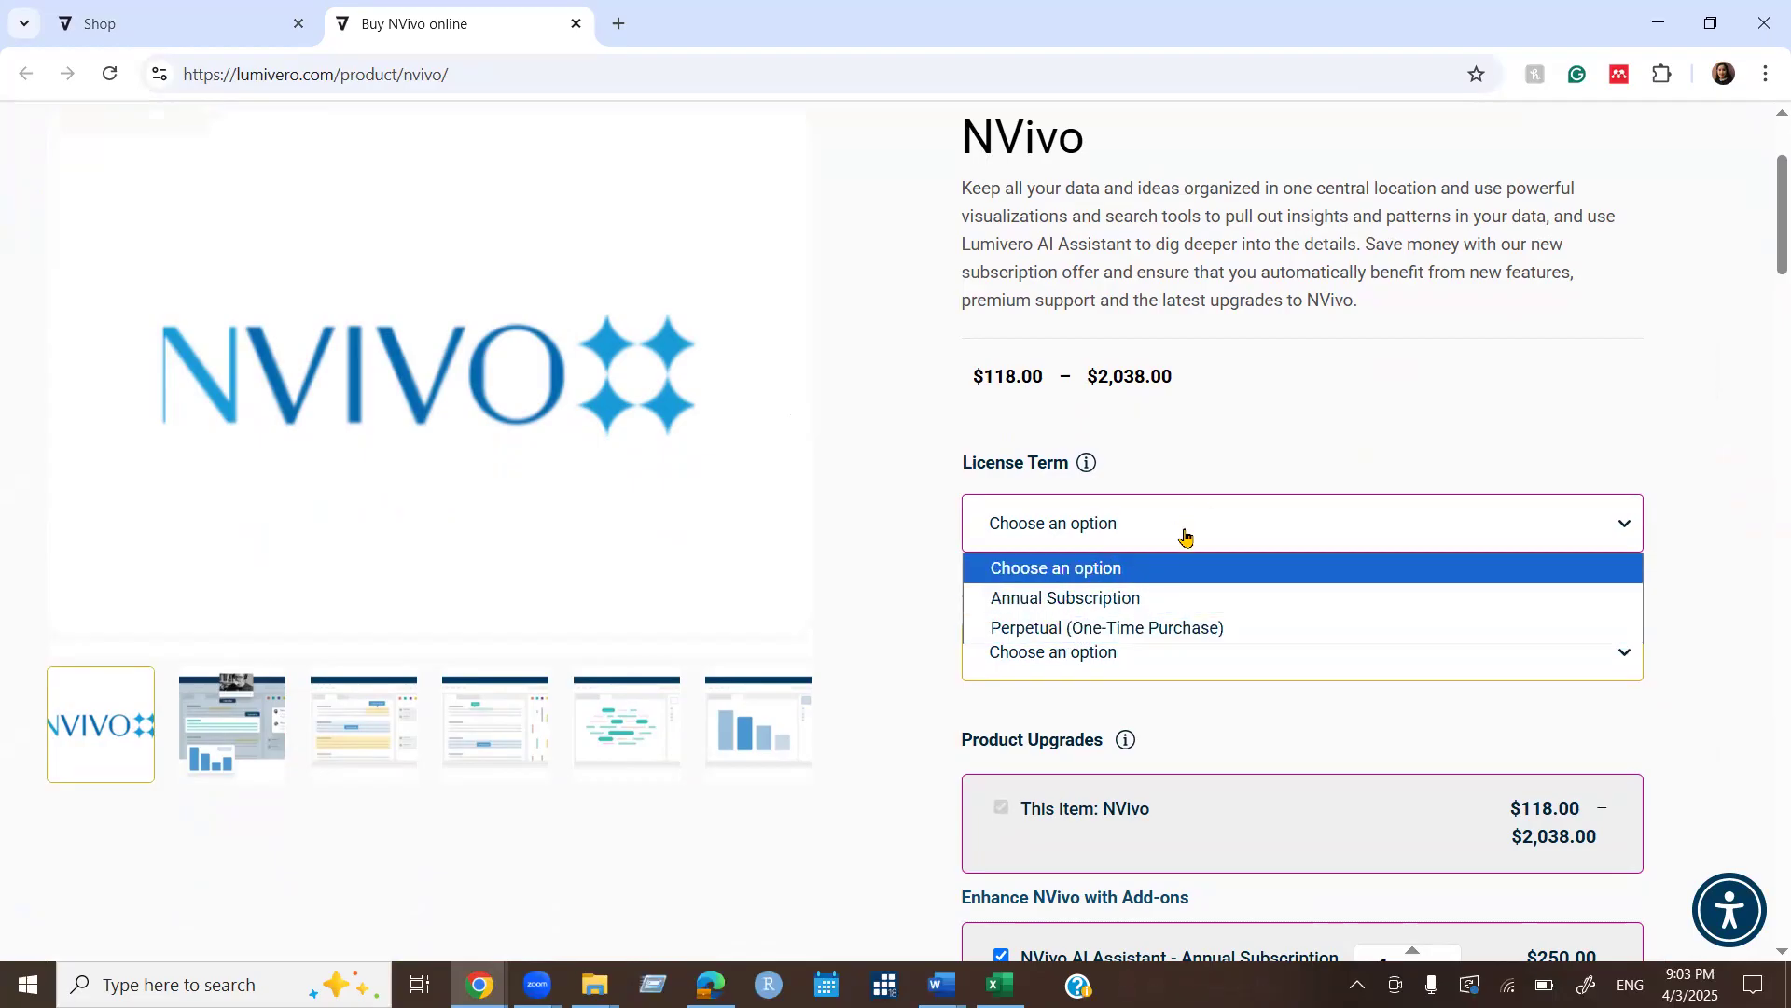
left_click(1344, 400)
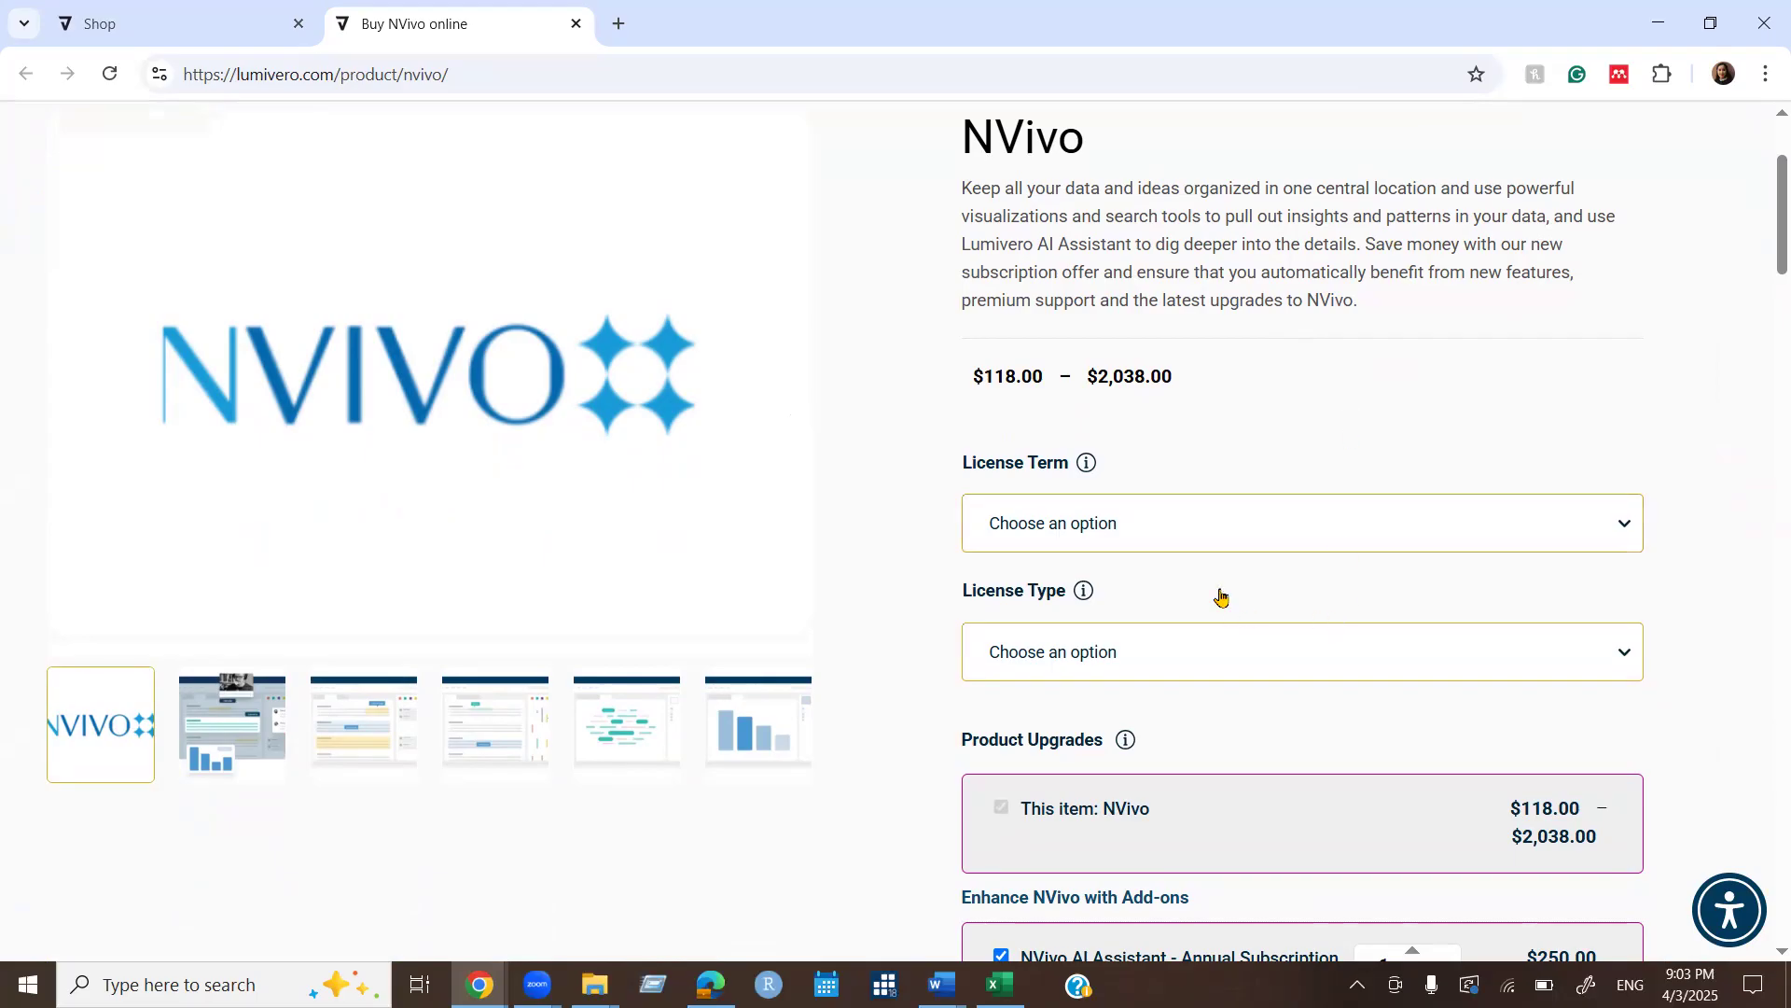
Review the License Type options and the product upgrades section for NVivo without selecting anything.
scroll(1213, 597, "down", 1)
left_click(1108, 558)
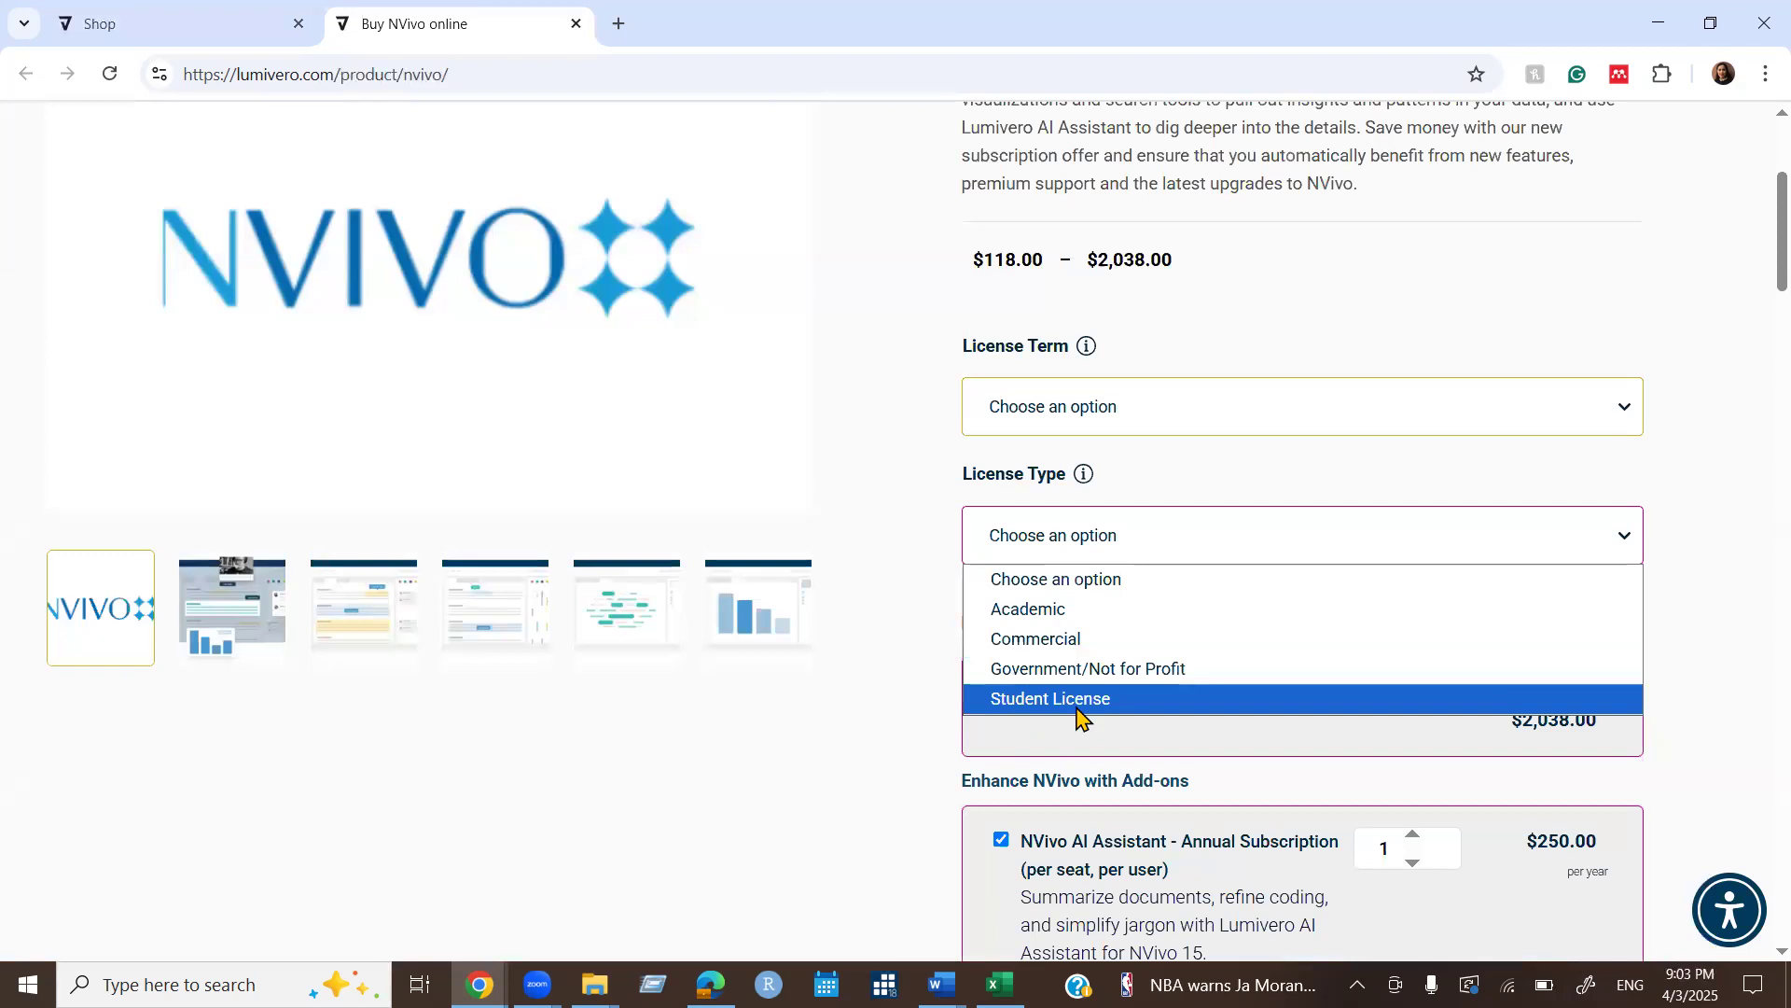
left_click(1707, 639)
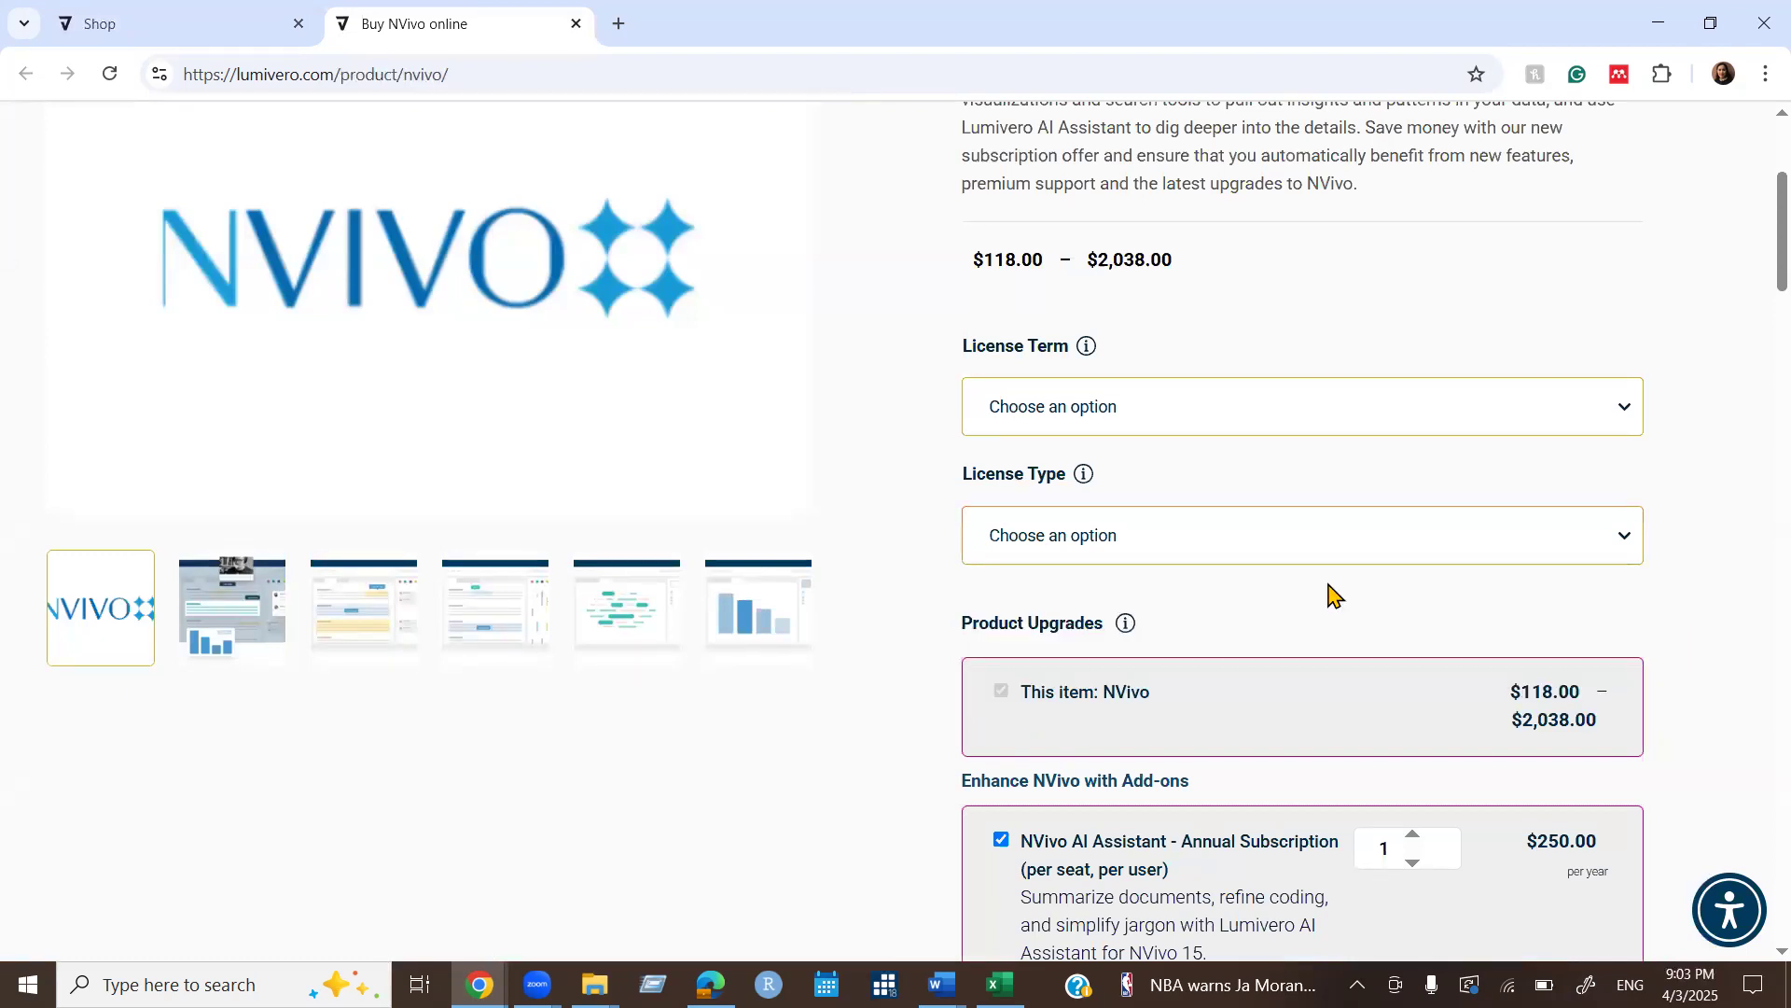
scroll(1690, 598, "down", 1)
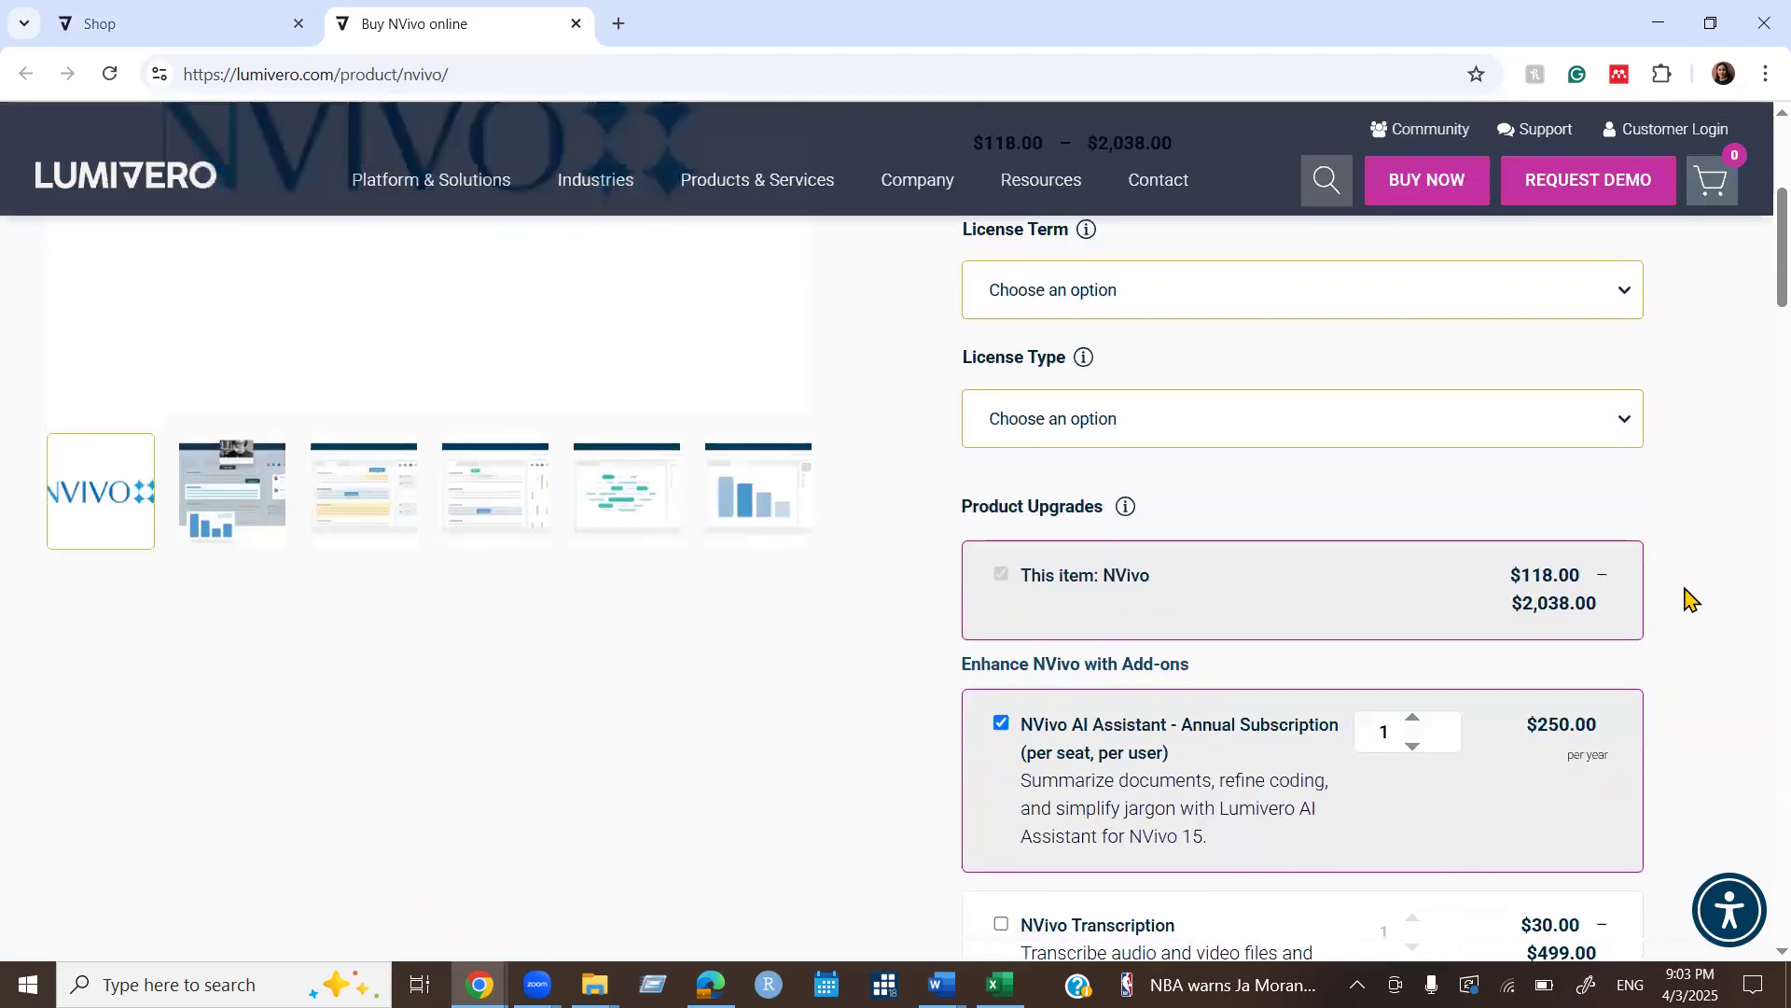
scroll(1691, 598, "up", 2)
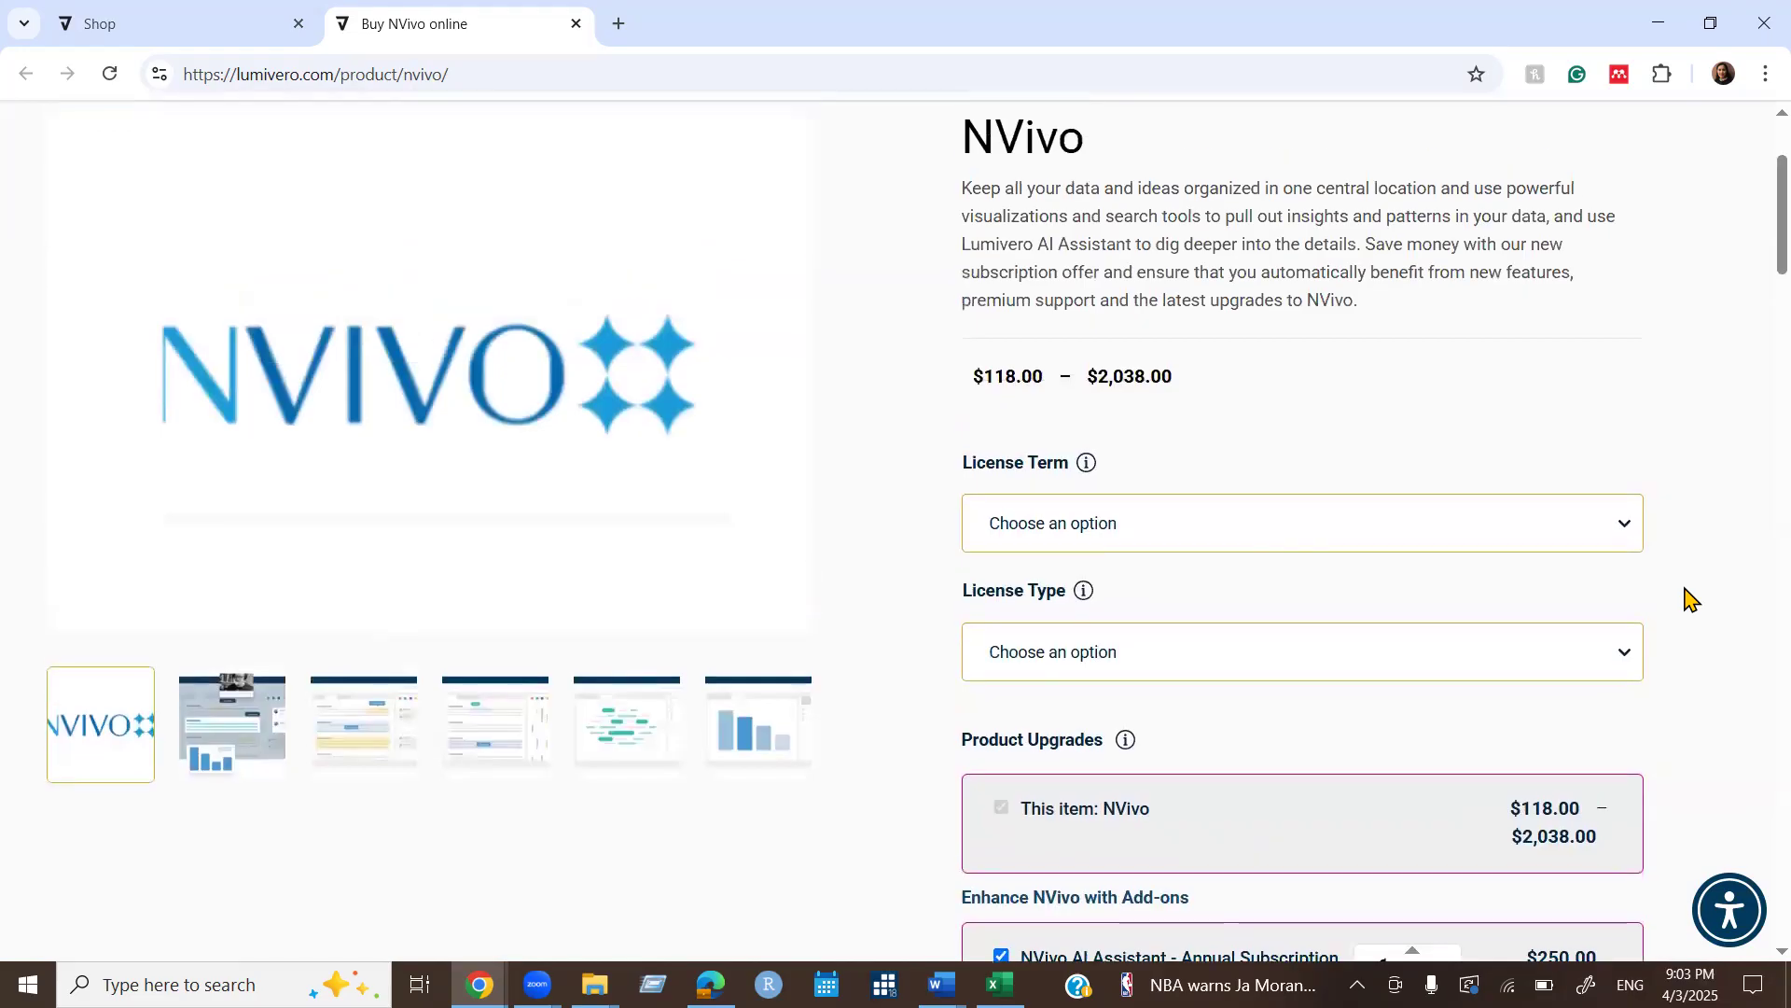
scroll(1721, 590, "down", 1)
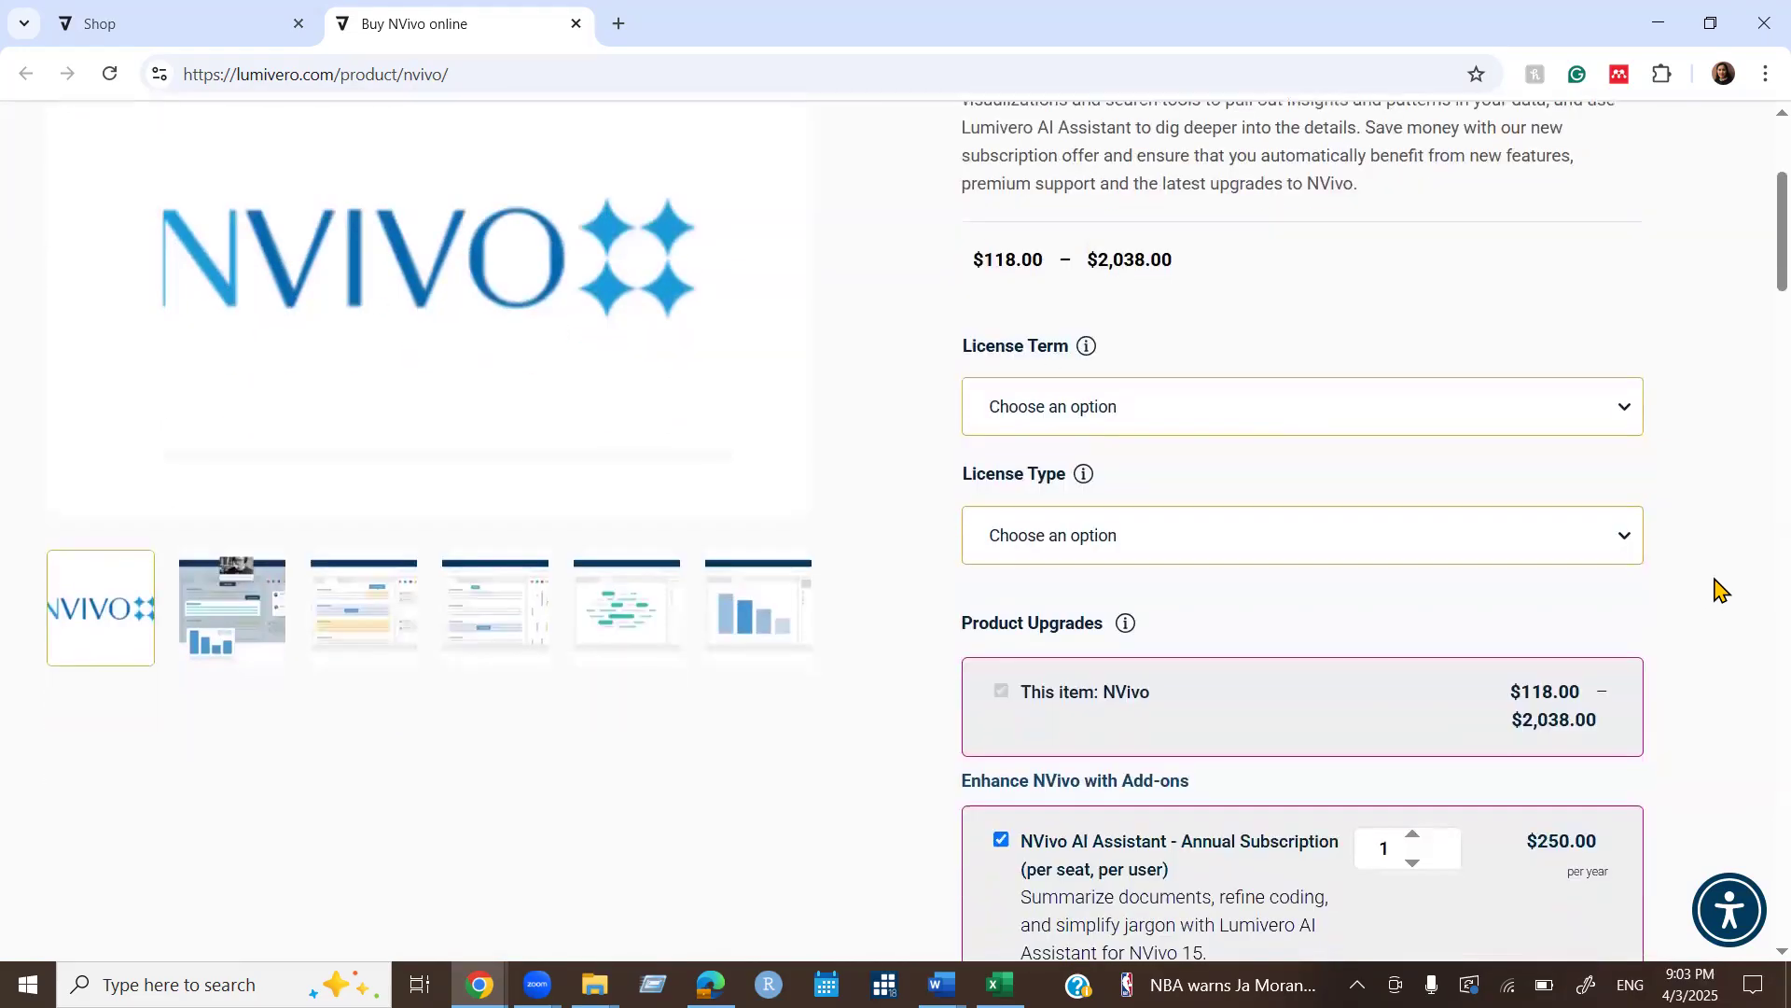
Return to the shop listing, open the NVivo Getting Started Bundle in a new browser tab and switch to it.
left_click(193, 13)
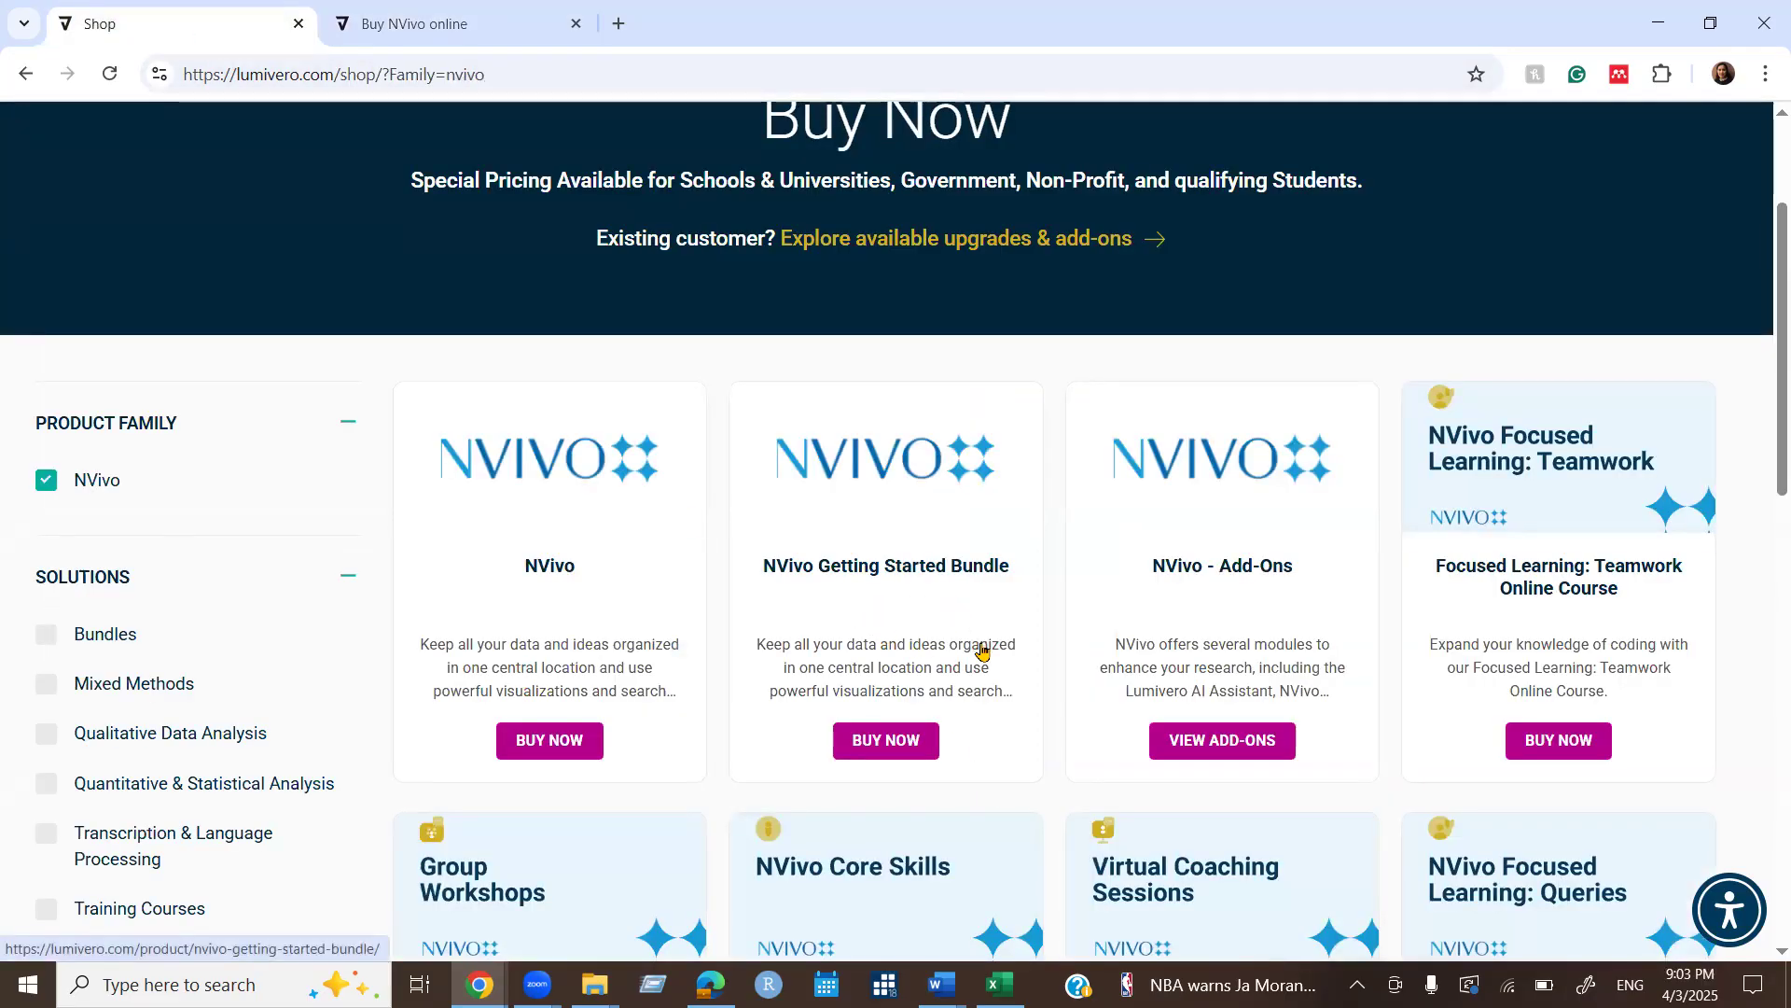
right_click(901, 744)
left_click(969, 512)
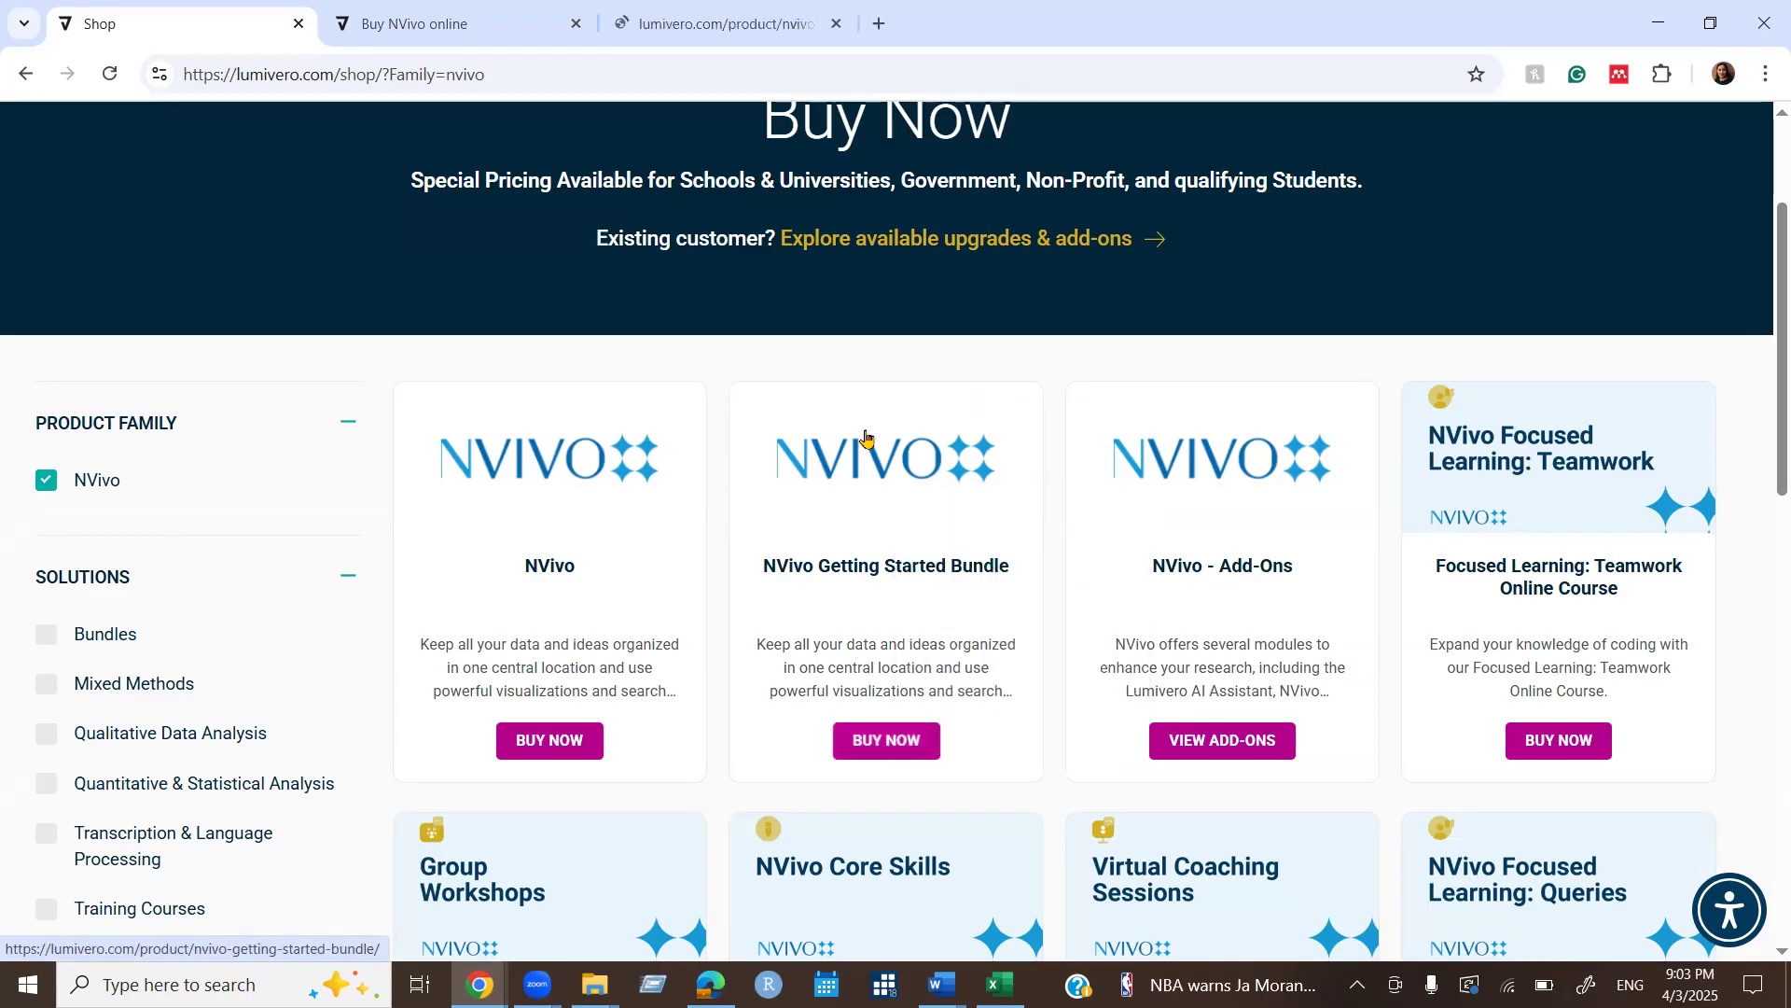
left_click(719, 15)
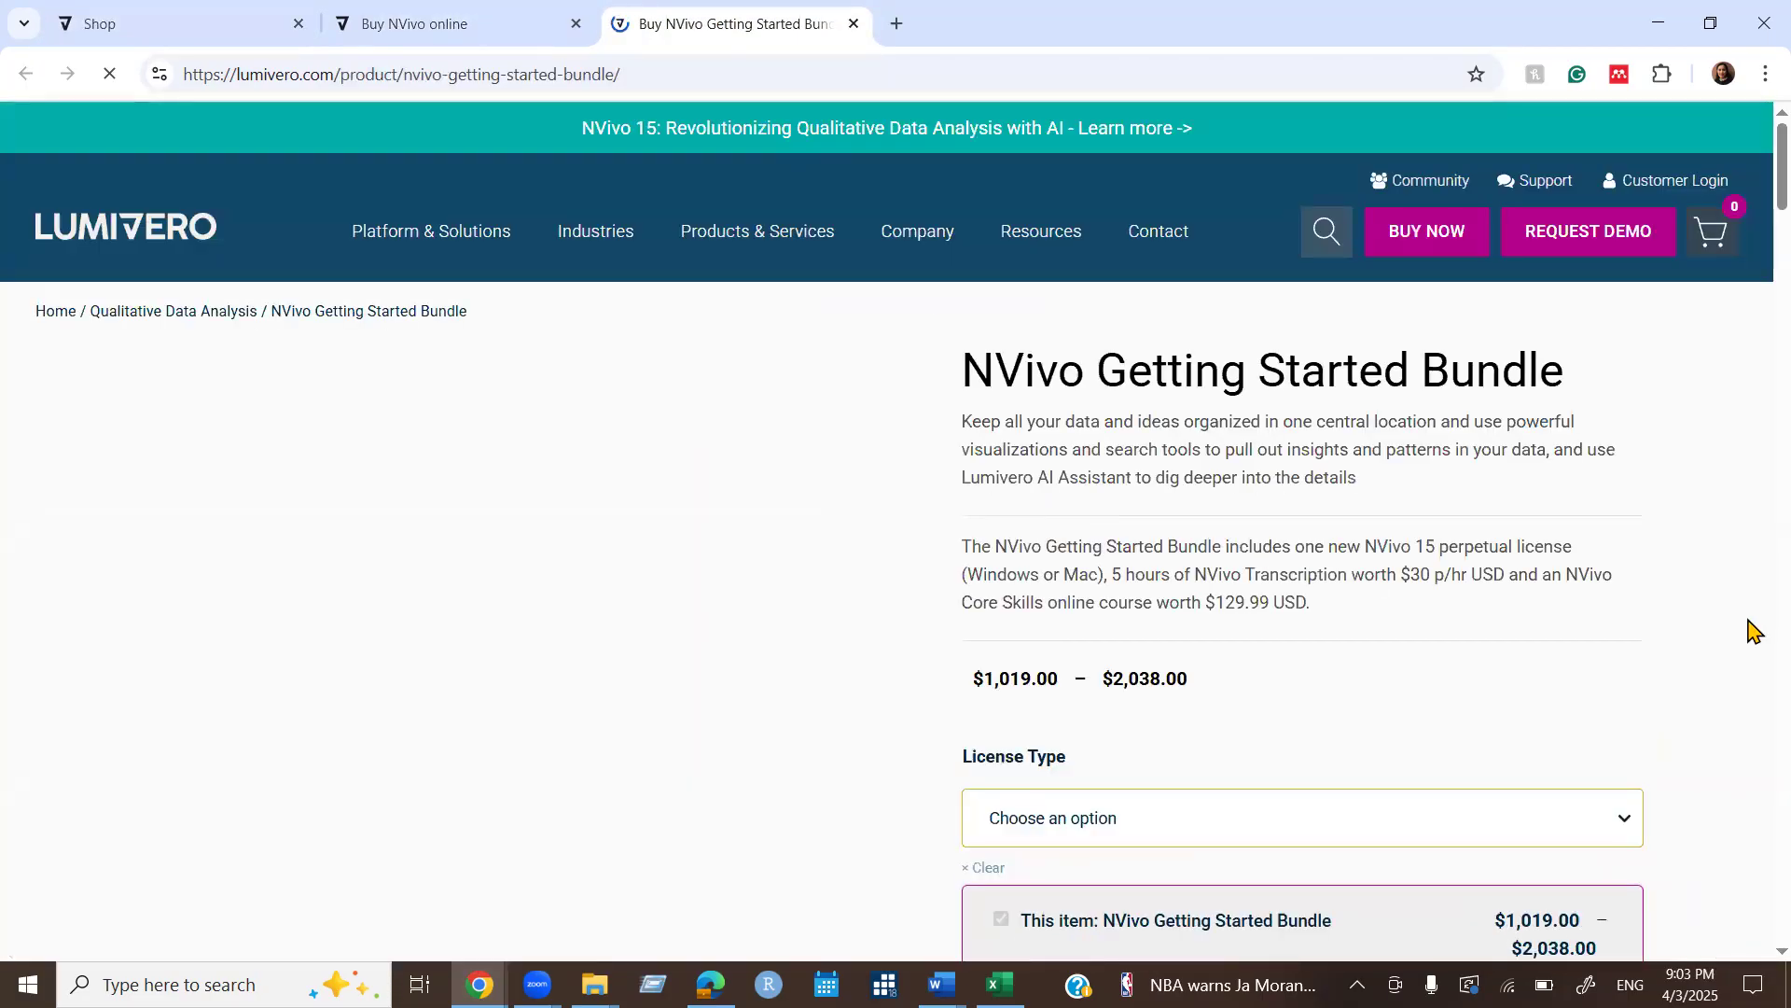
Examine the Getting Started Bundle's upgrades and its License Type options without choosing one.
scroll(1747, 619, "down", 3)
scroll(1506, 523, "down", 2)
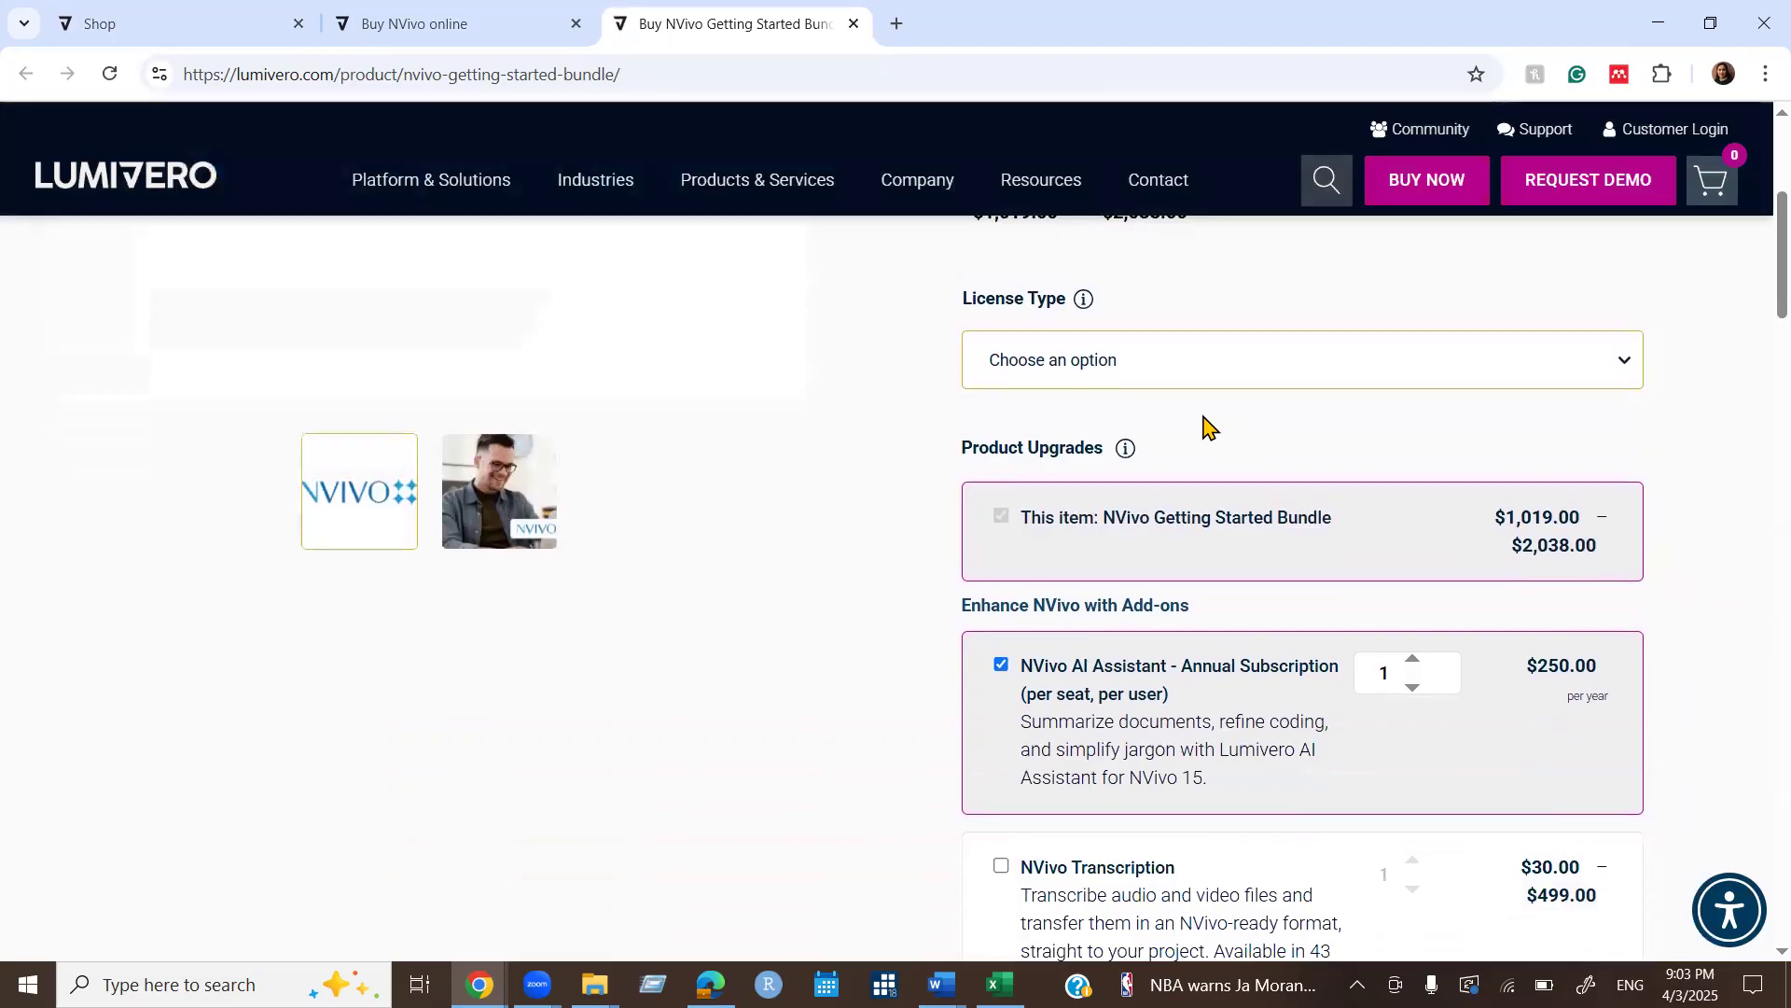
scroll(1157, 475, "up", 1)
left_click(1090, 487)
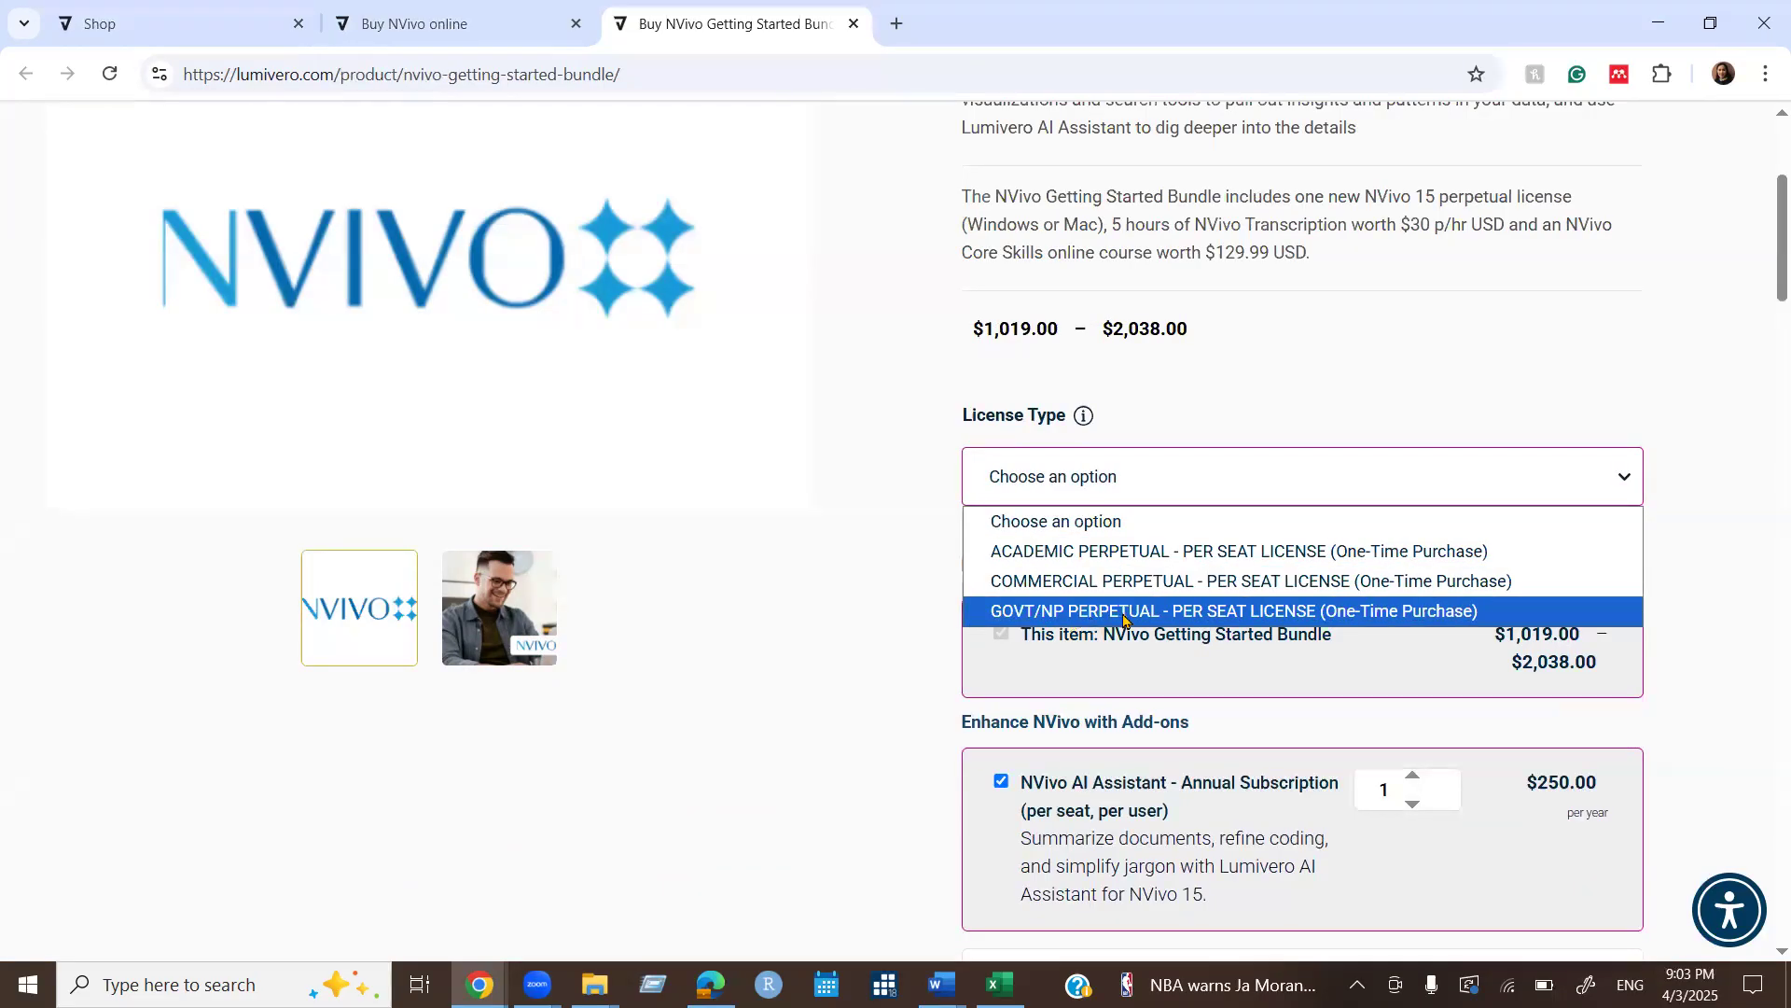
left_click(1700, 565)
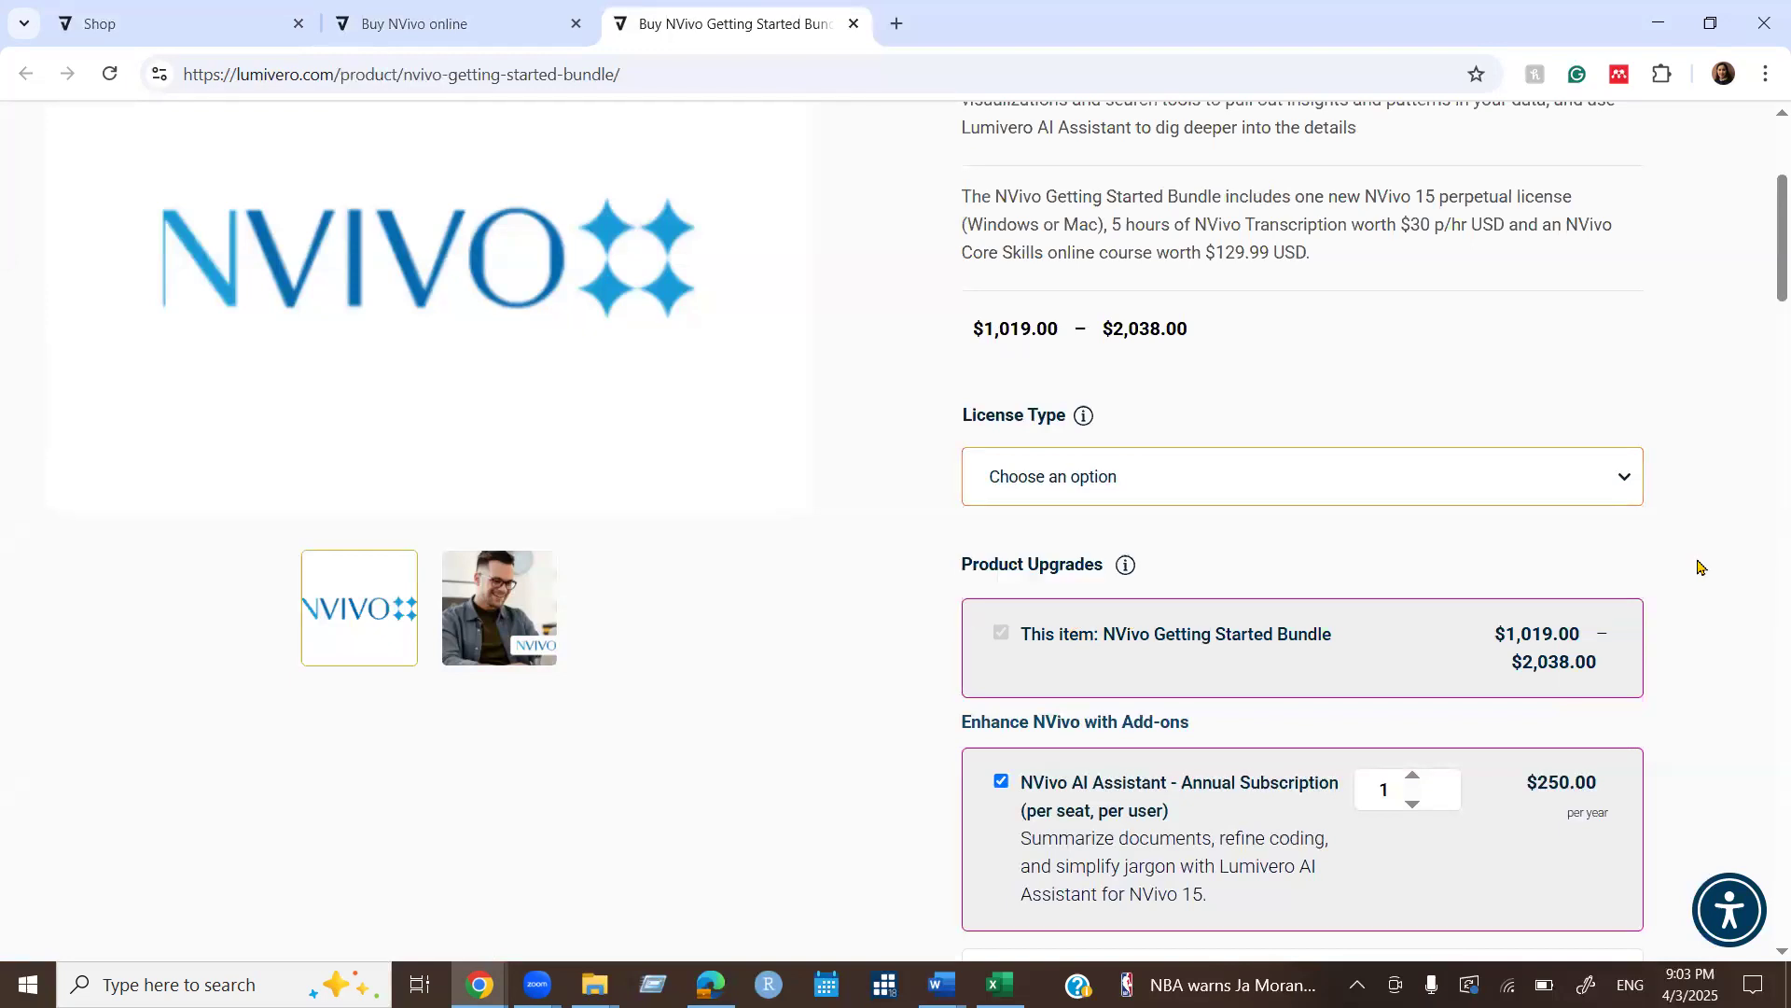
Check the shop listing, then review the AI Assistant, Transcription and Collaboration Cloud add-ons on the NVivo product page.
left_click(250, 25)
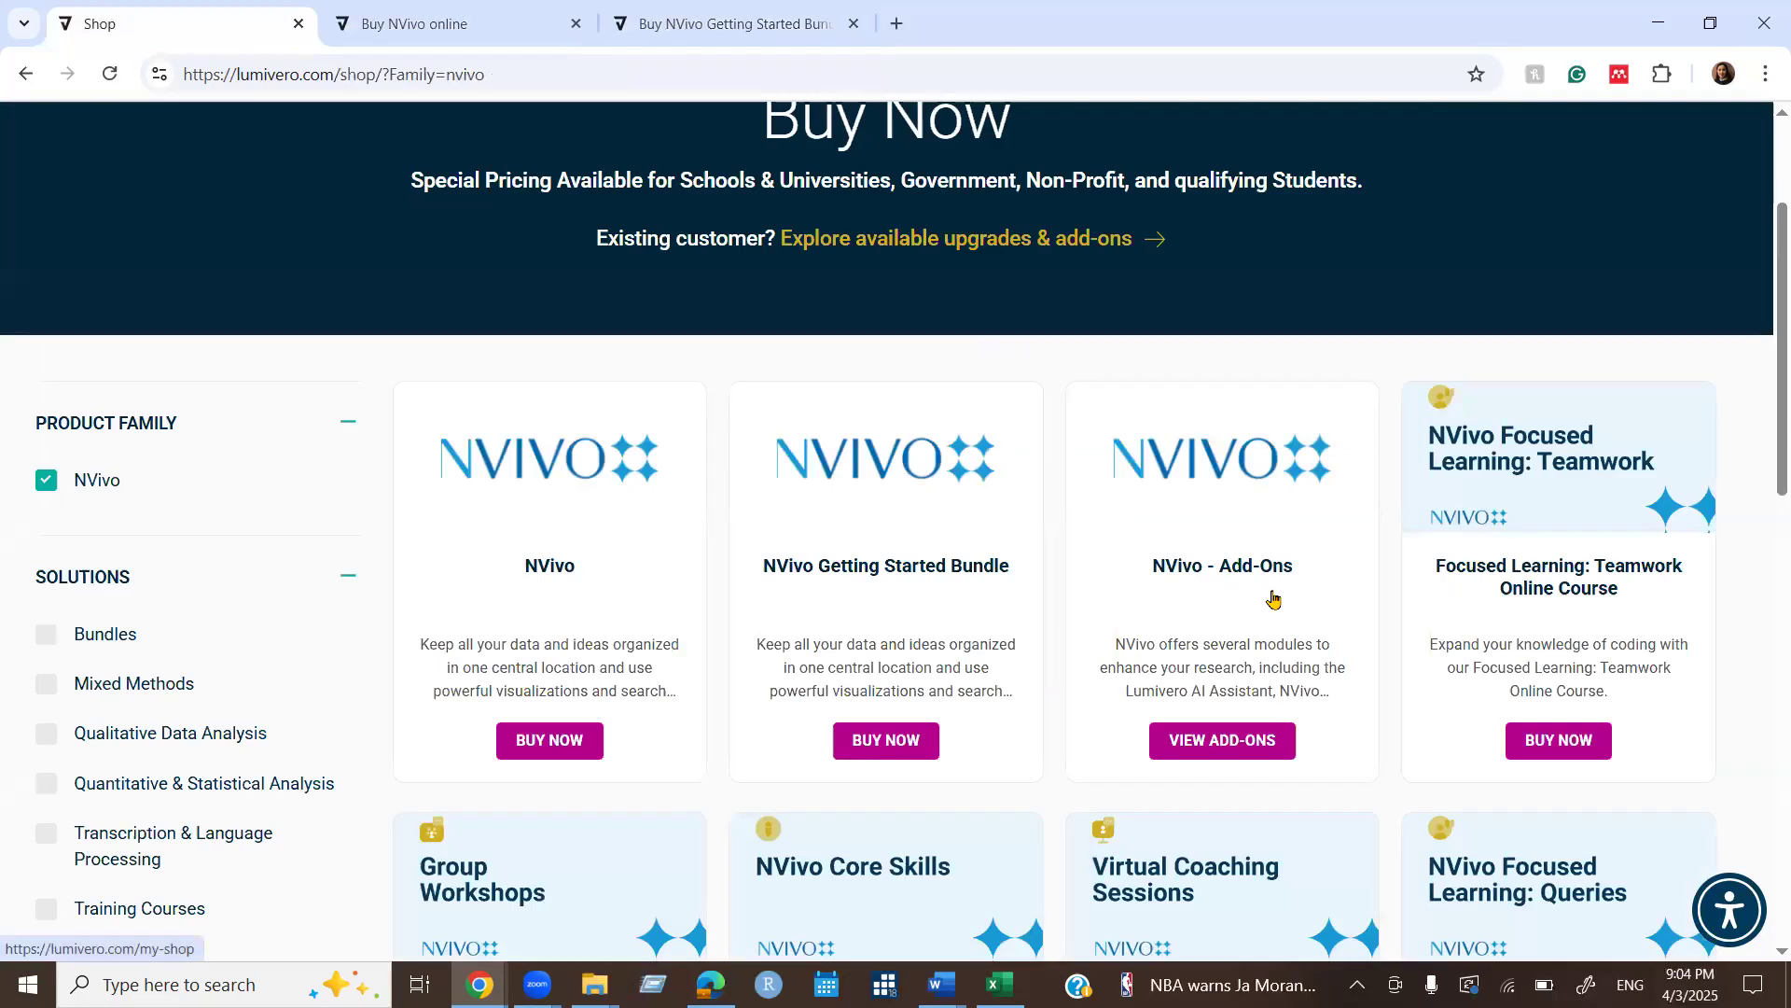
left_click(455, 14)
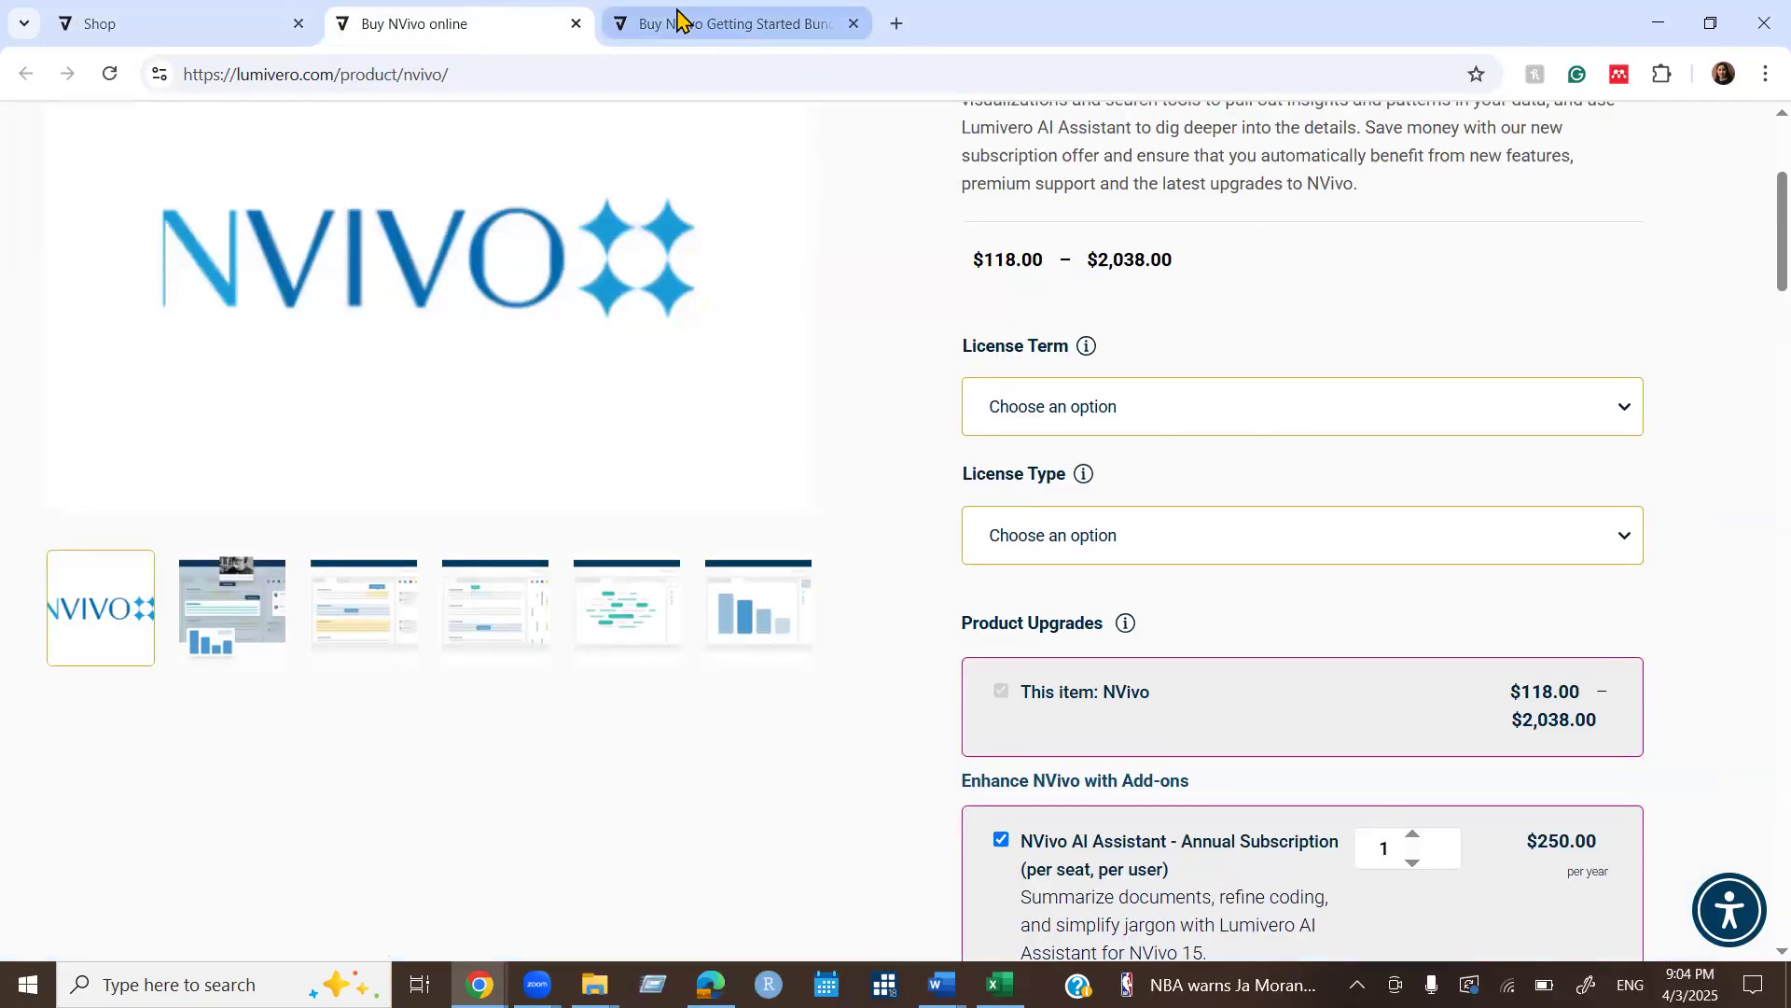
scroll(1709, 559, "down", 2)
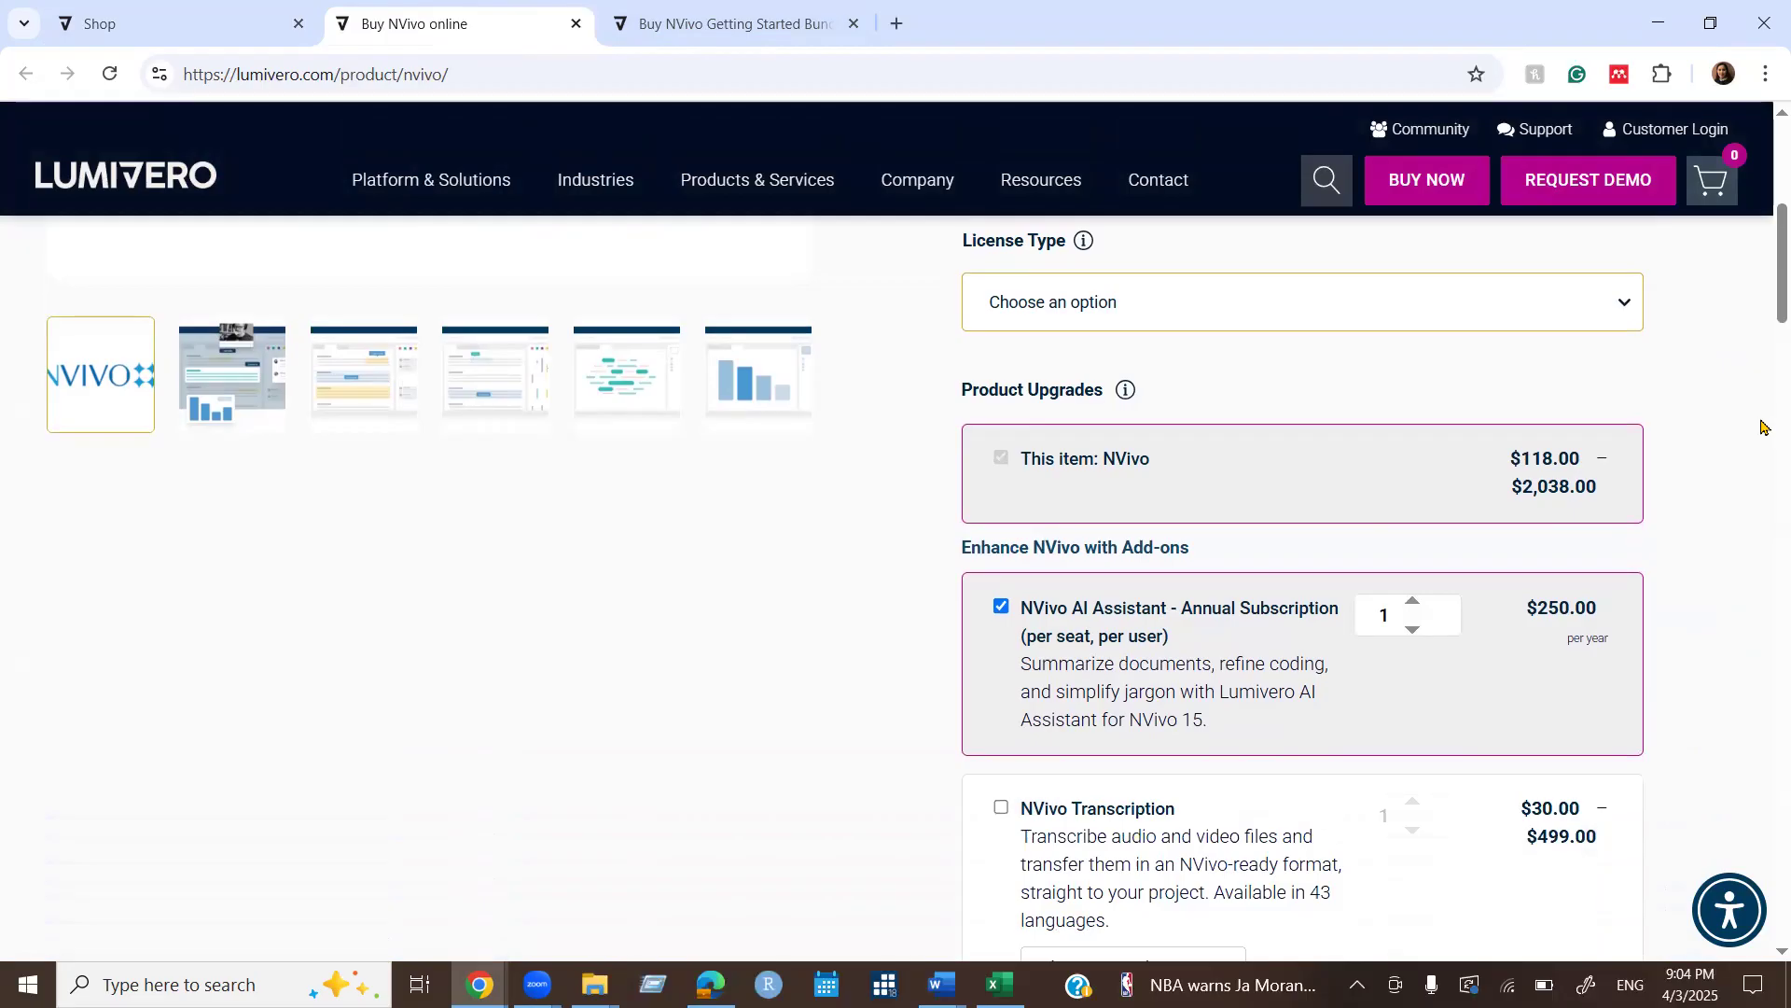
scroll(1762, 426, "down", 1)
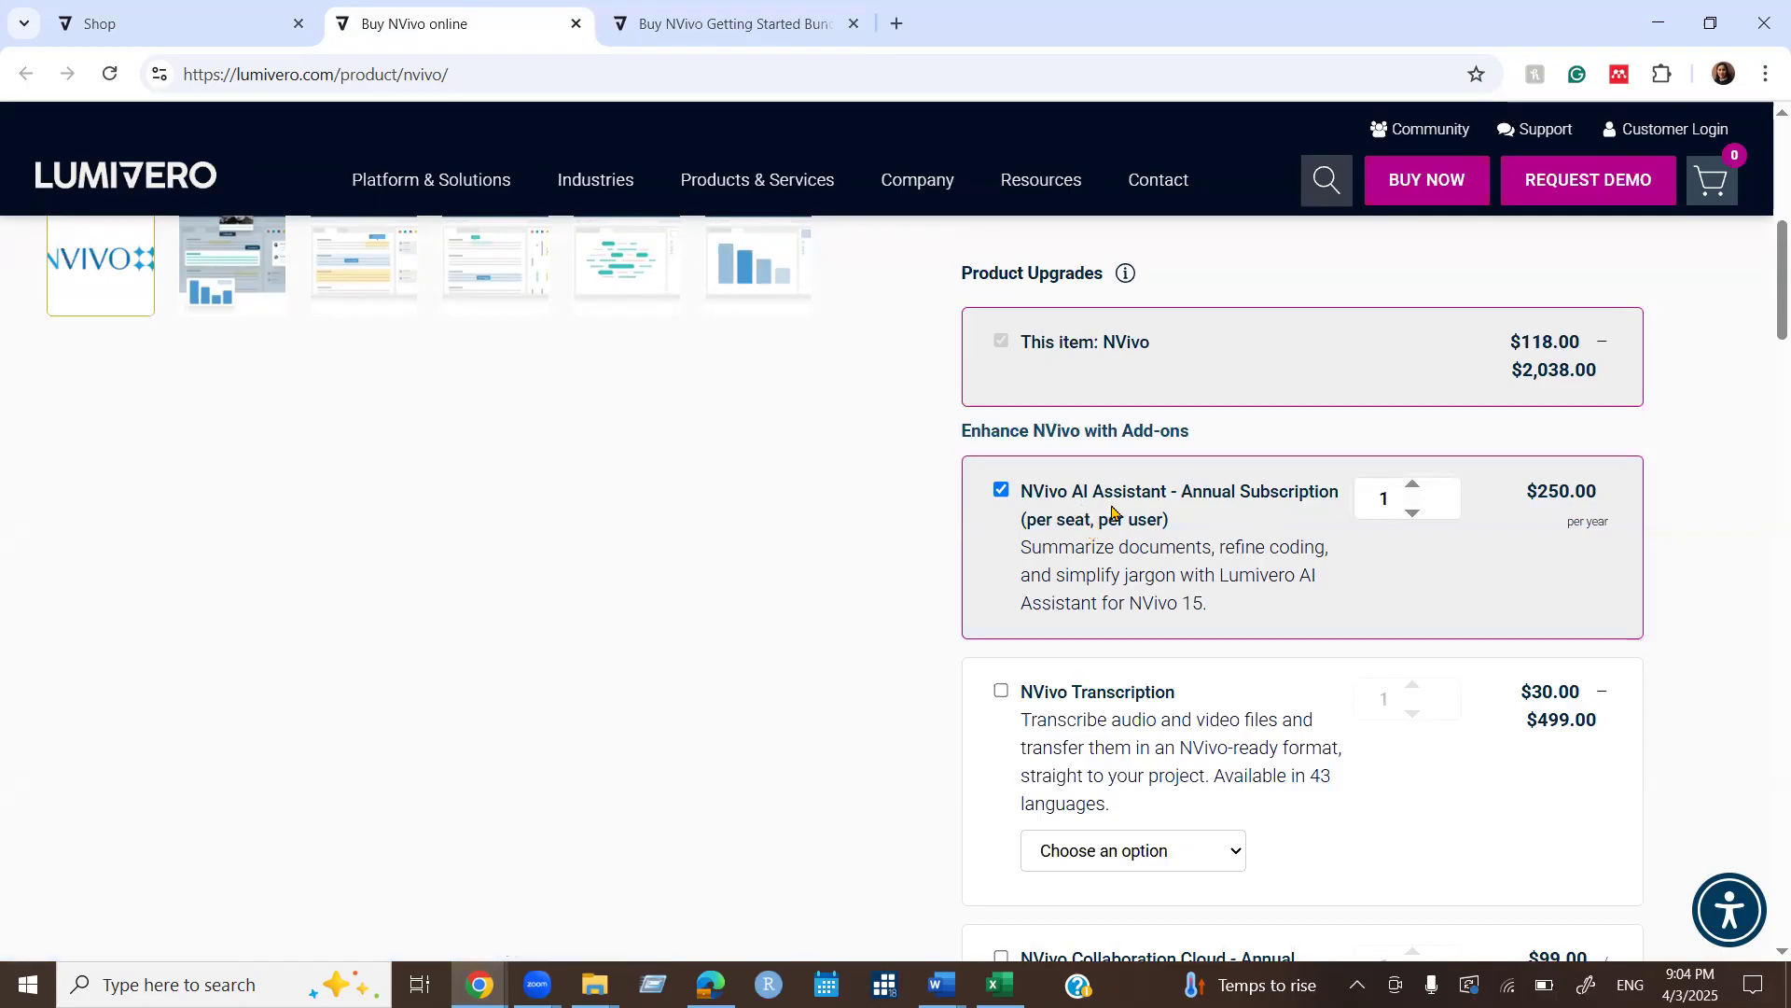
scroll(1166, 551, "down", 1)
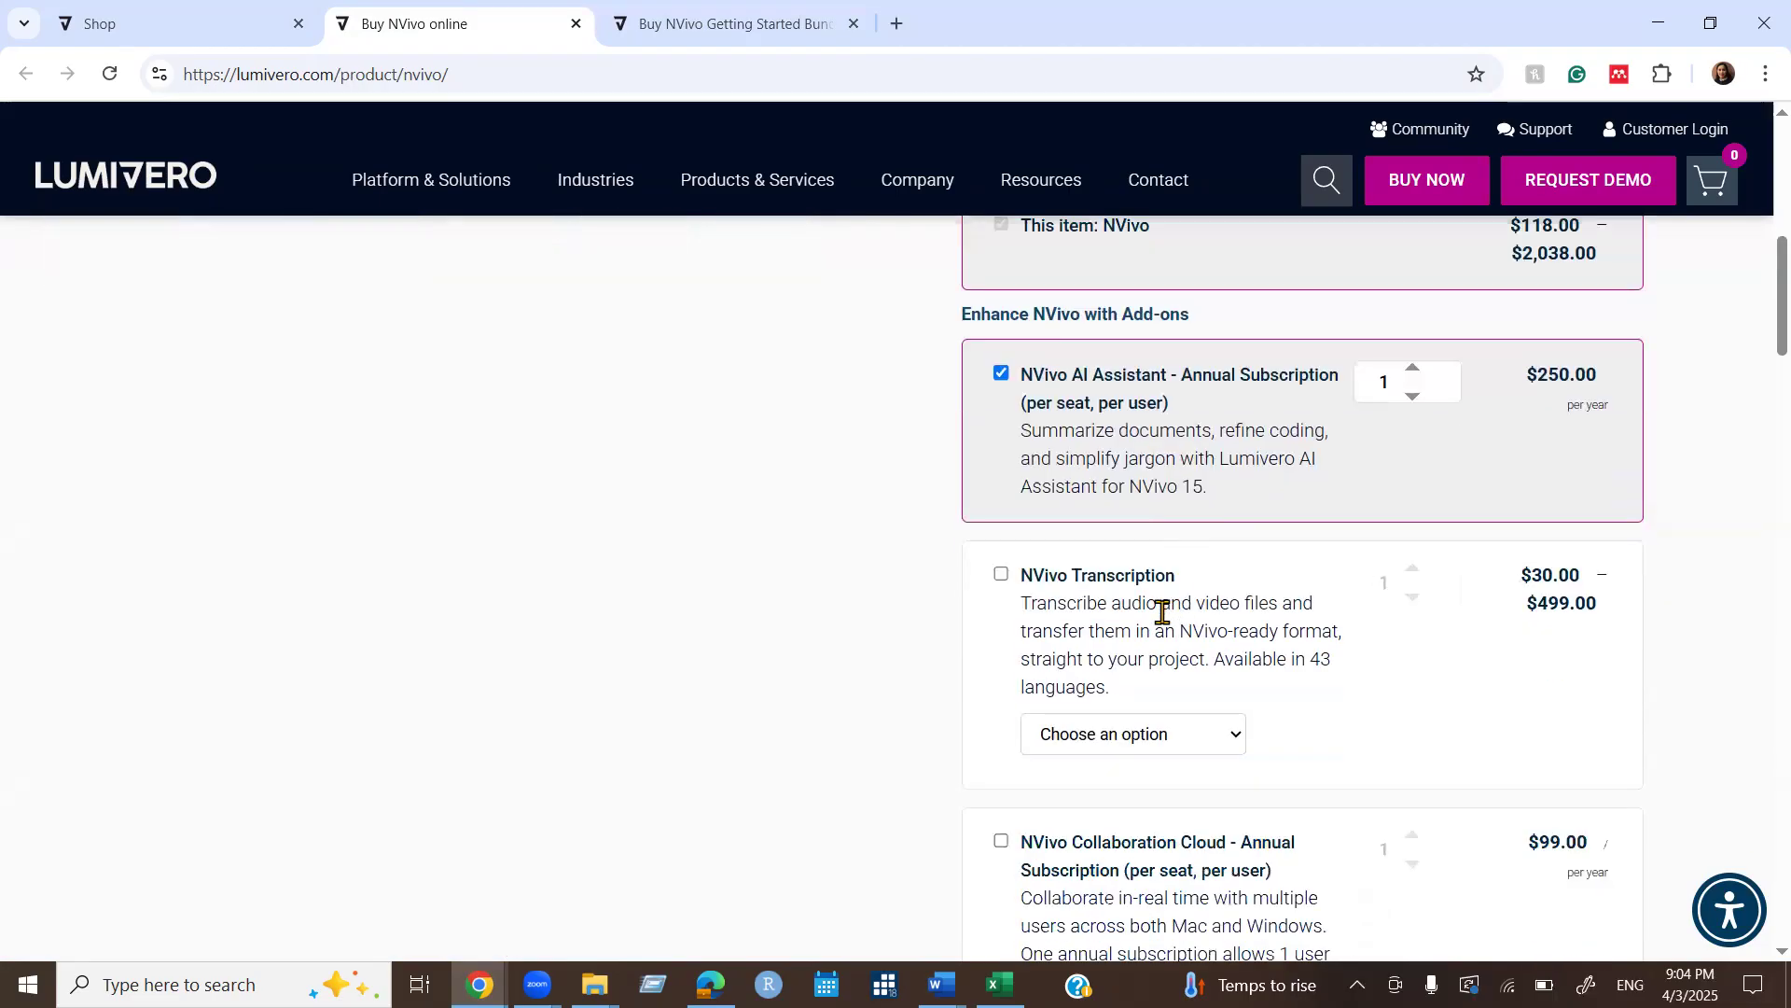
scroll(1161, 611, "down", 1)
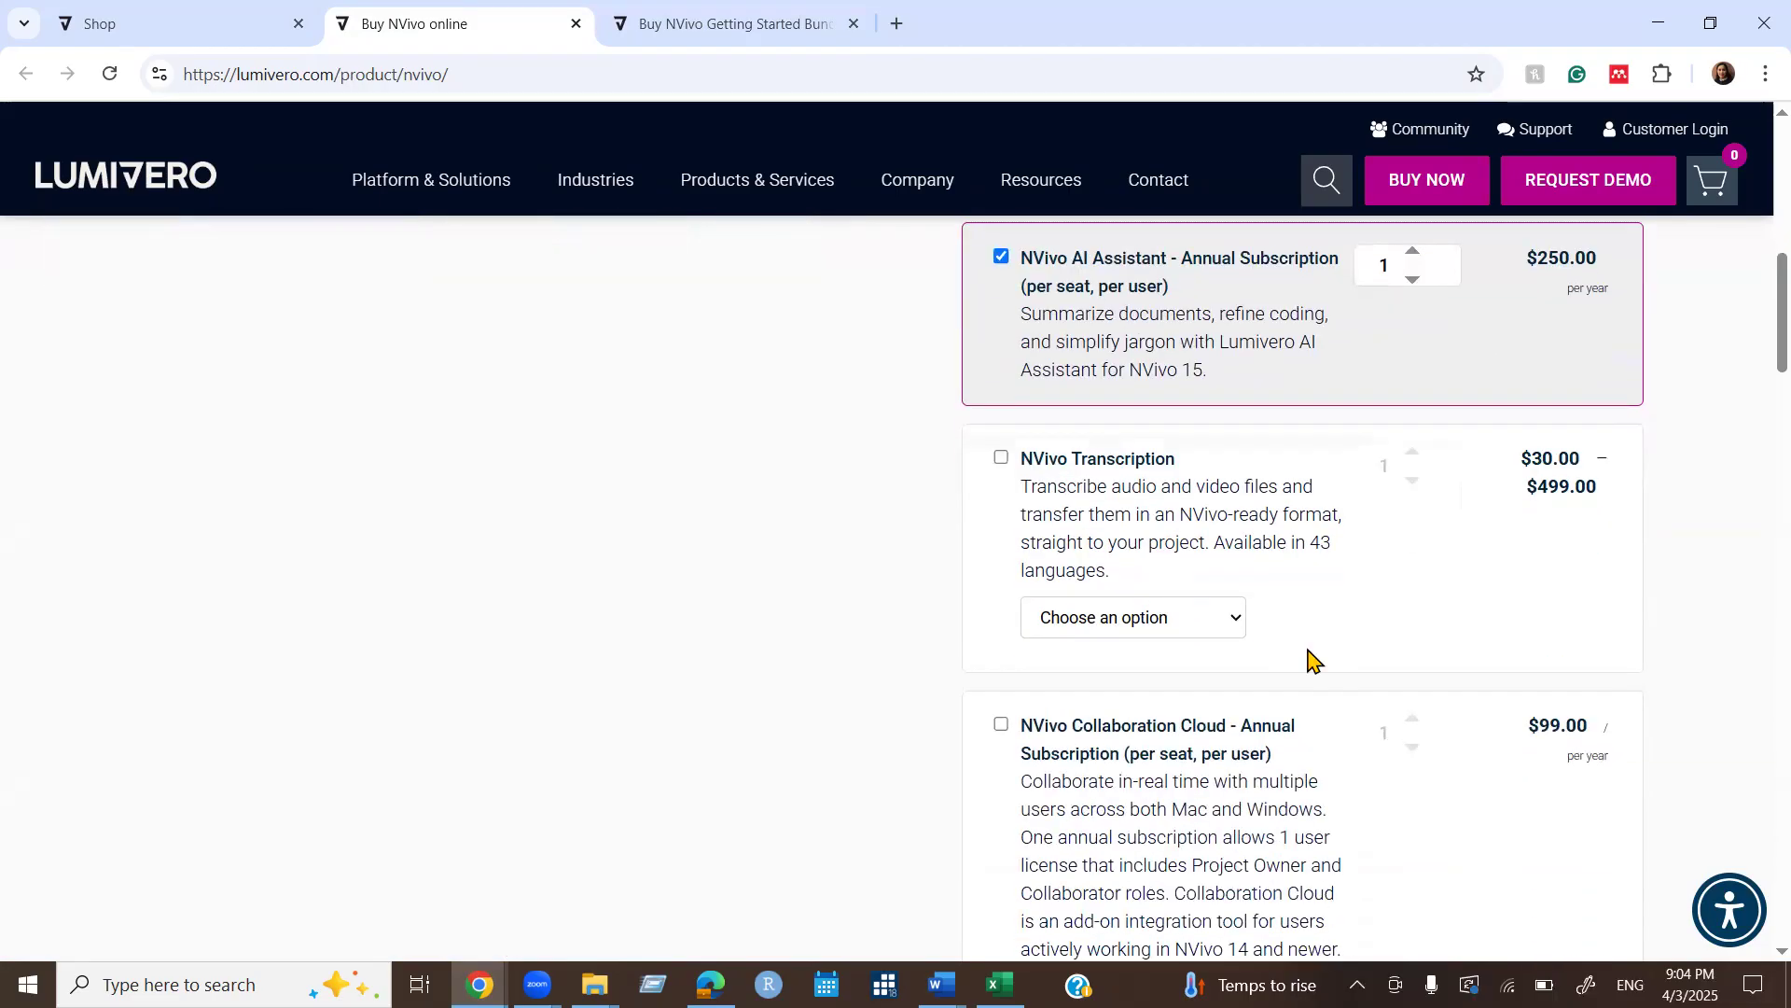
scroll(1309, 657, "down", 1)
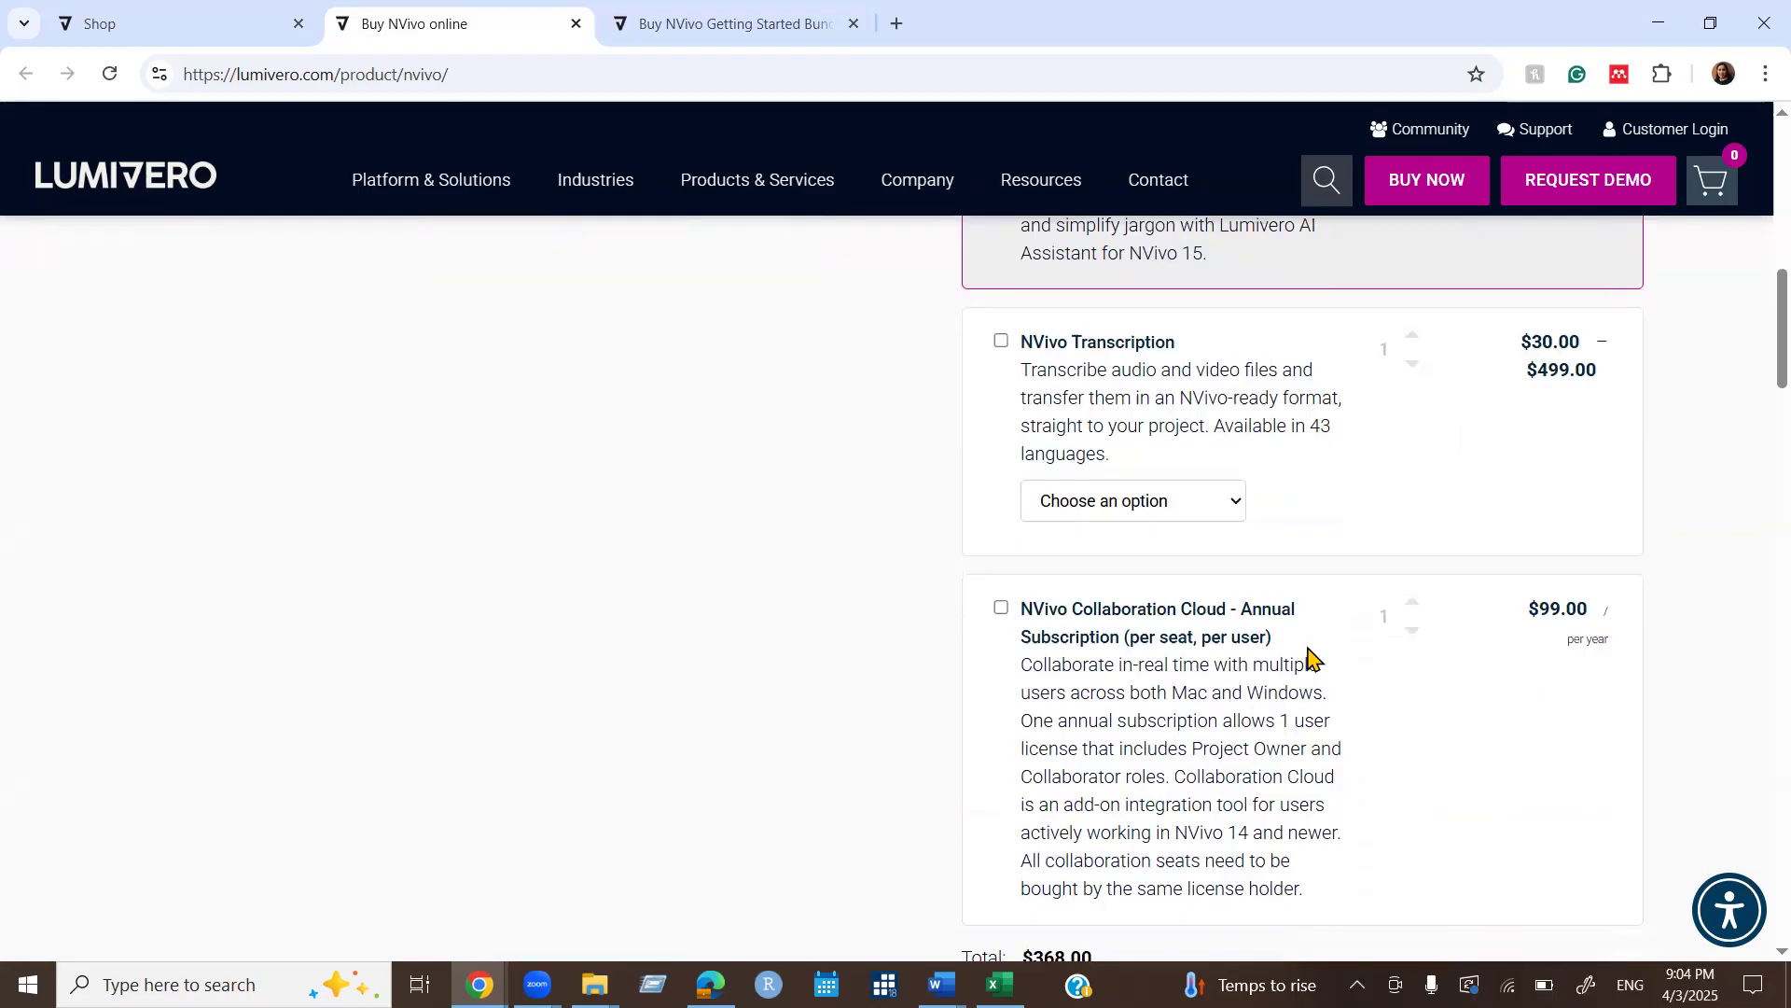
scroll(1309, 658, "up", 10)
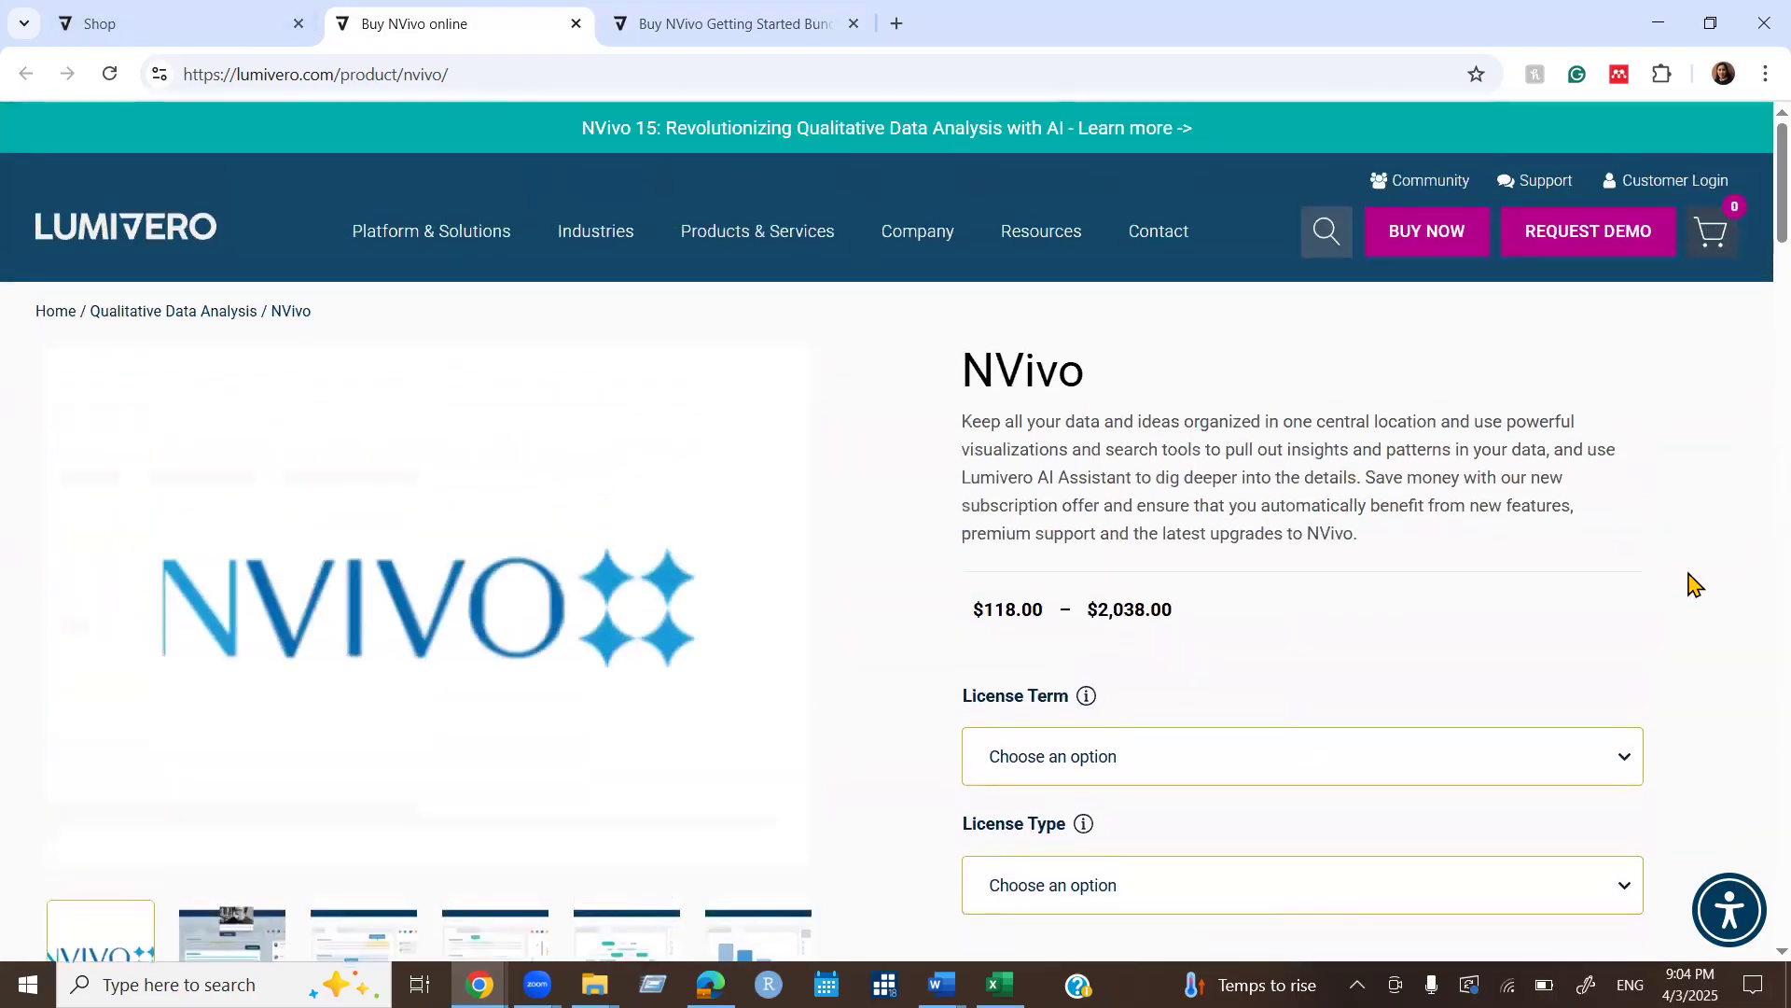
Review the add-ons offered with the NVivo Getting Started Bundle and close that bundle's page.
left_click(759, 17)
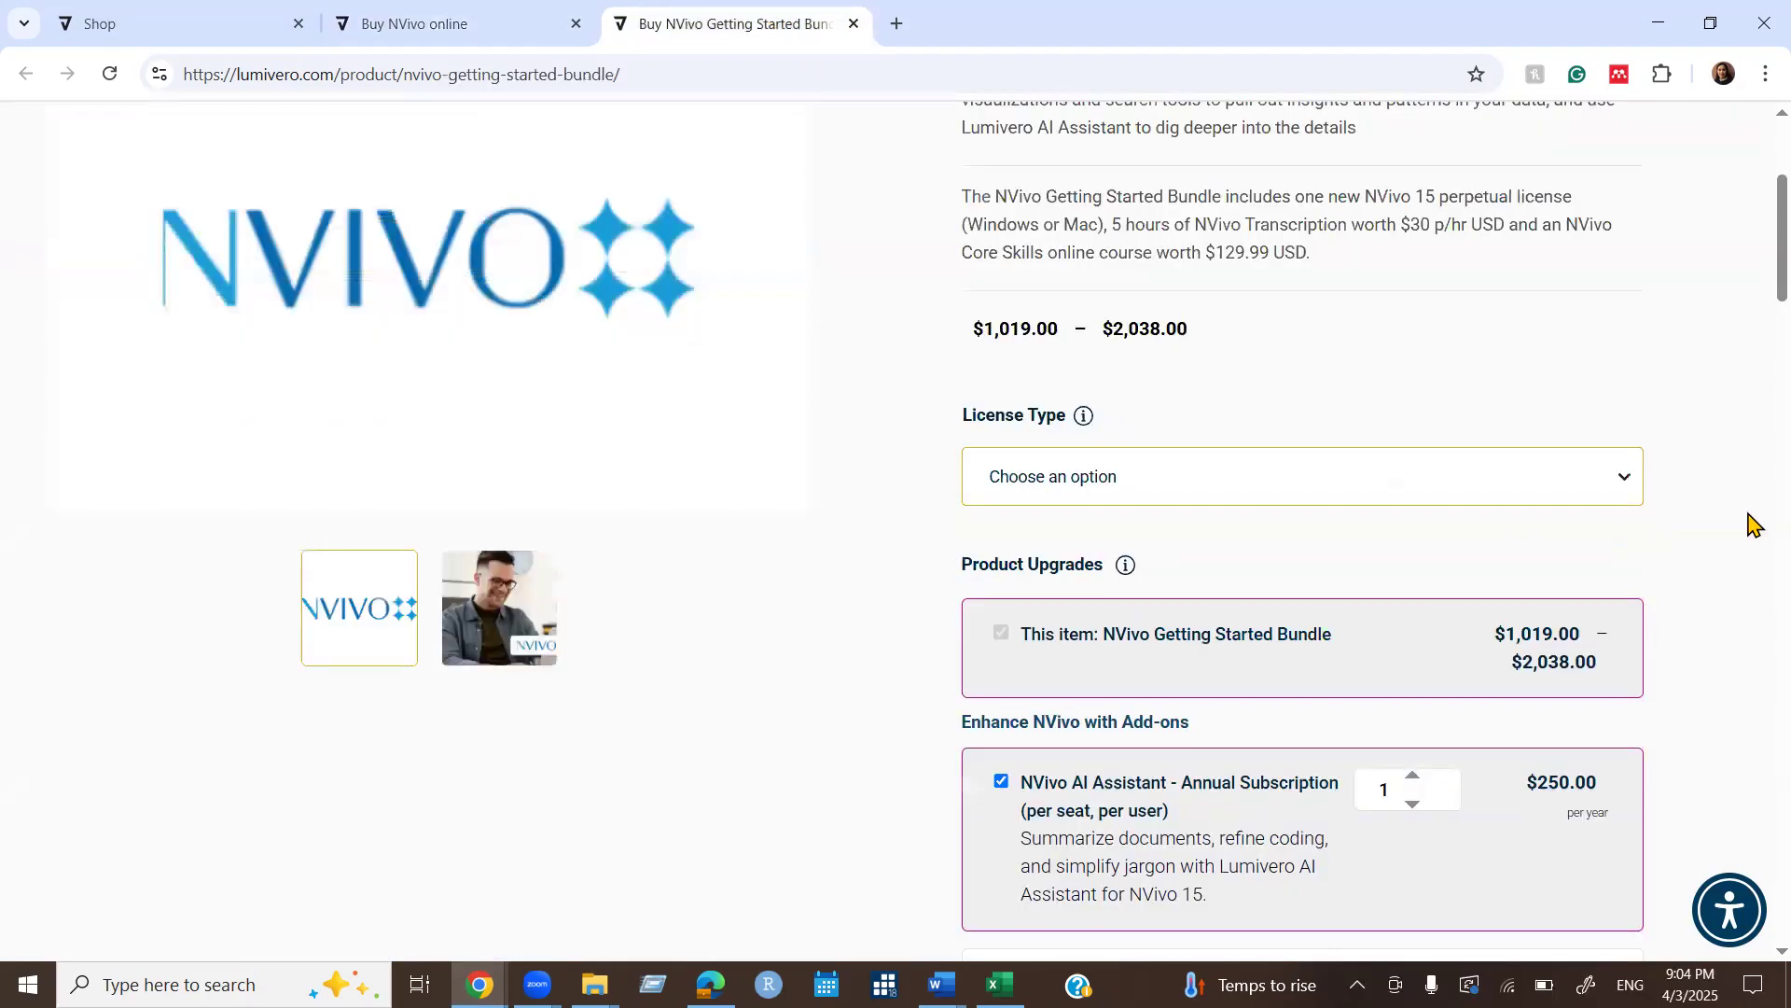
scroll(1753, 524, "down", 2)
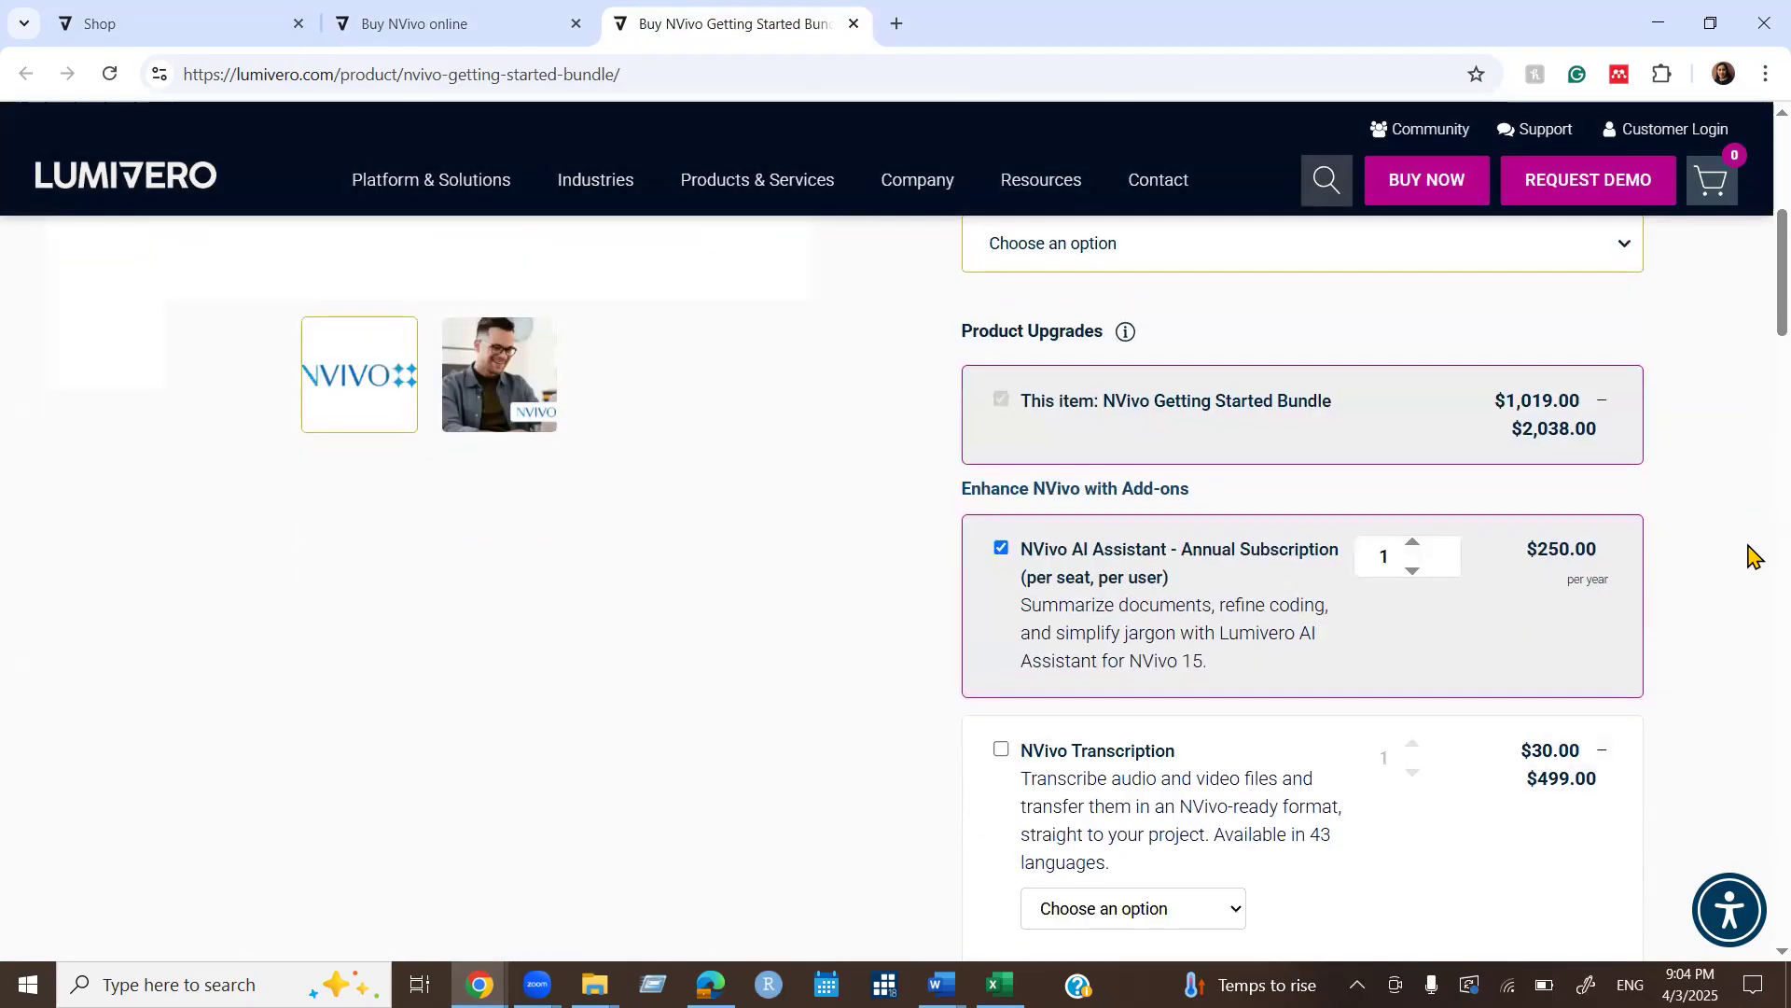
scroll(1753, 555, "down", 2)
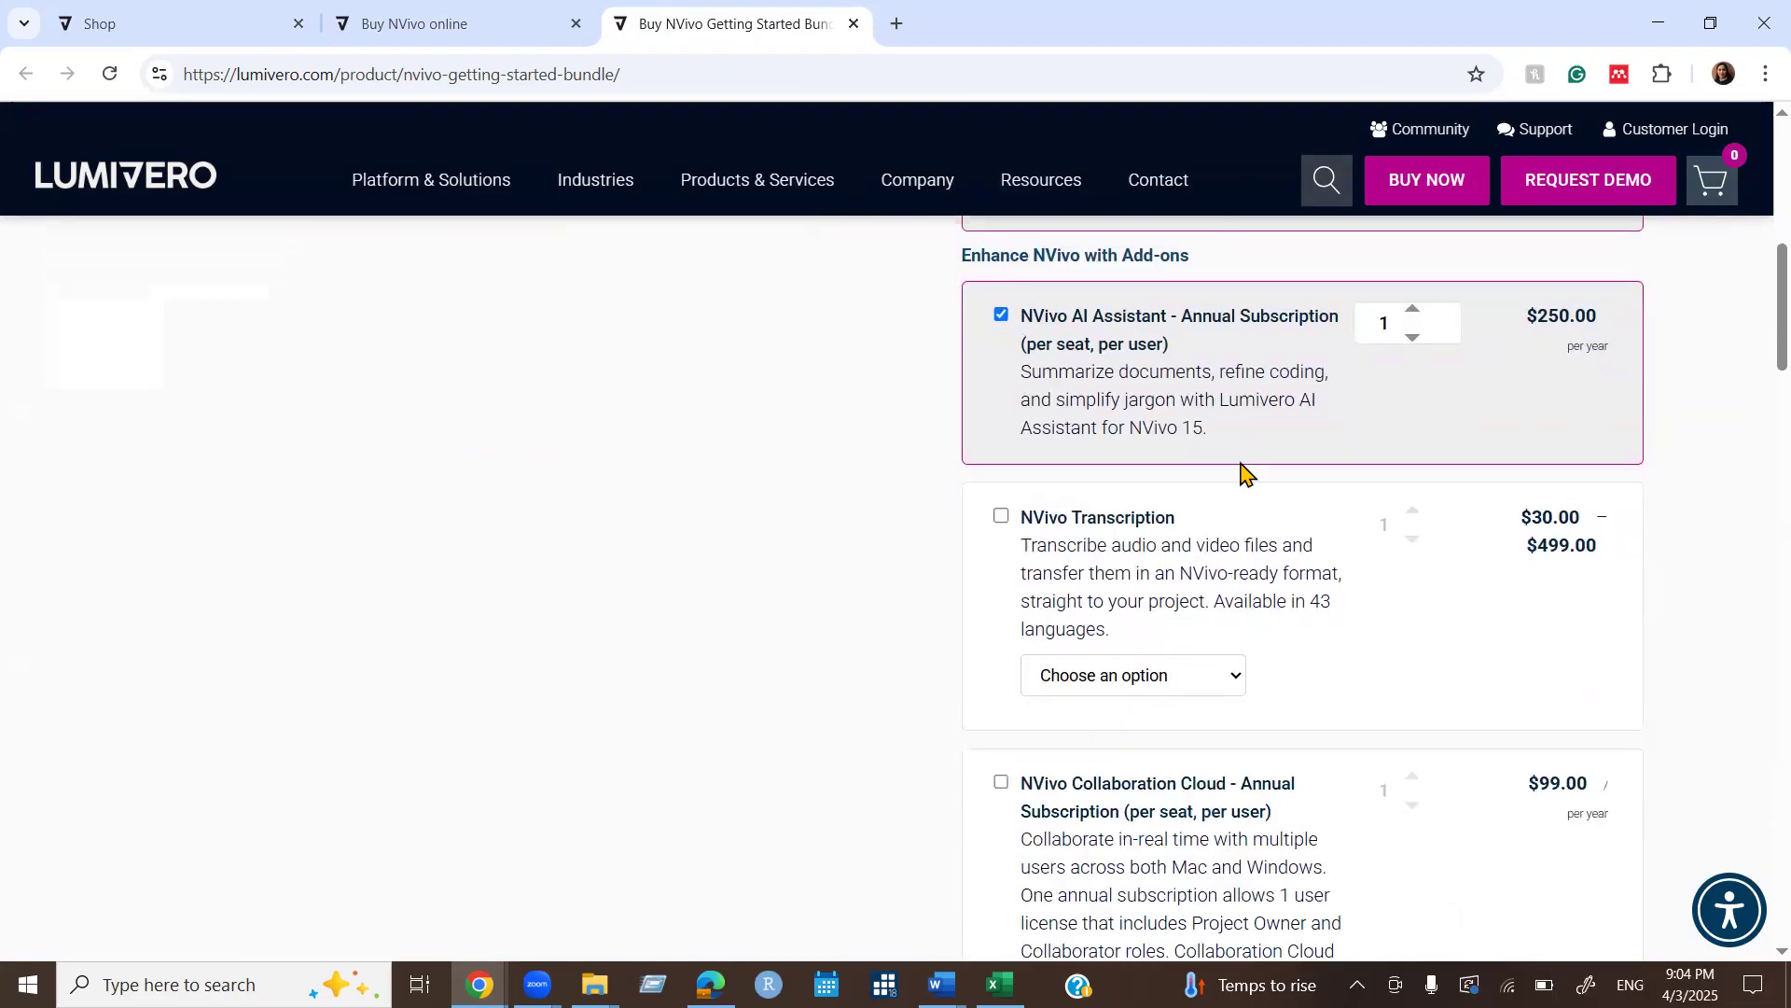
scroll(1242, 466, "down", 4)
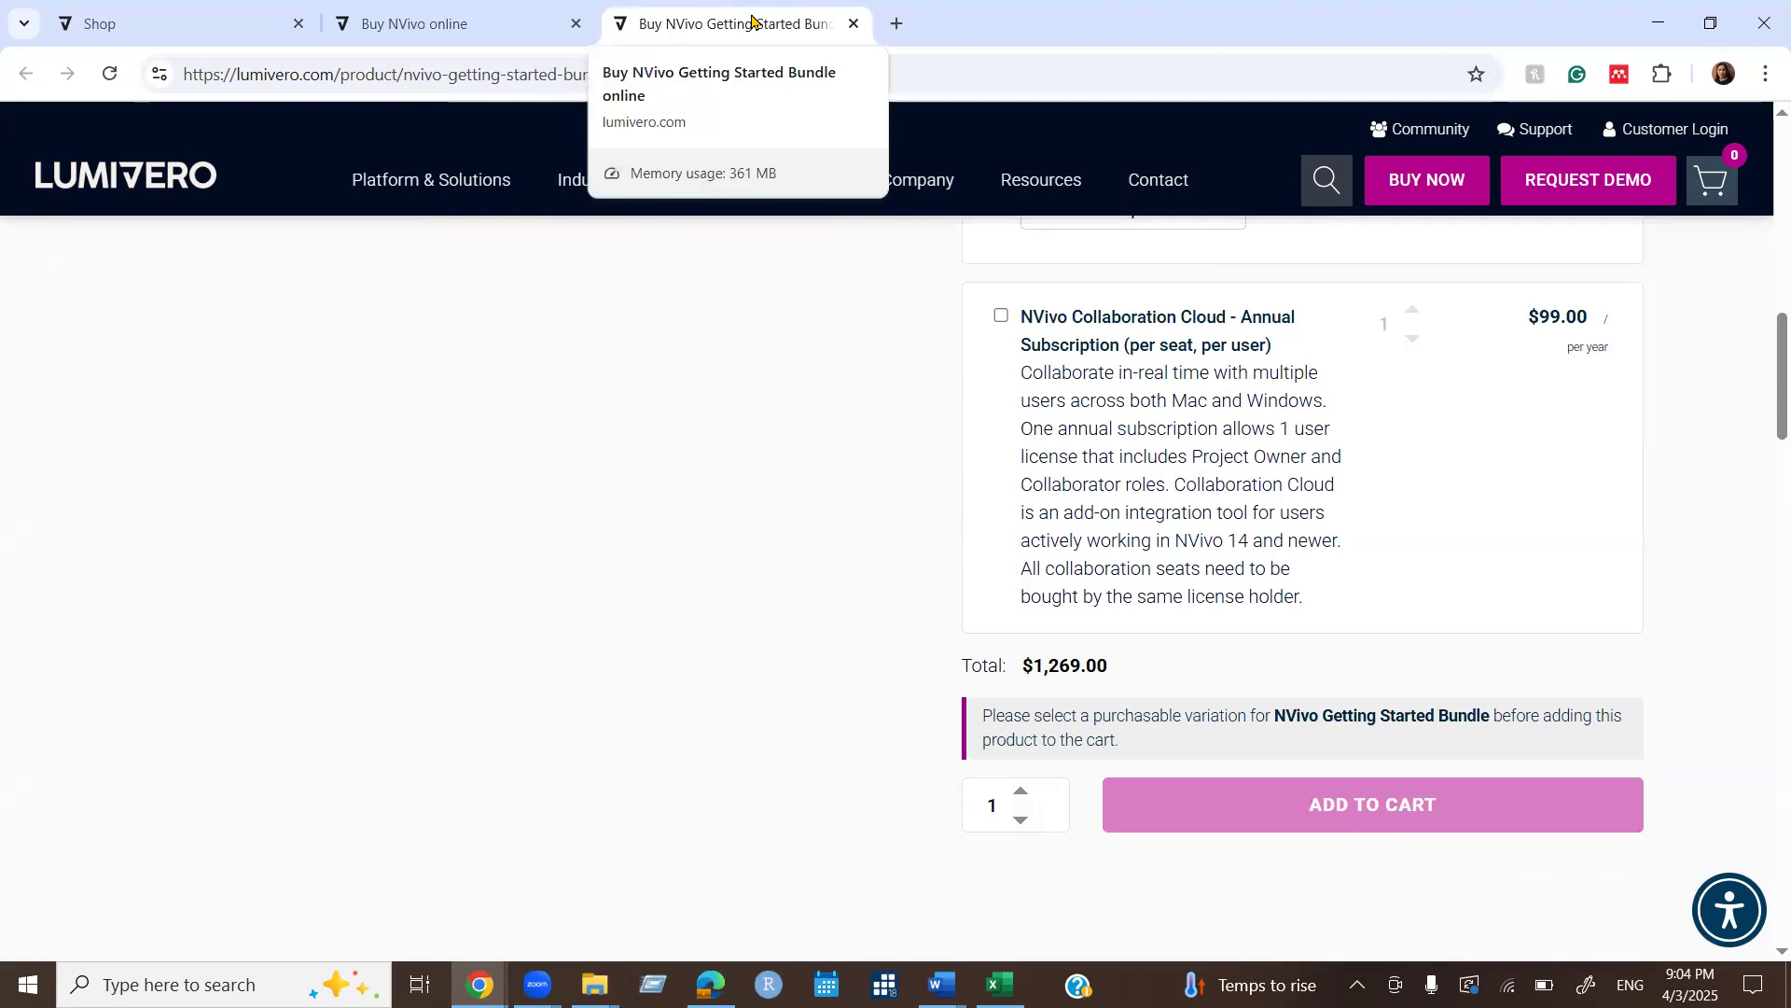
left_click(853, 24)
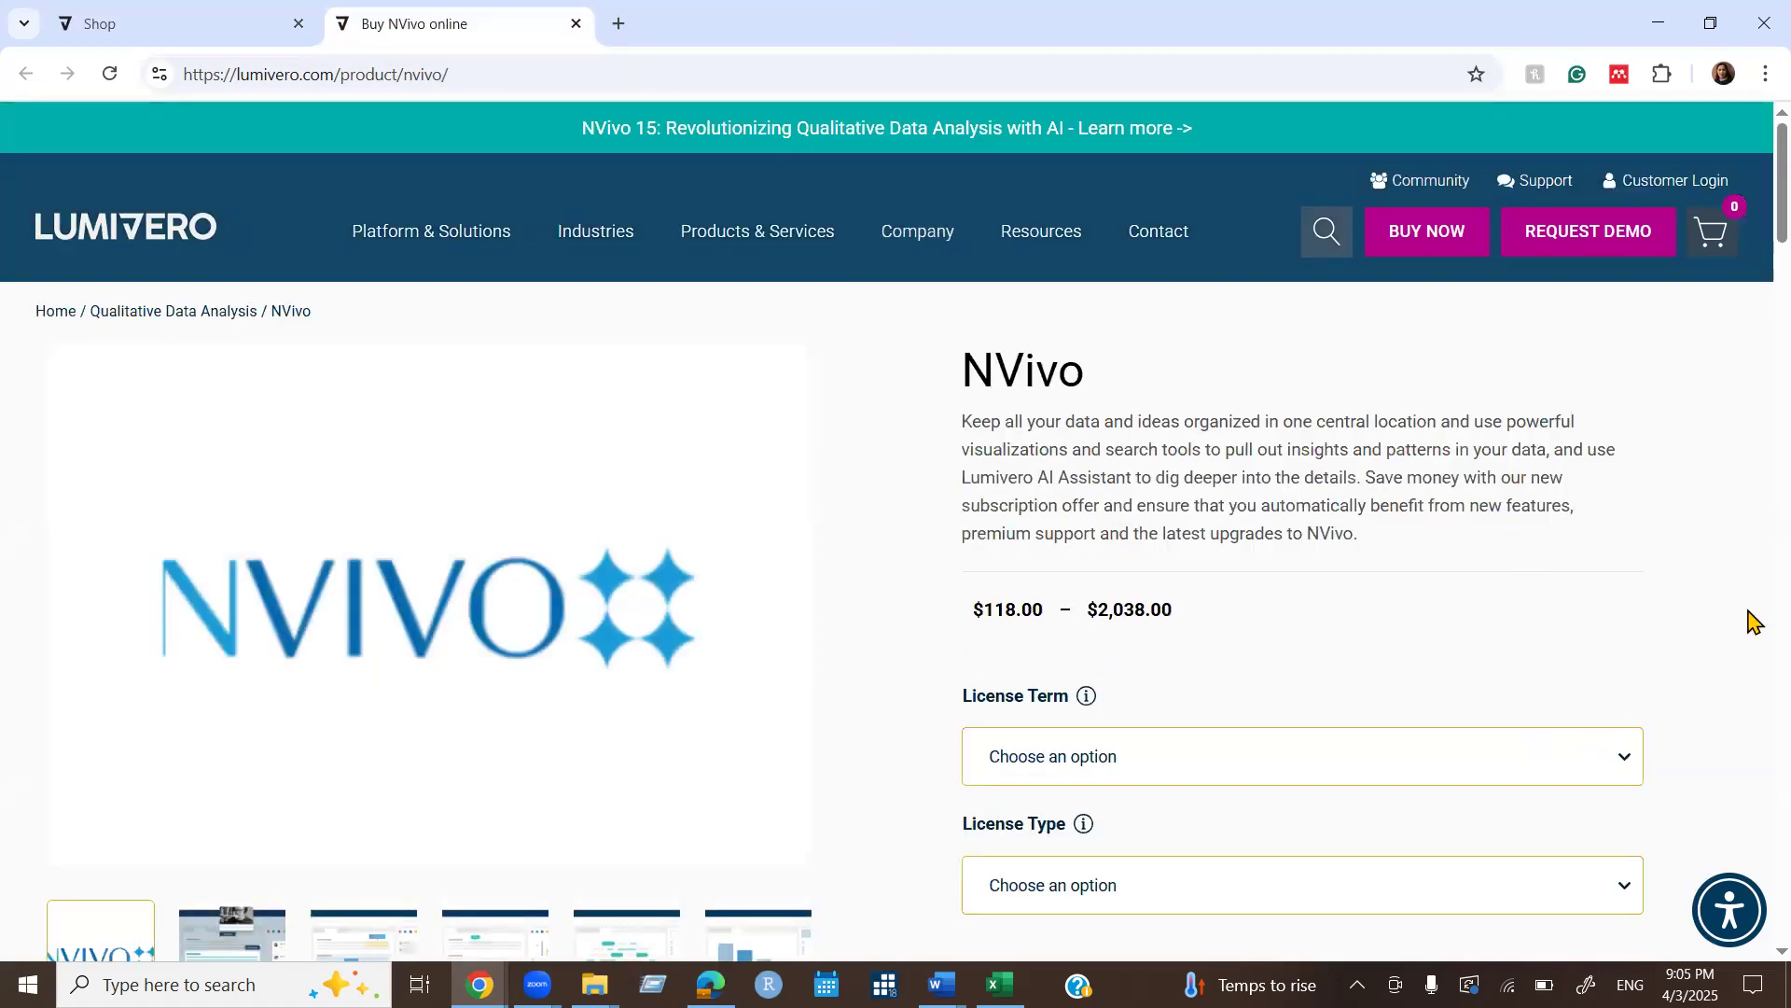
Set NVivo's License Term to Annual Subscription and its License Type to Academic.
scroll(1749, 608, "down", 2)
left_click(1132, 537)
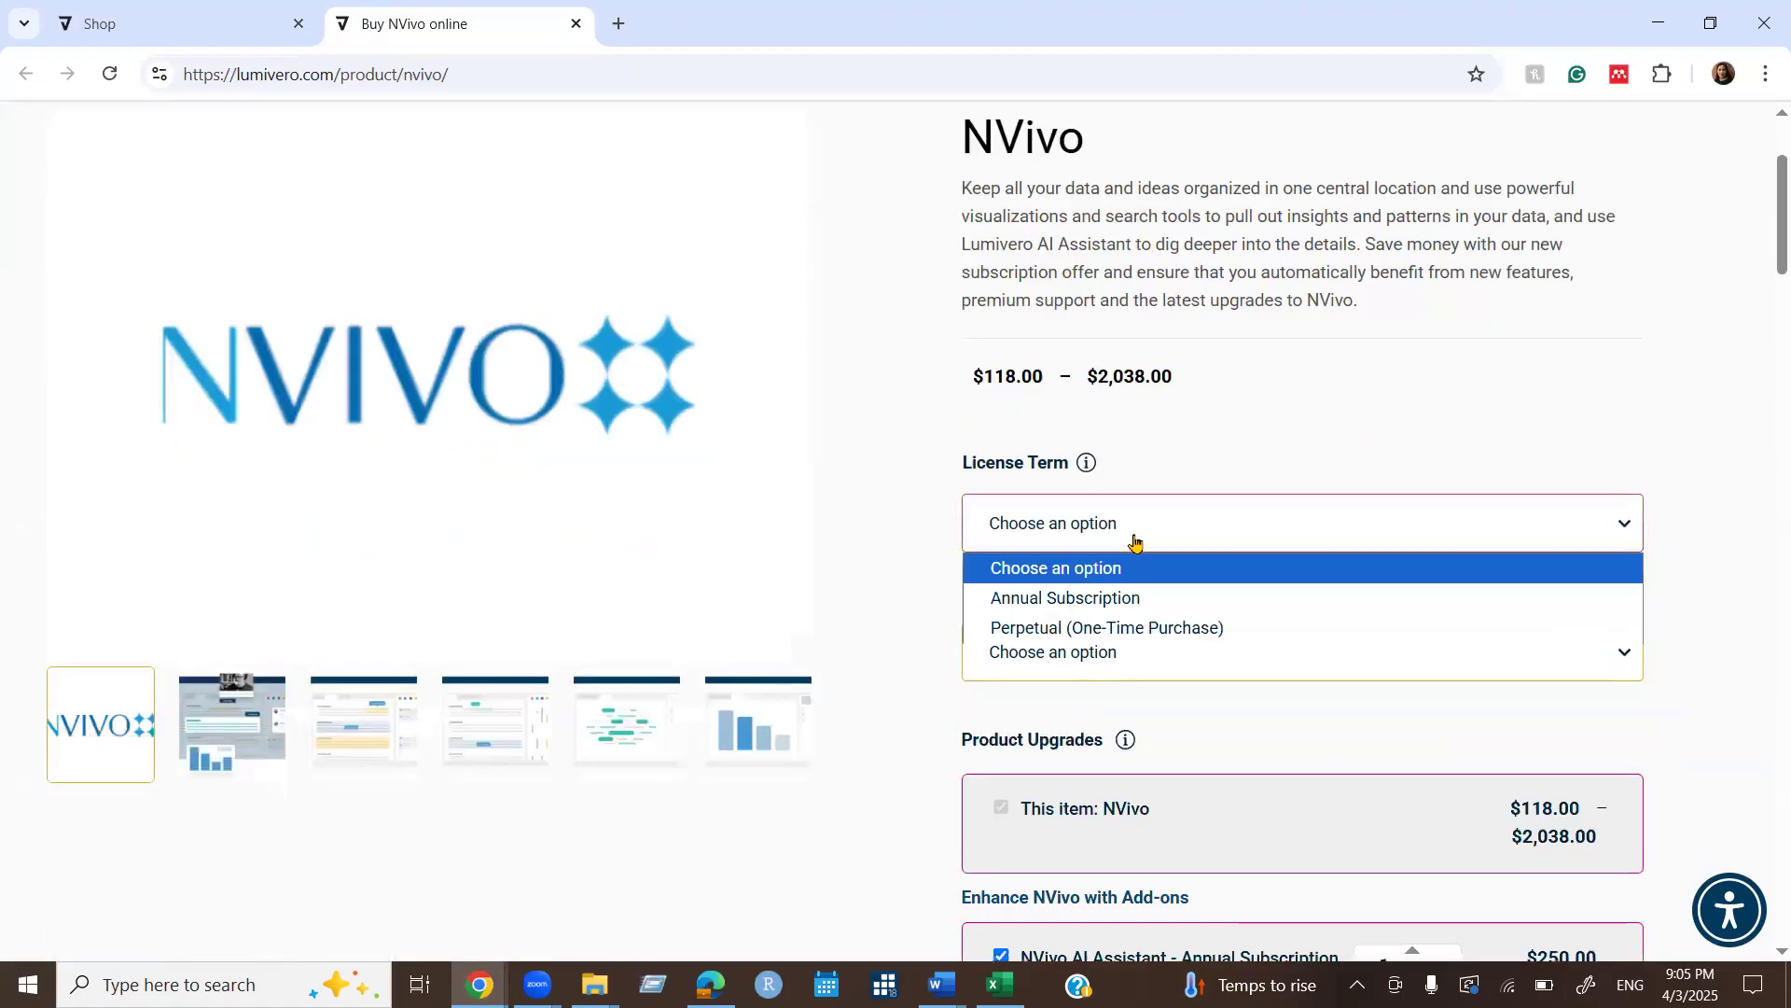
left_click(1081, 605)
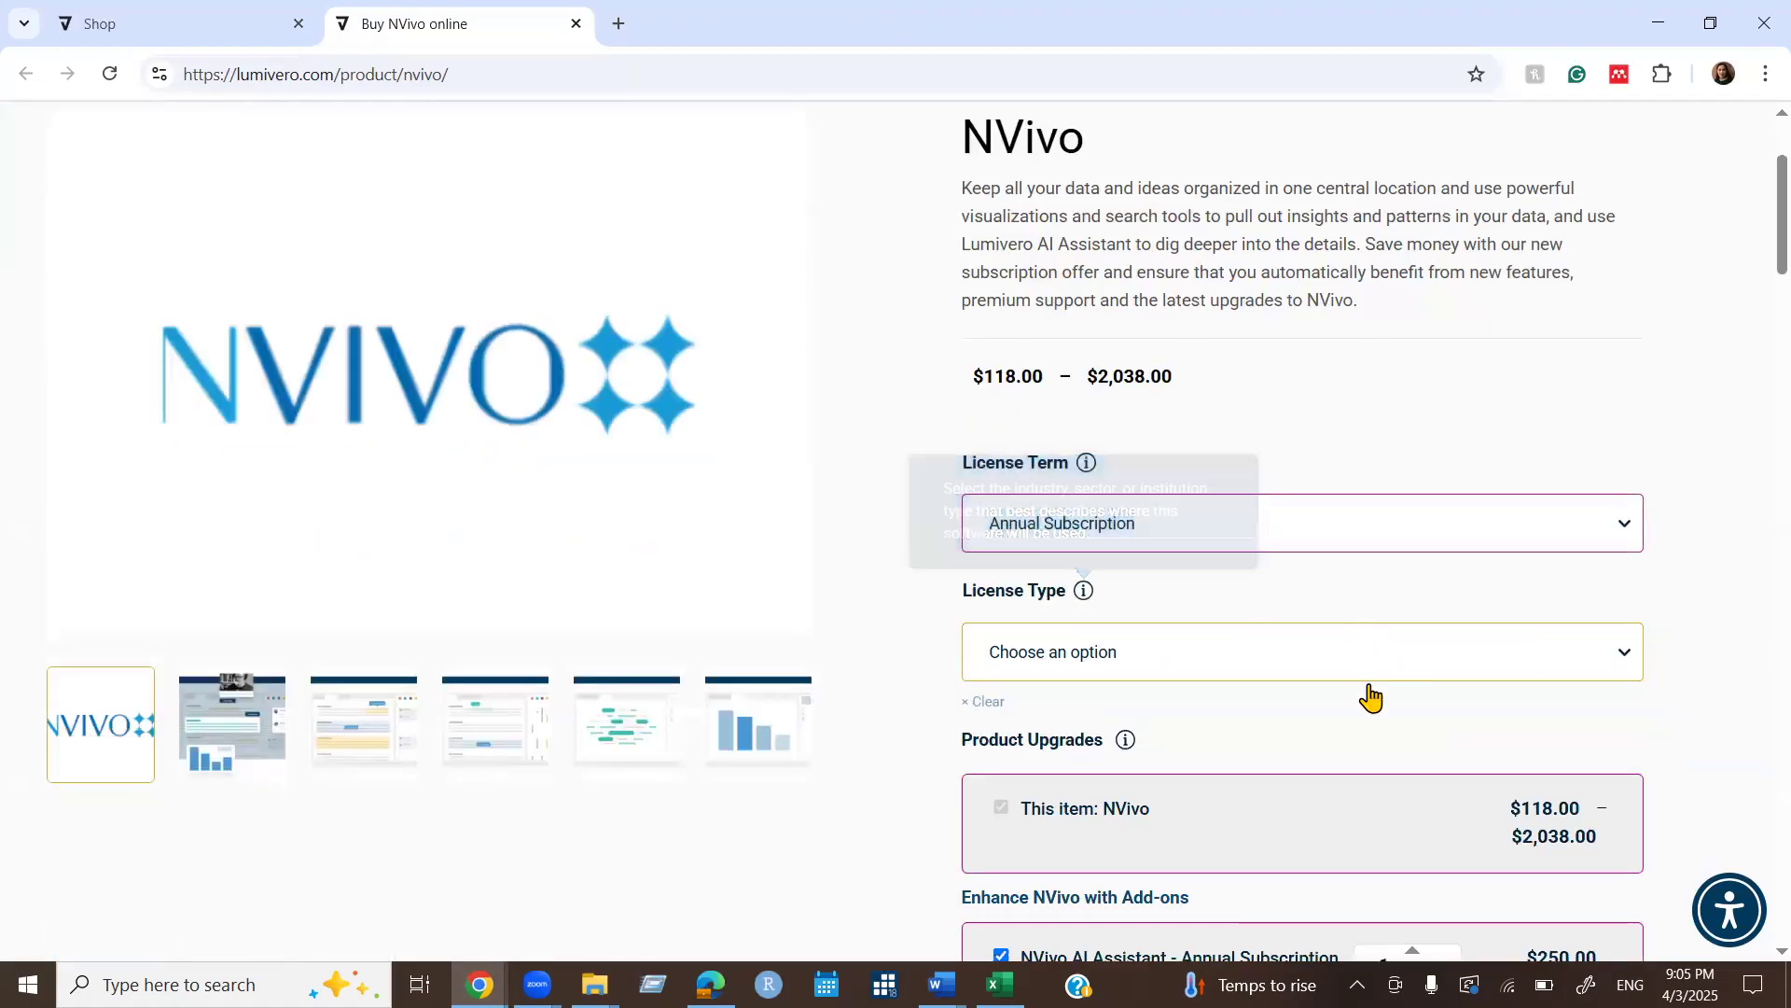
scroll(1128, 600, "down", 1)
left_click(1040, 545)
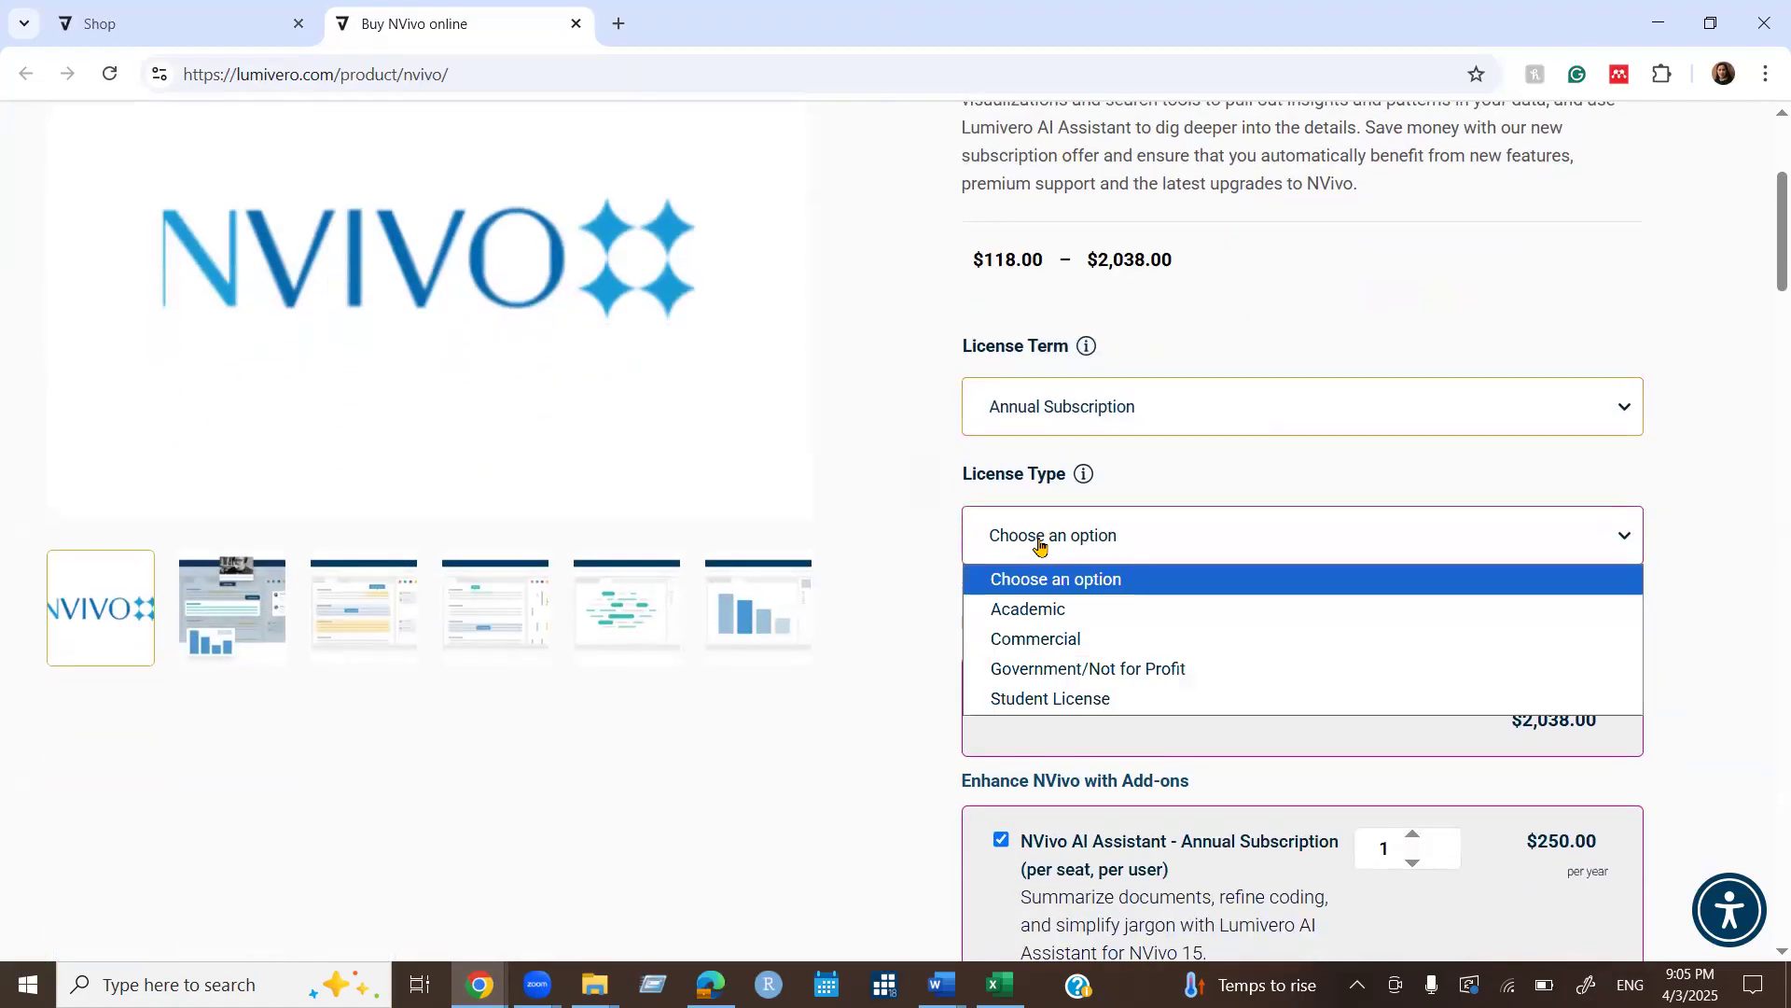
left_click(1058, 611)
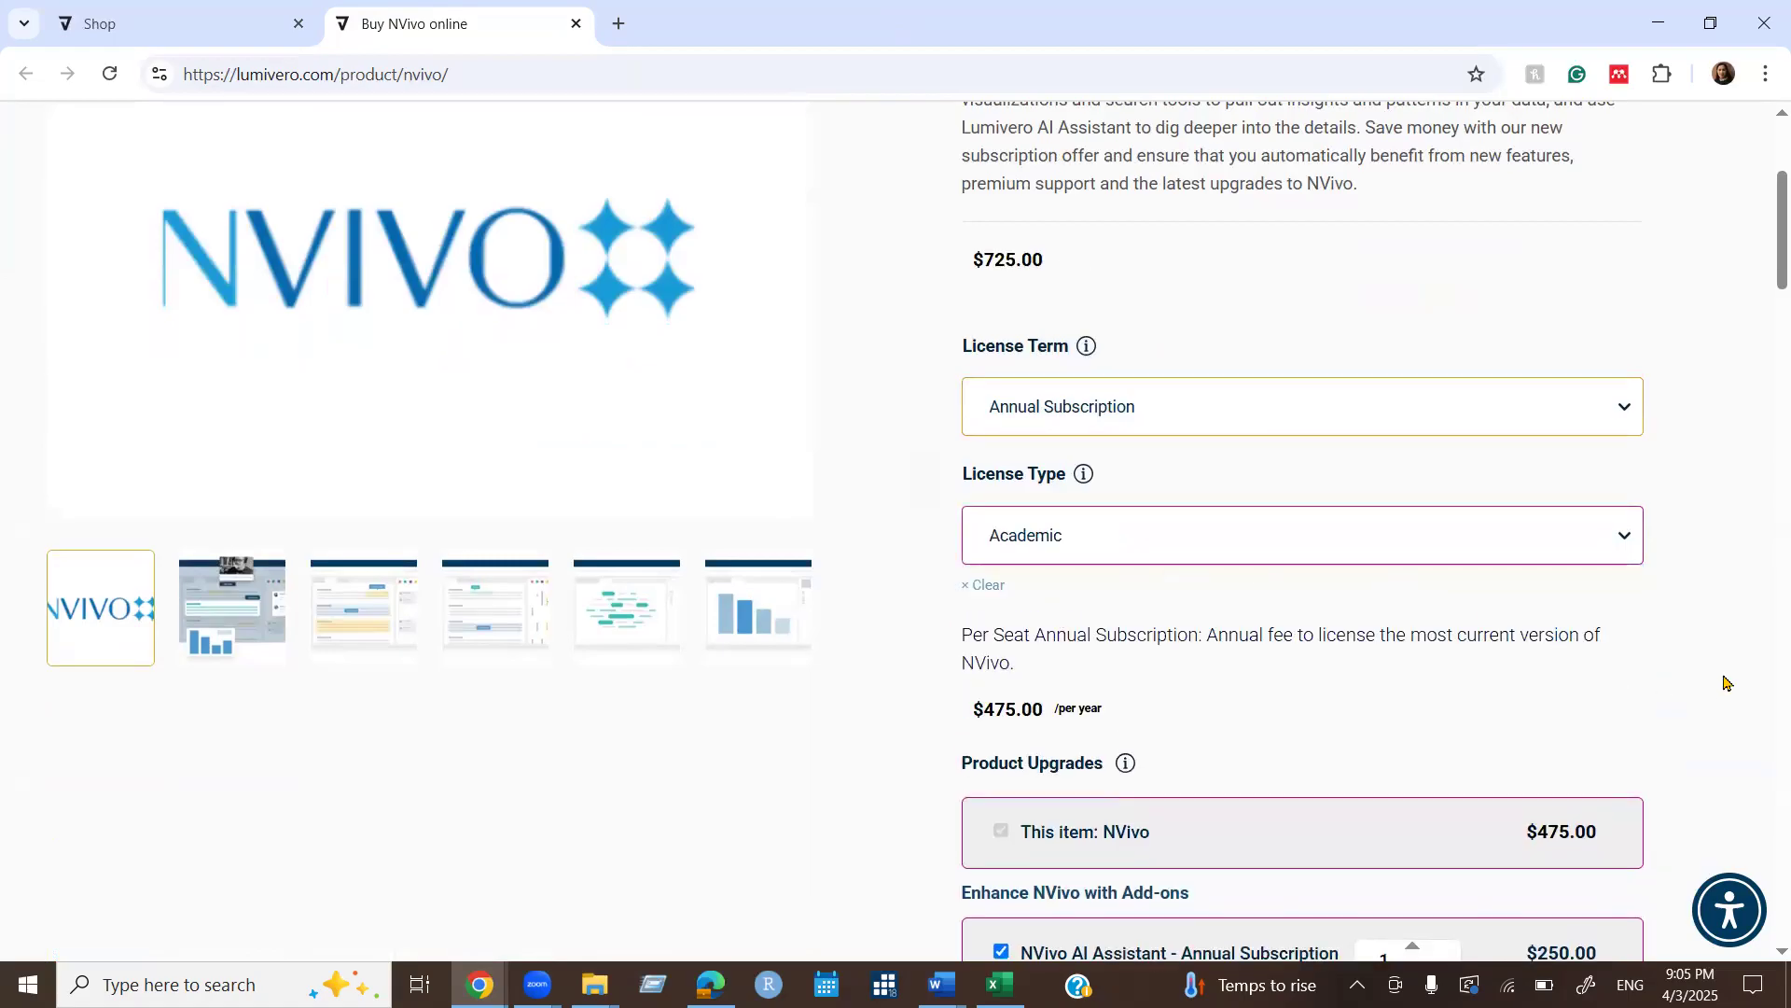
Remove the NVivo AI Assistant annual subscription from the selected add-ons and go to the end of the purchase options.
scroll(1723, 675, "down", 1)
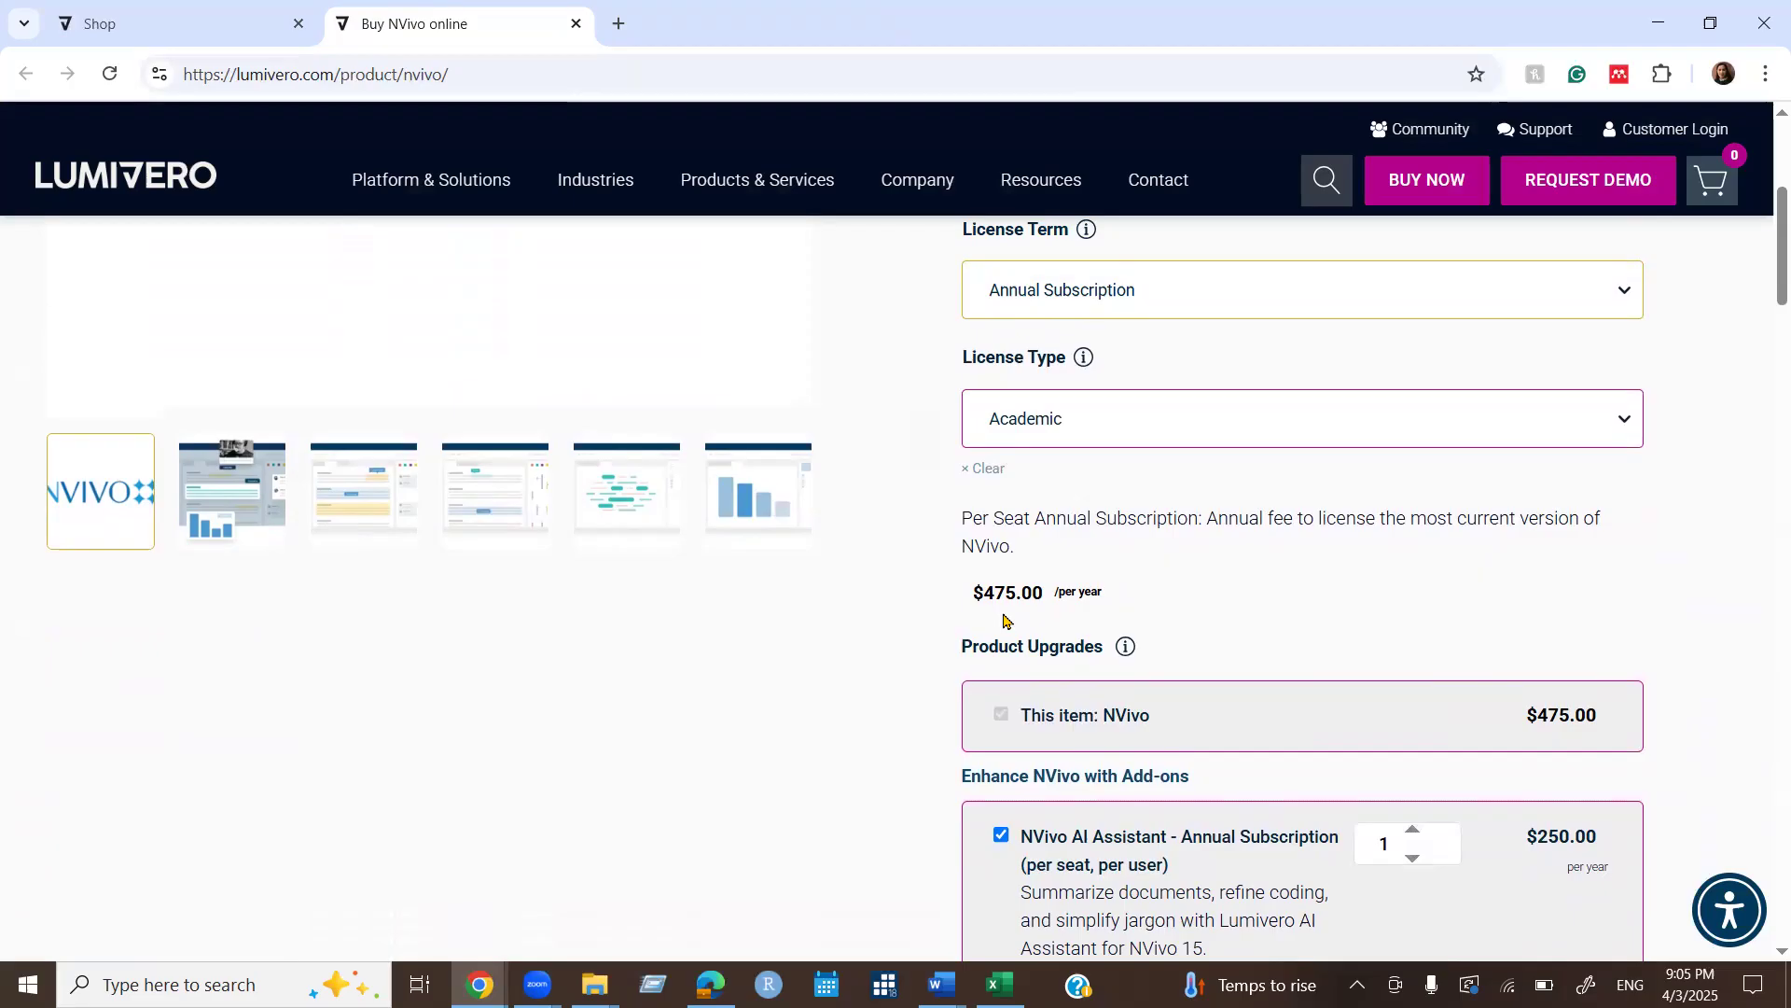
scroll(1731, 607, "down", 4)
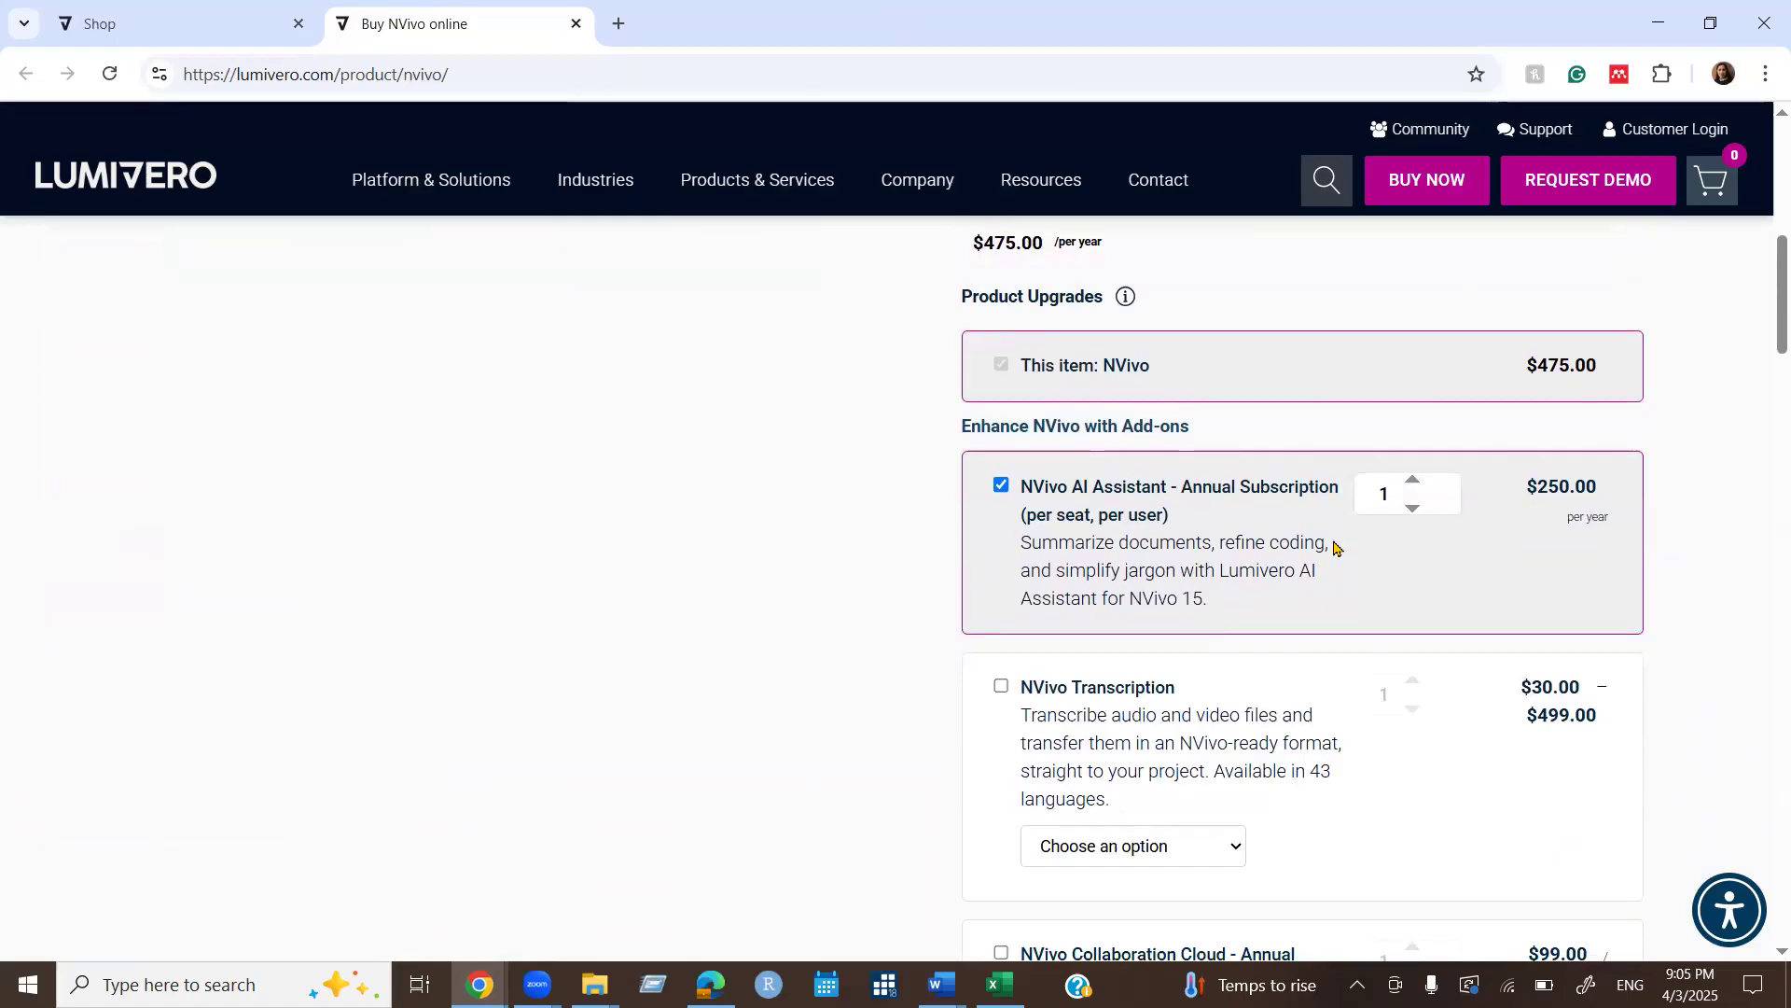
left_click(999, 487)
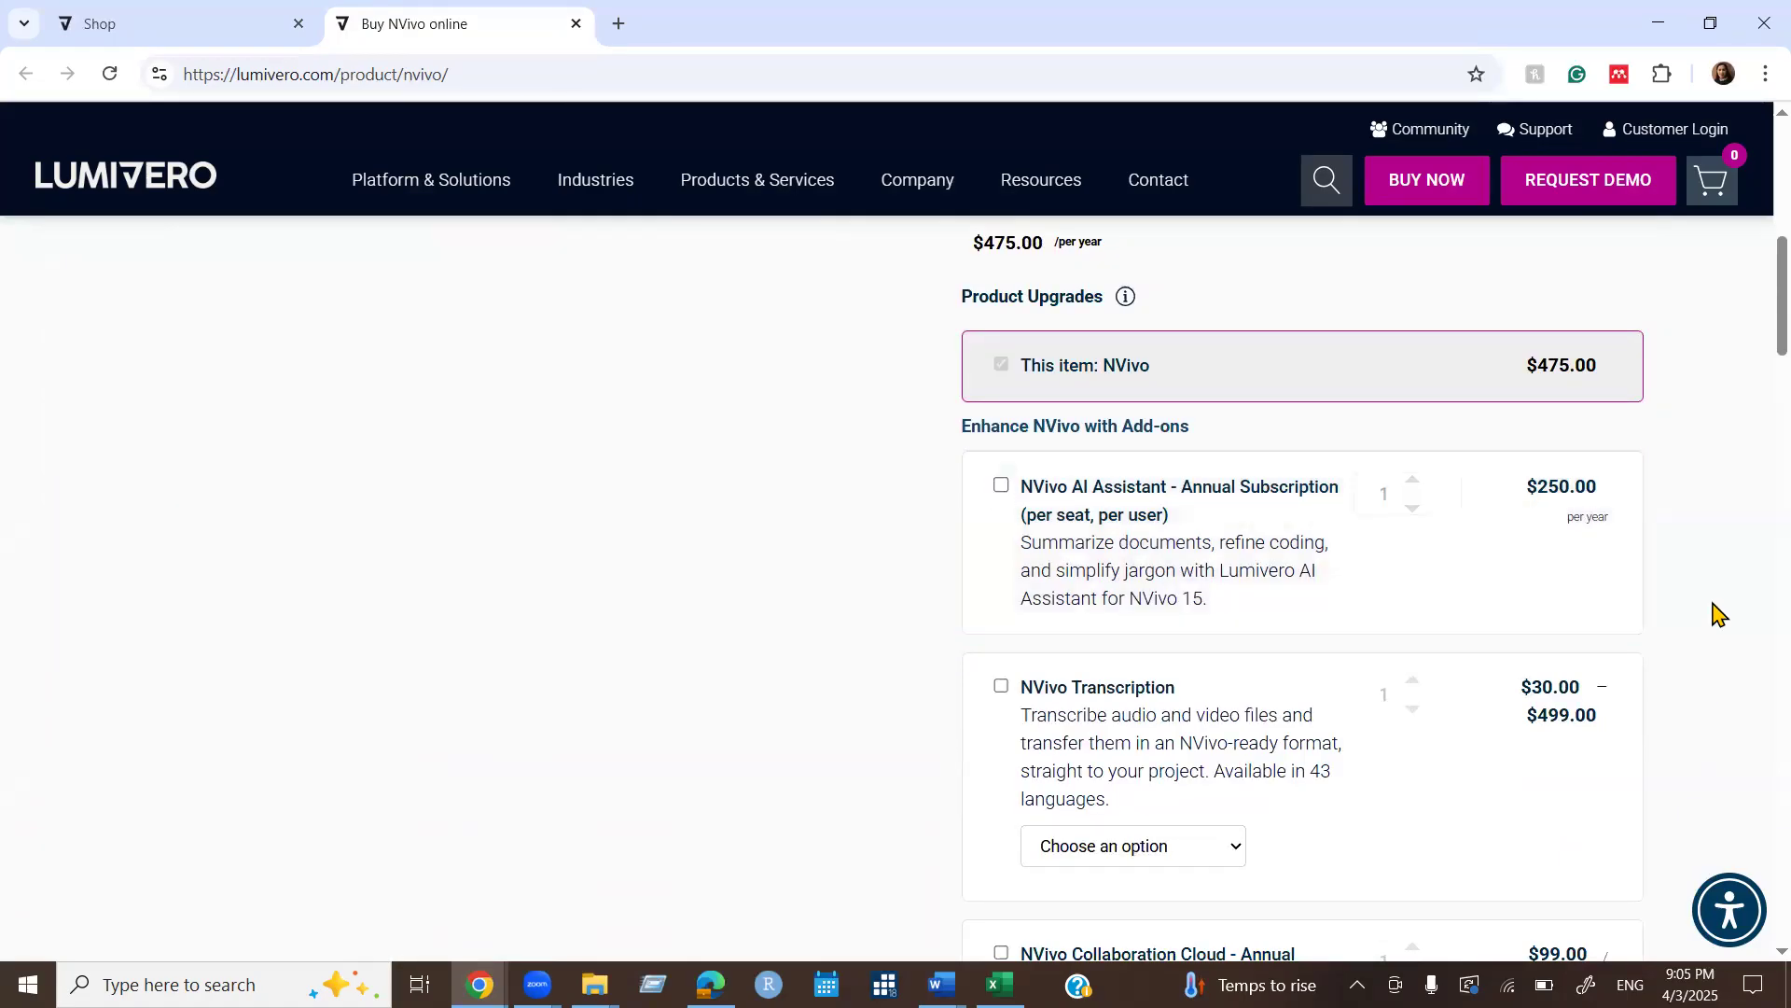
scroll(1720, 613, "down", 2)
scroll(1720, 613, "down", 3)
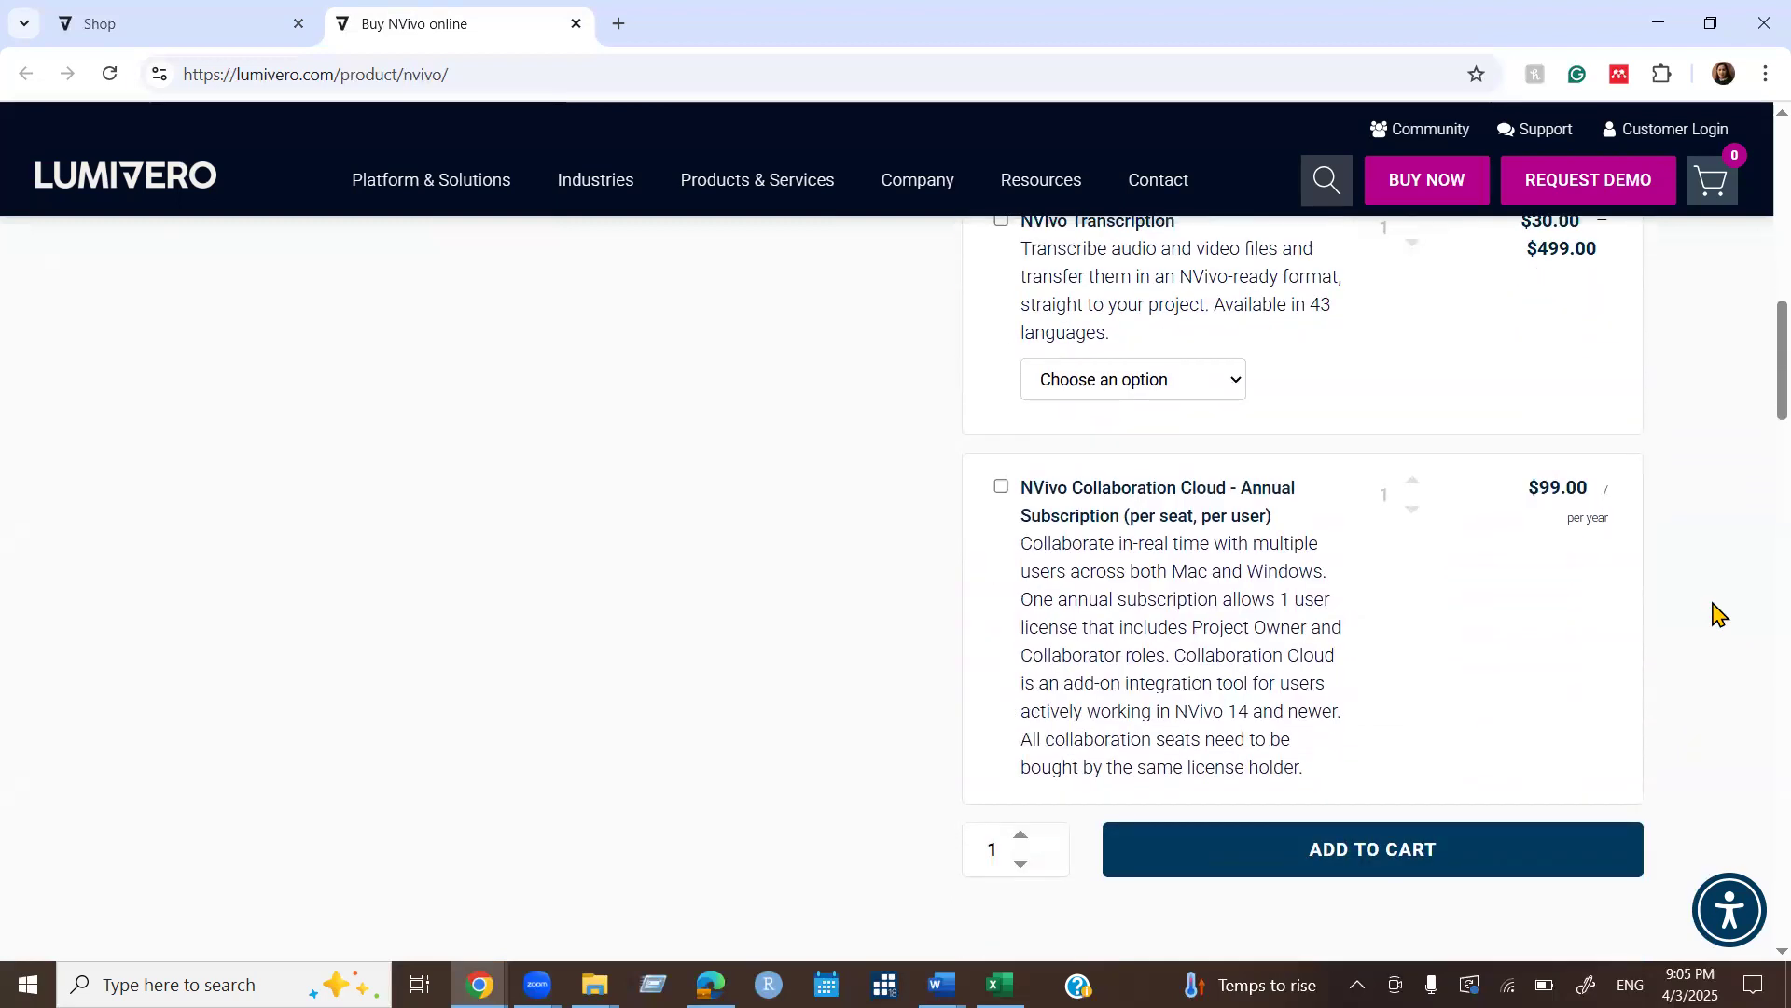
scroll(1719, 614, "down", 2)
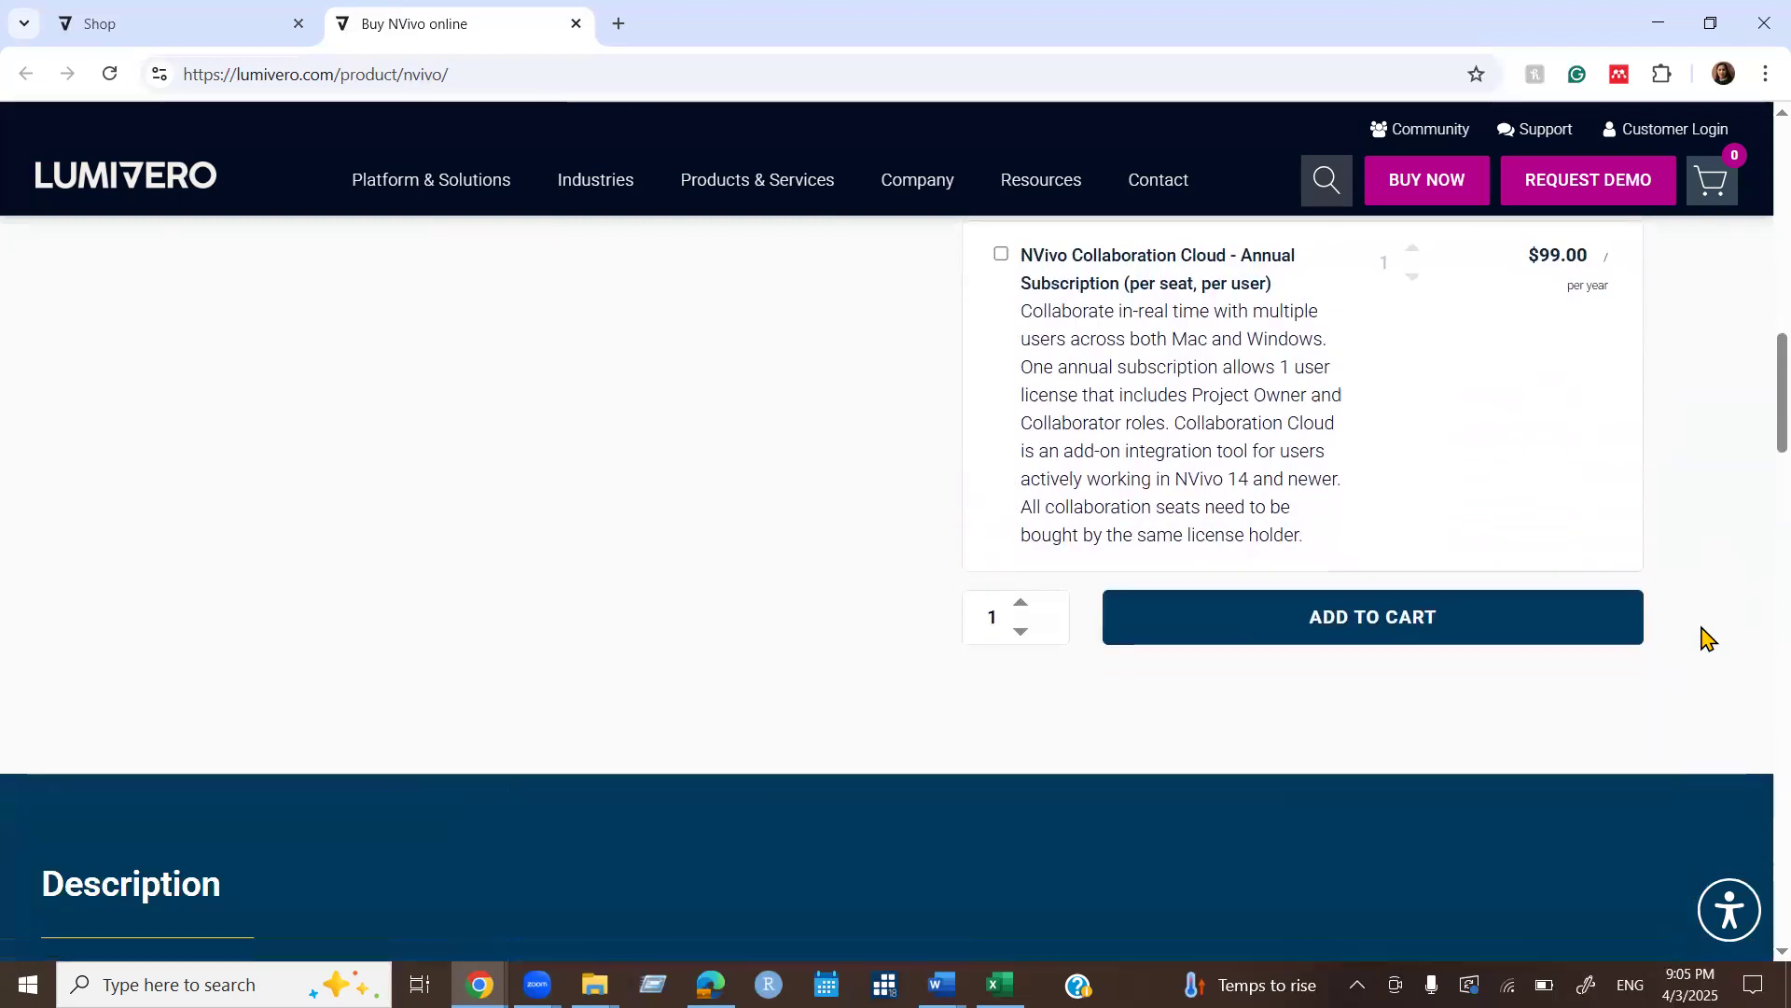
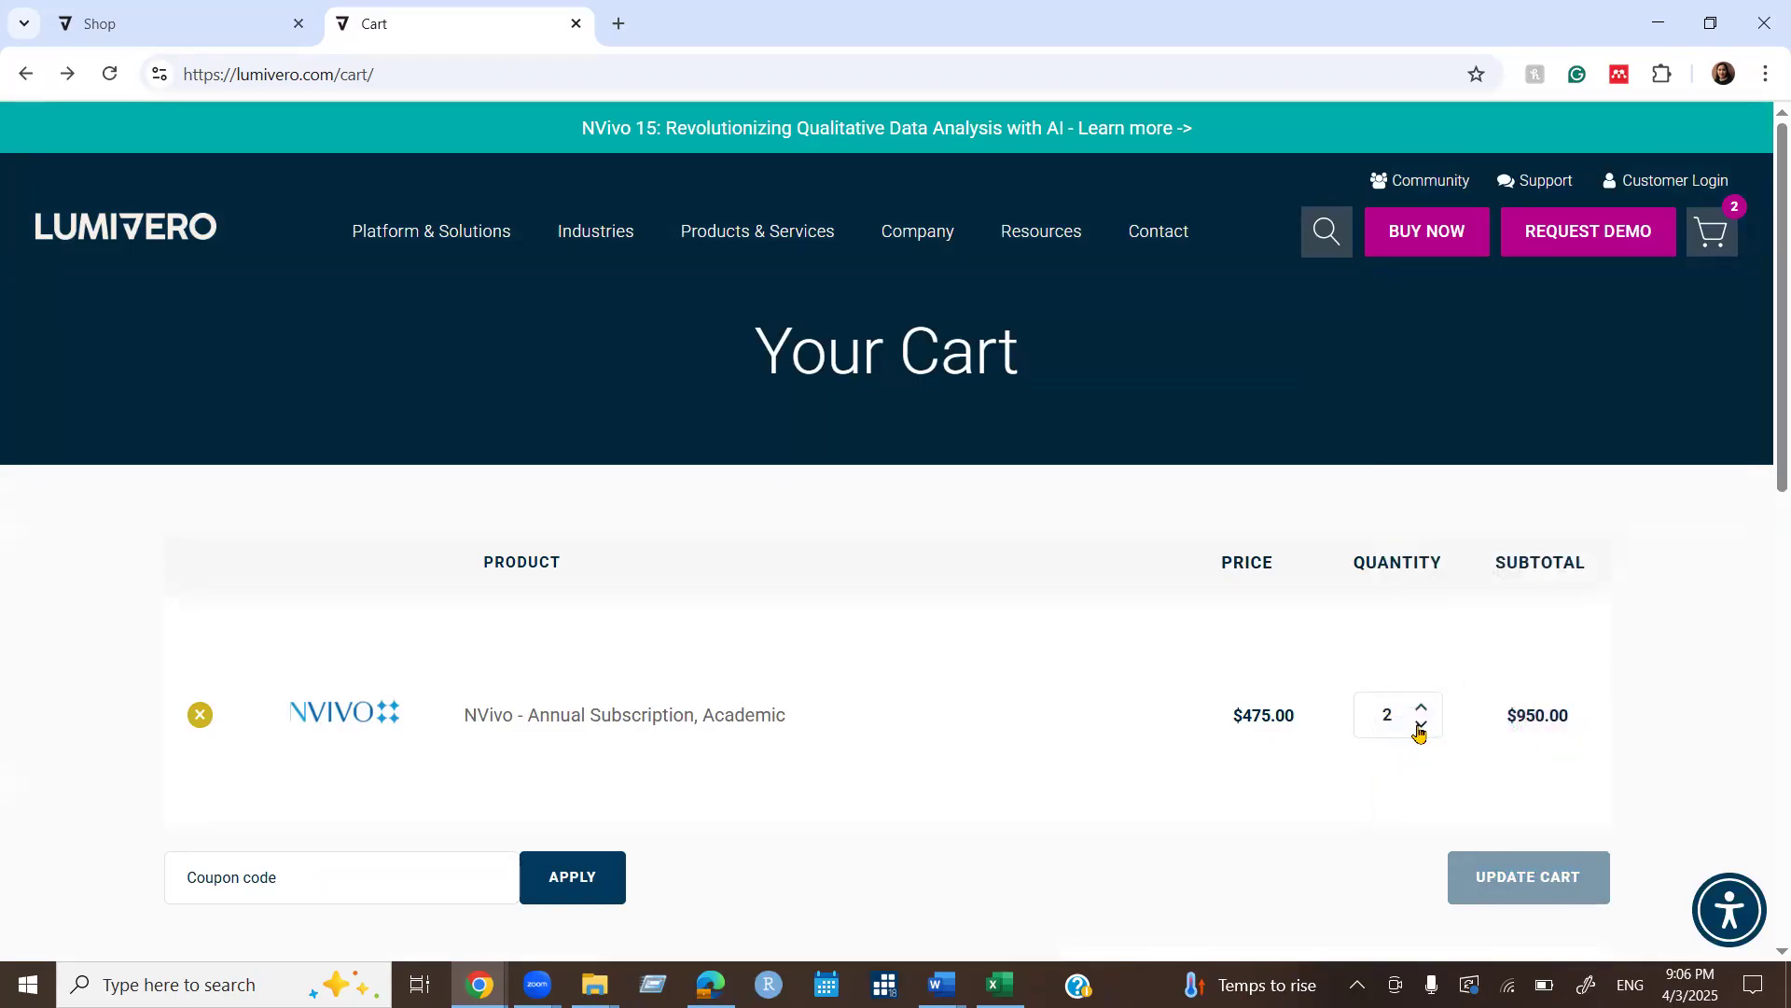
Reduce the quantity of the NVivo academic annual subscription to 1 and update the cart.
left_click(1421, 725)
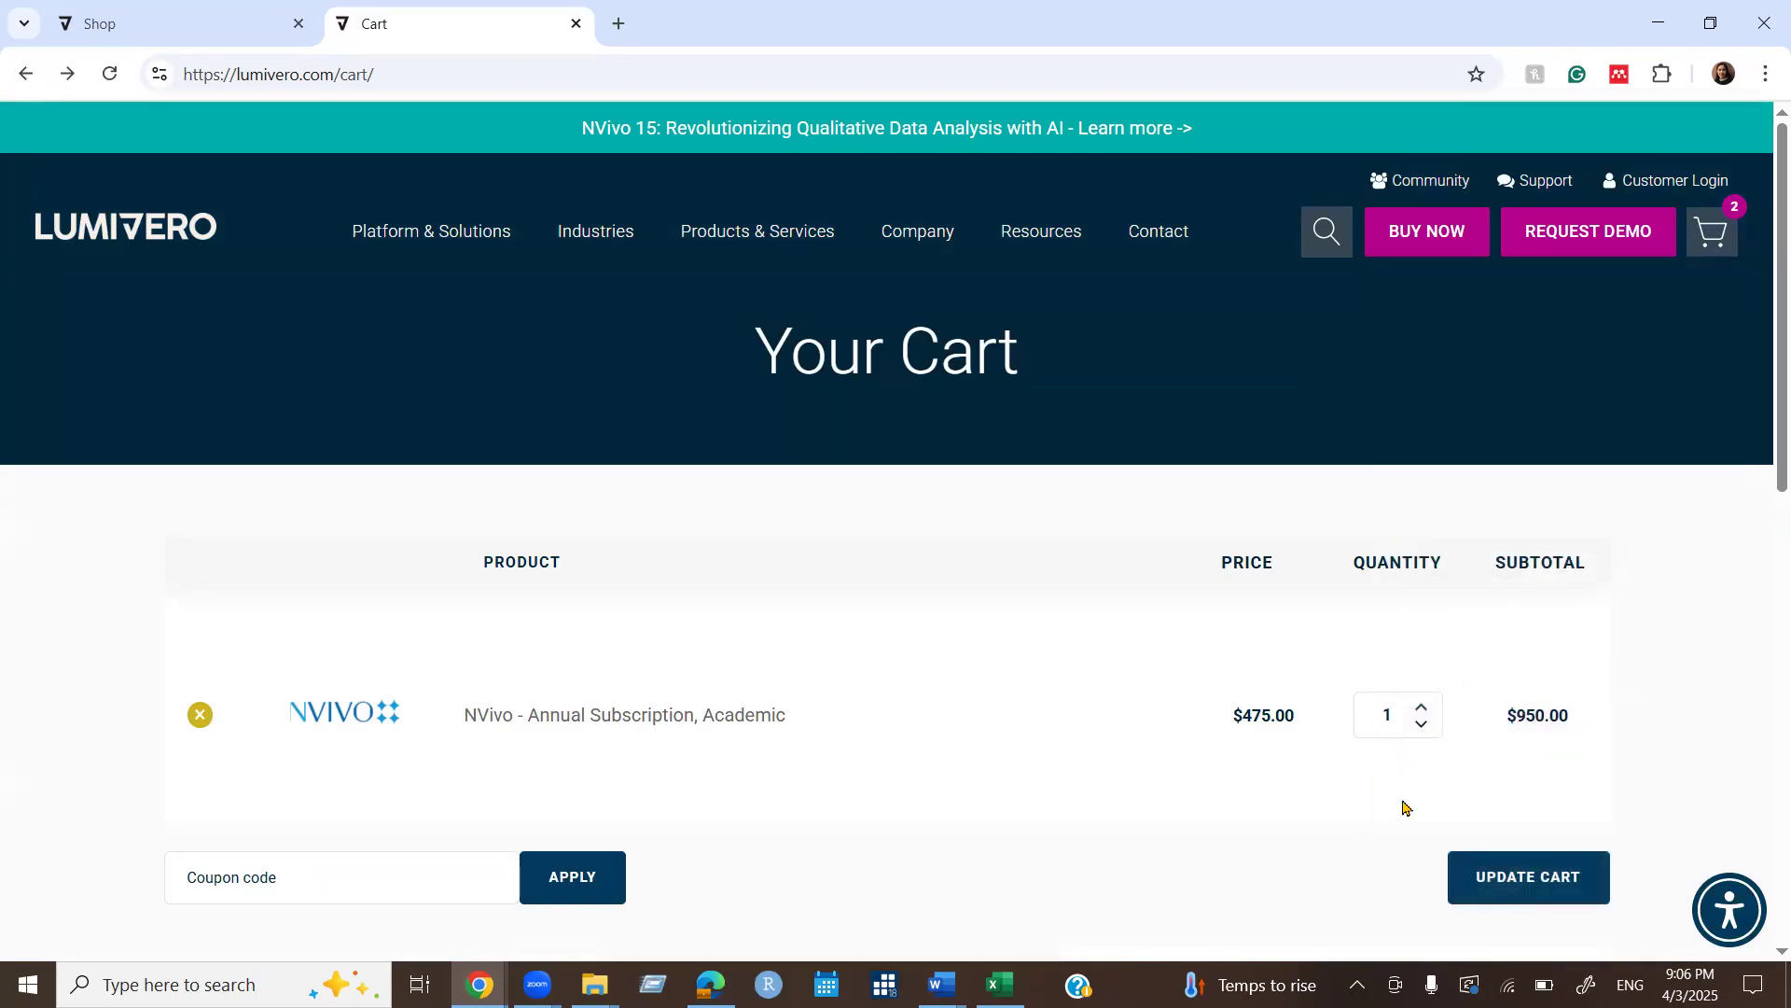
scroll(1409, 806, "down", 1)
left_click(1541, 780)
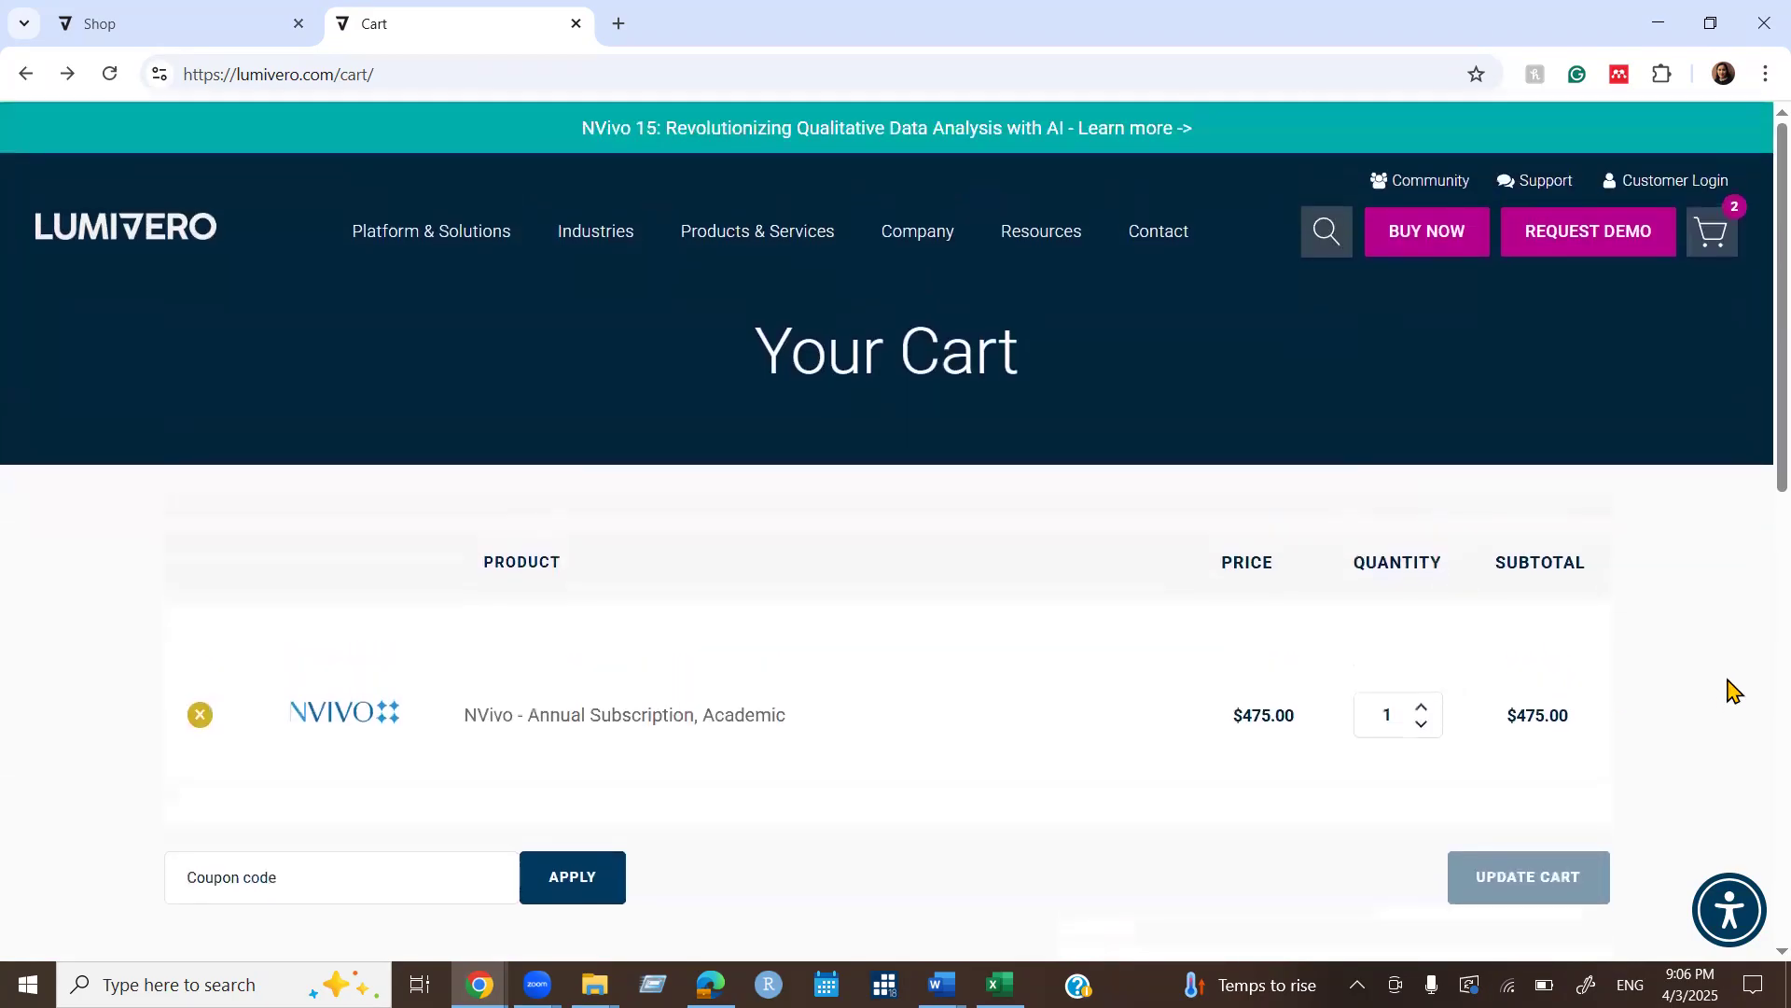
Review the coupon field and cart totals, then proceed to checkout.
scroll(1734, 691, "down", 1)
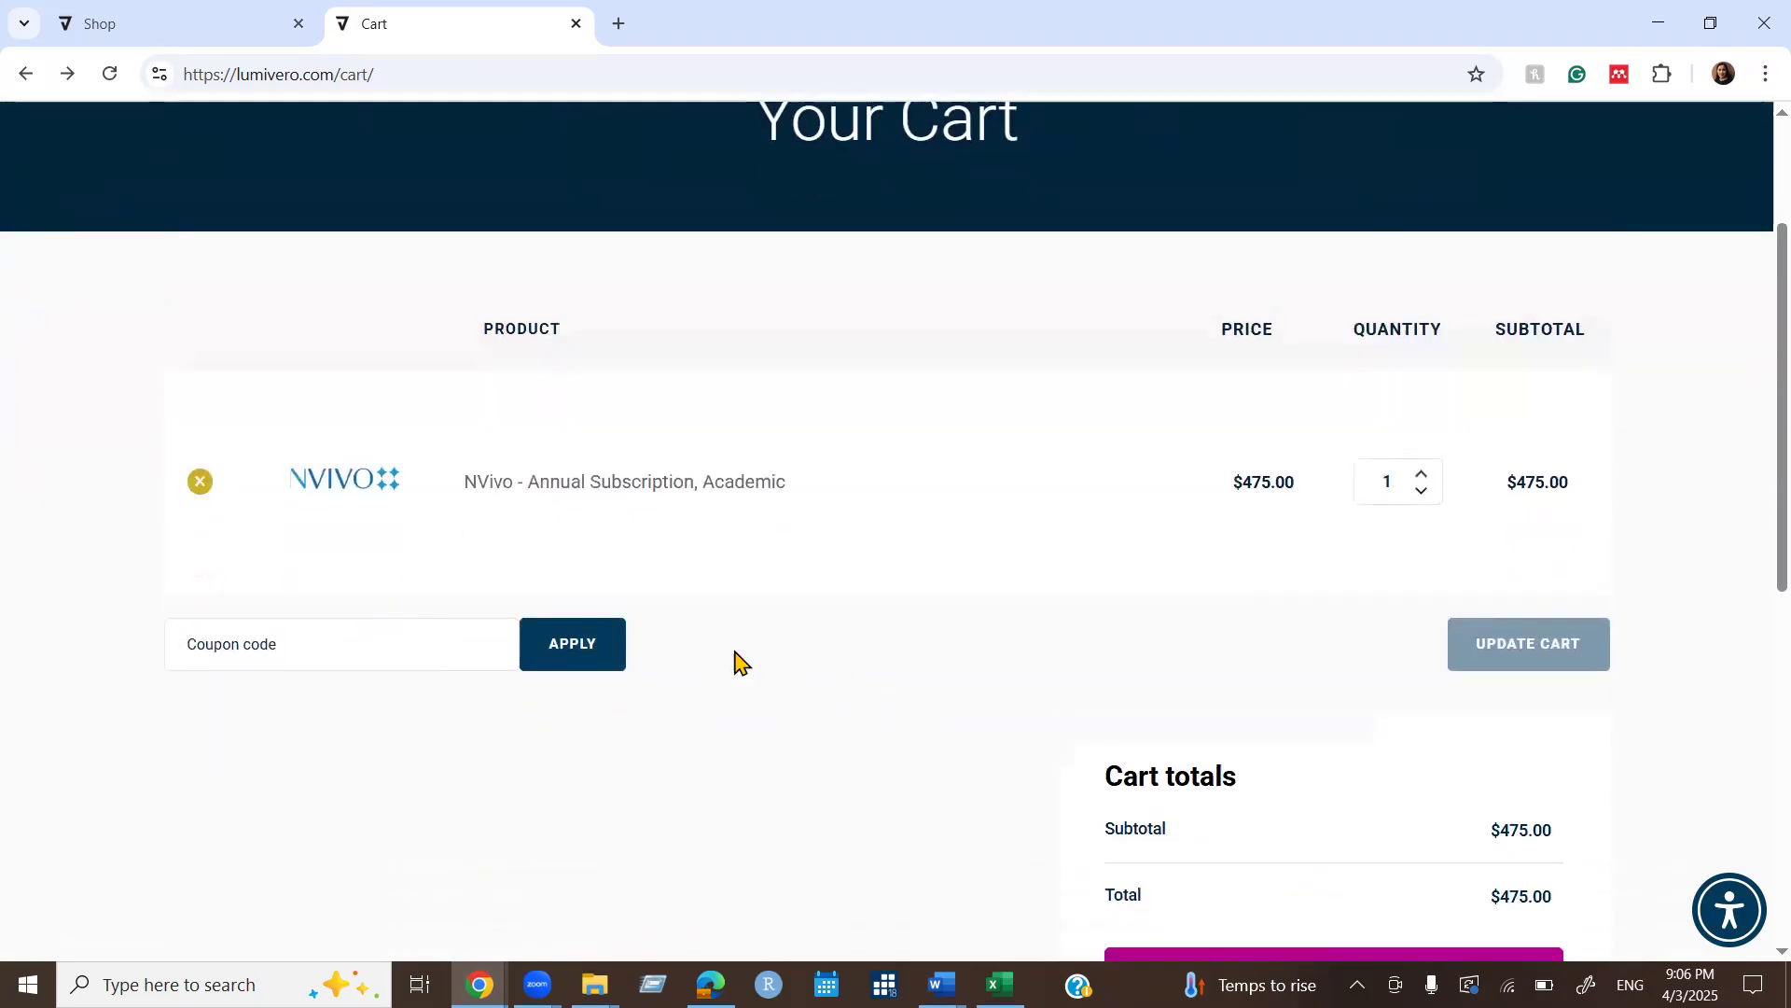
scroll(736, 663, "down", 2)
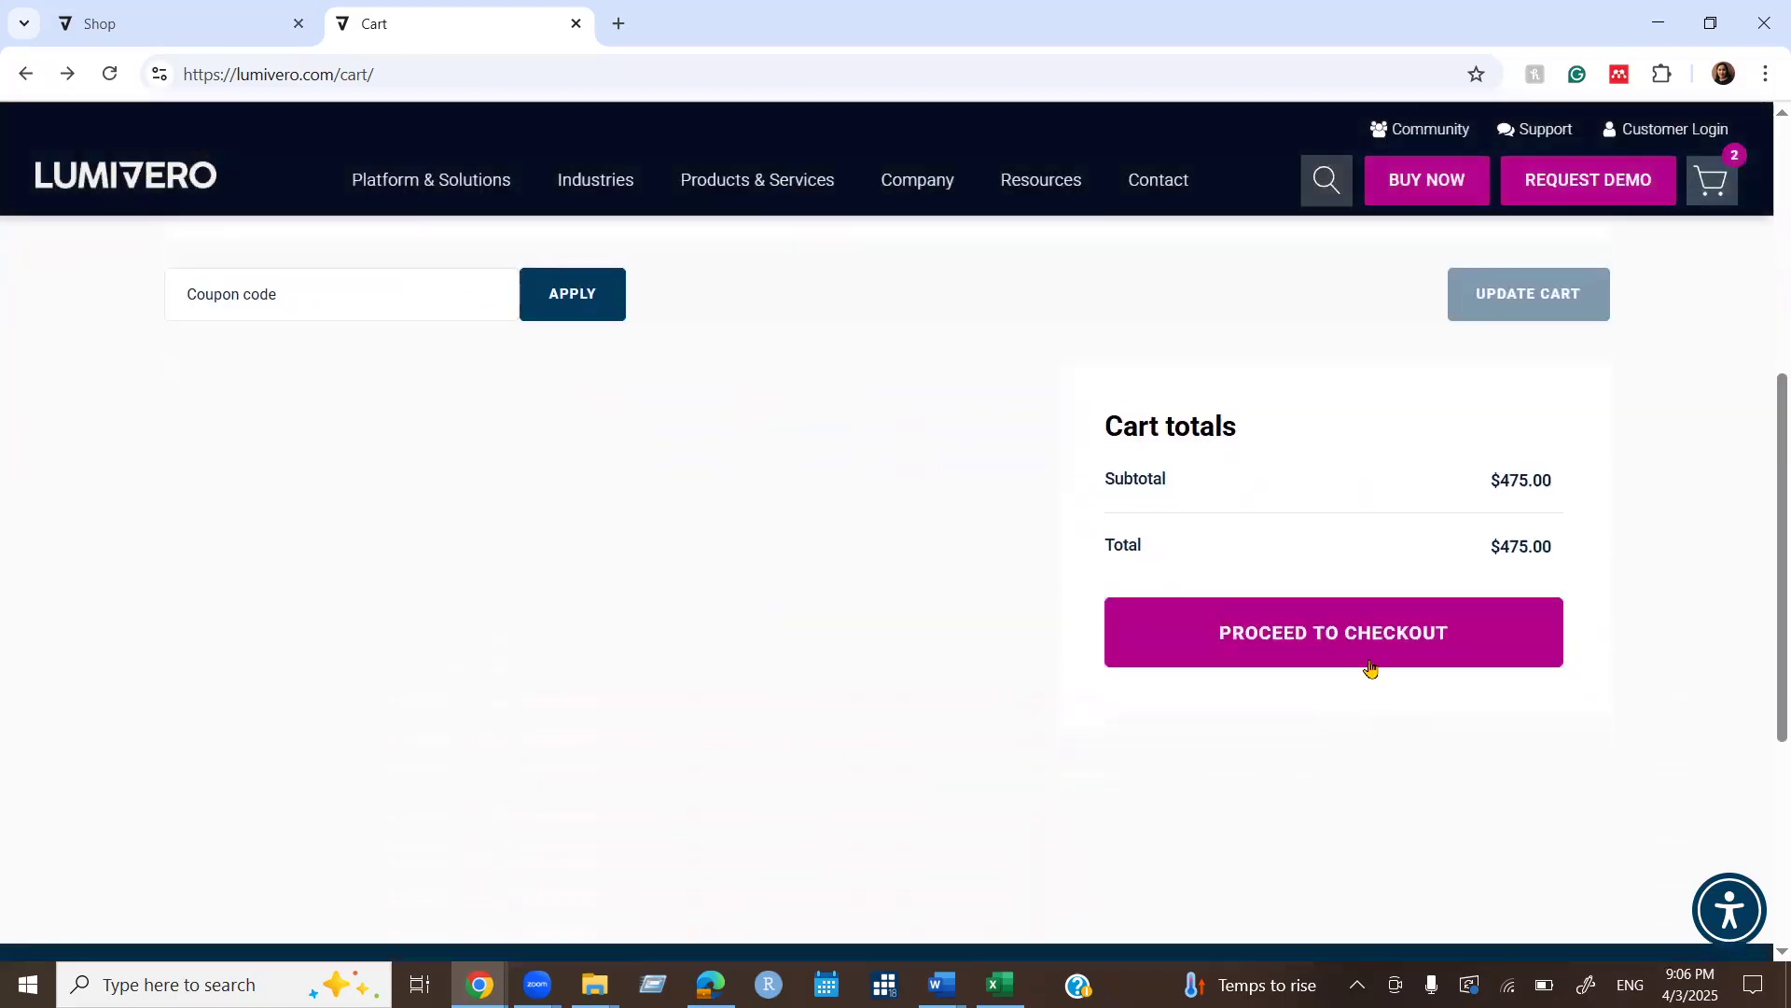
left_click(1359, 643)
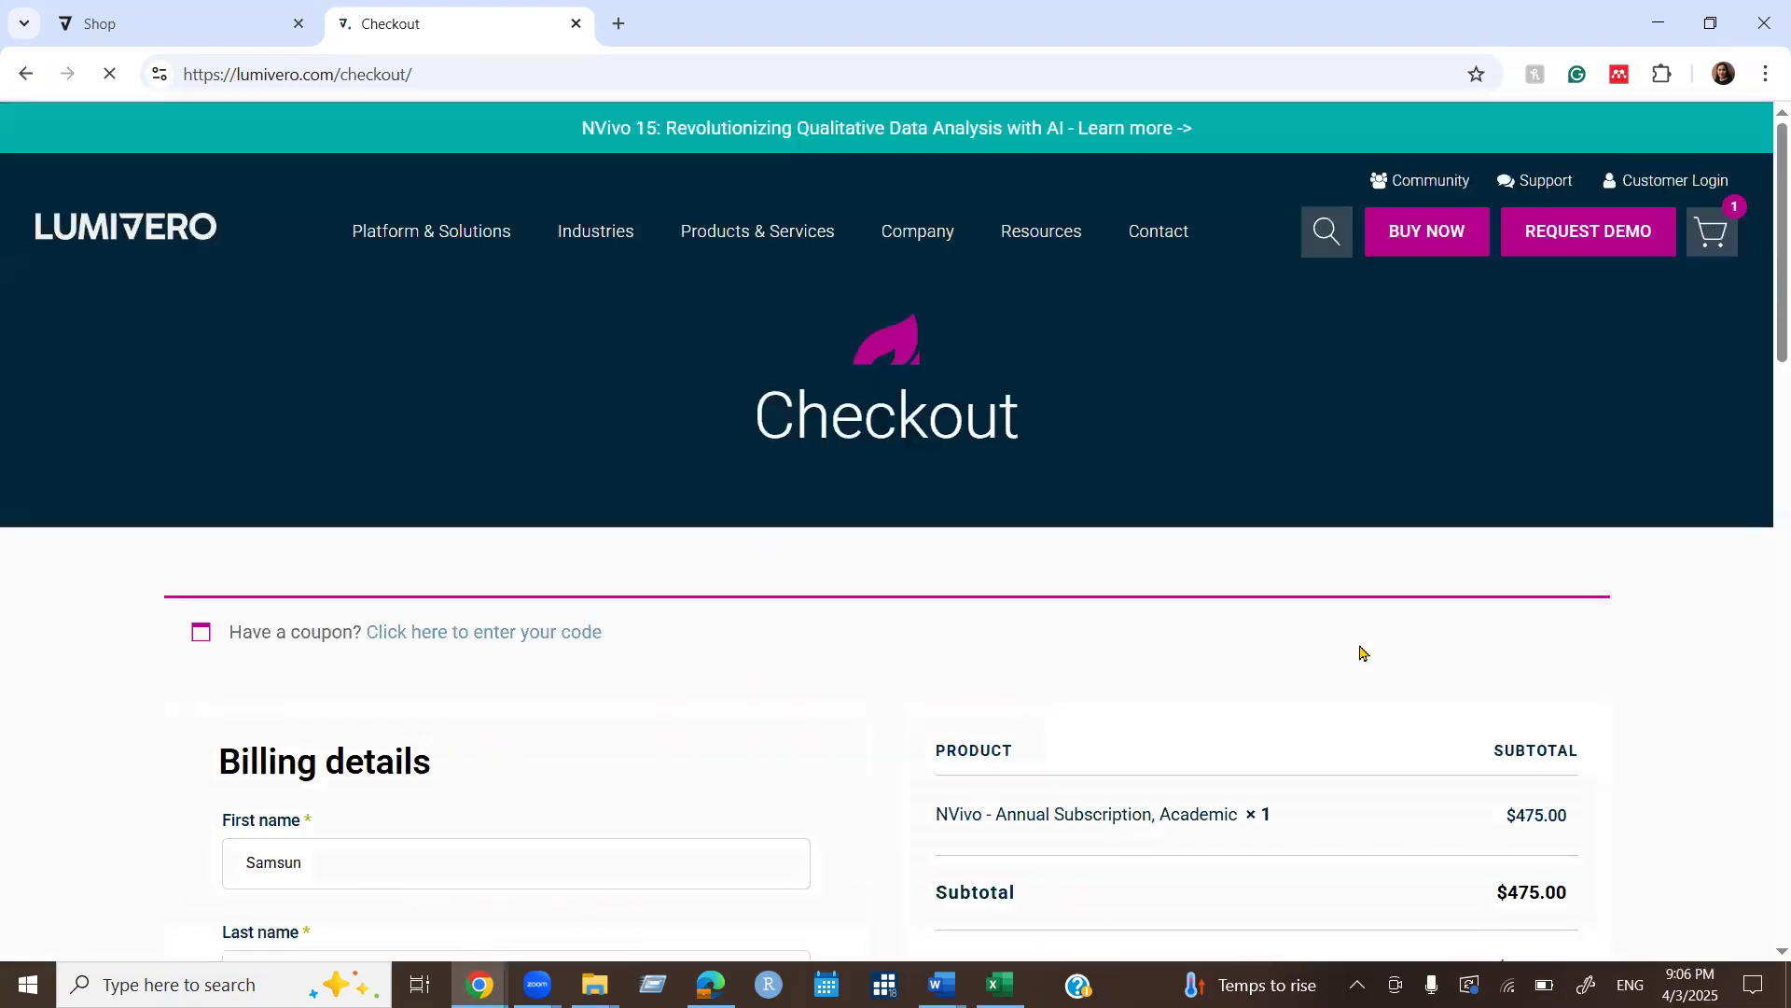
Review the order summary and the prefilled billing details on the checkout page.
scroll(1360, 654, "down", 4)
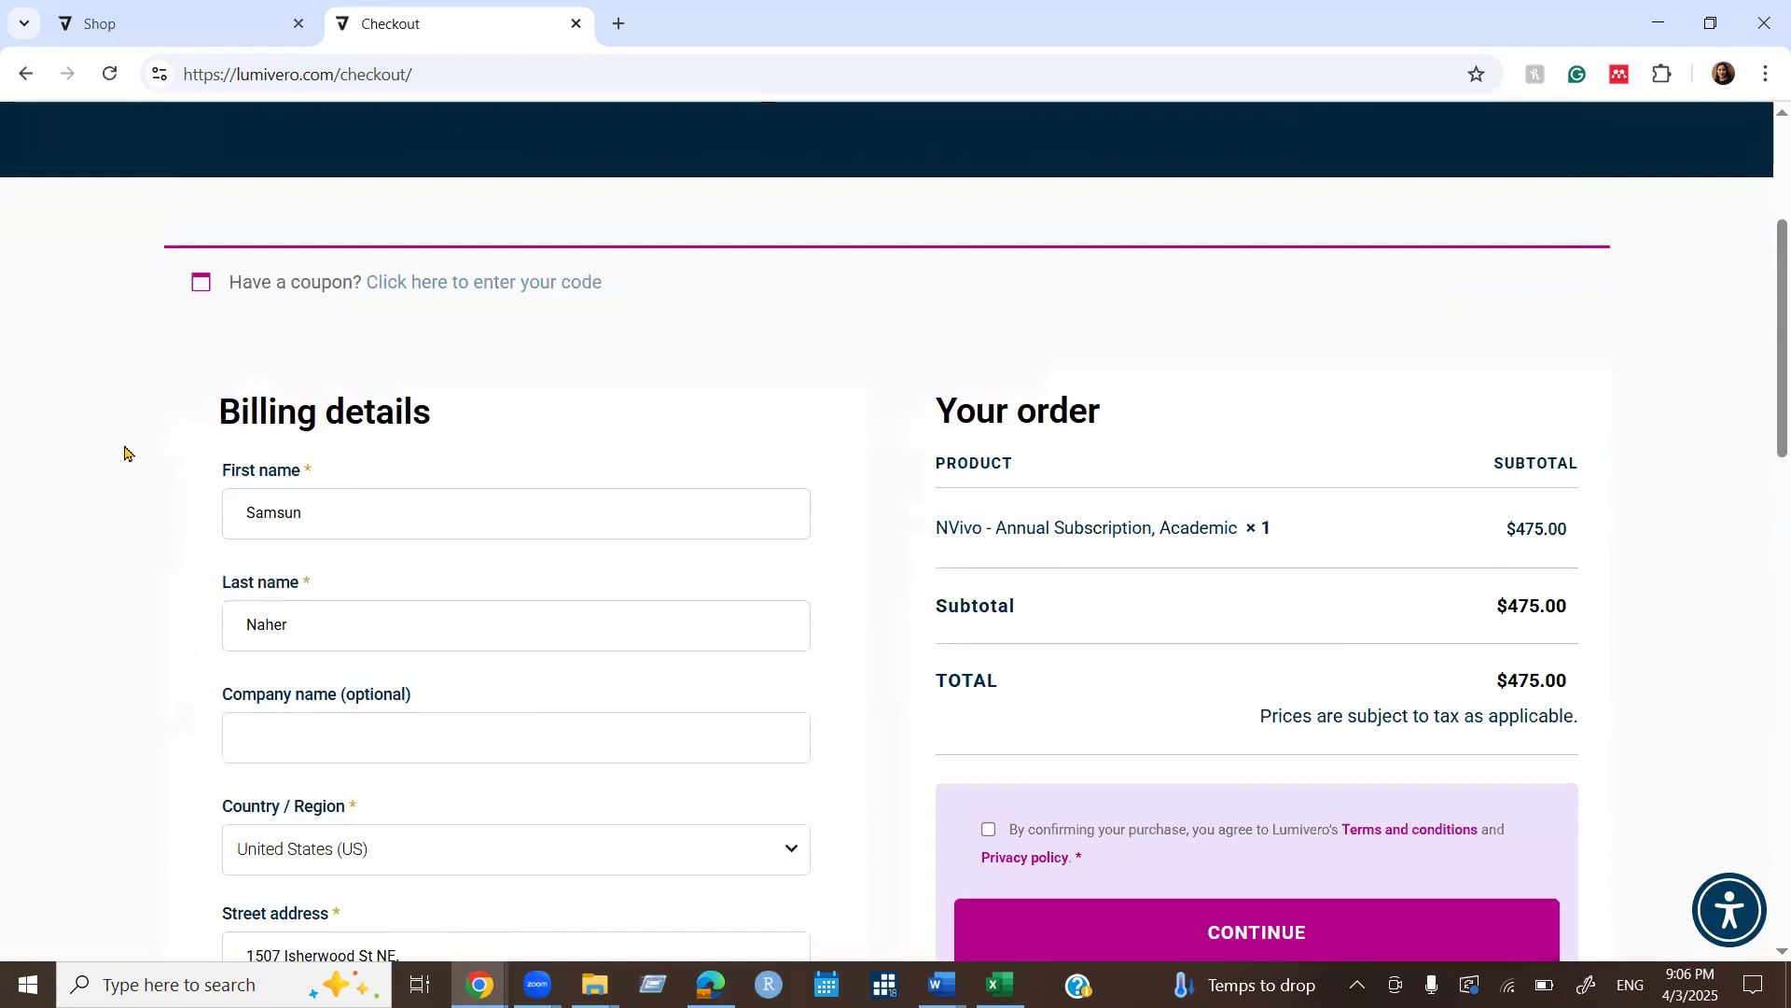
scroll(152, 496, "down", 1)
scroll(152, 496, "up", 2)
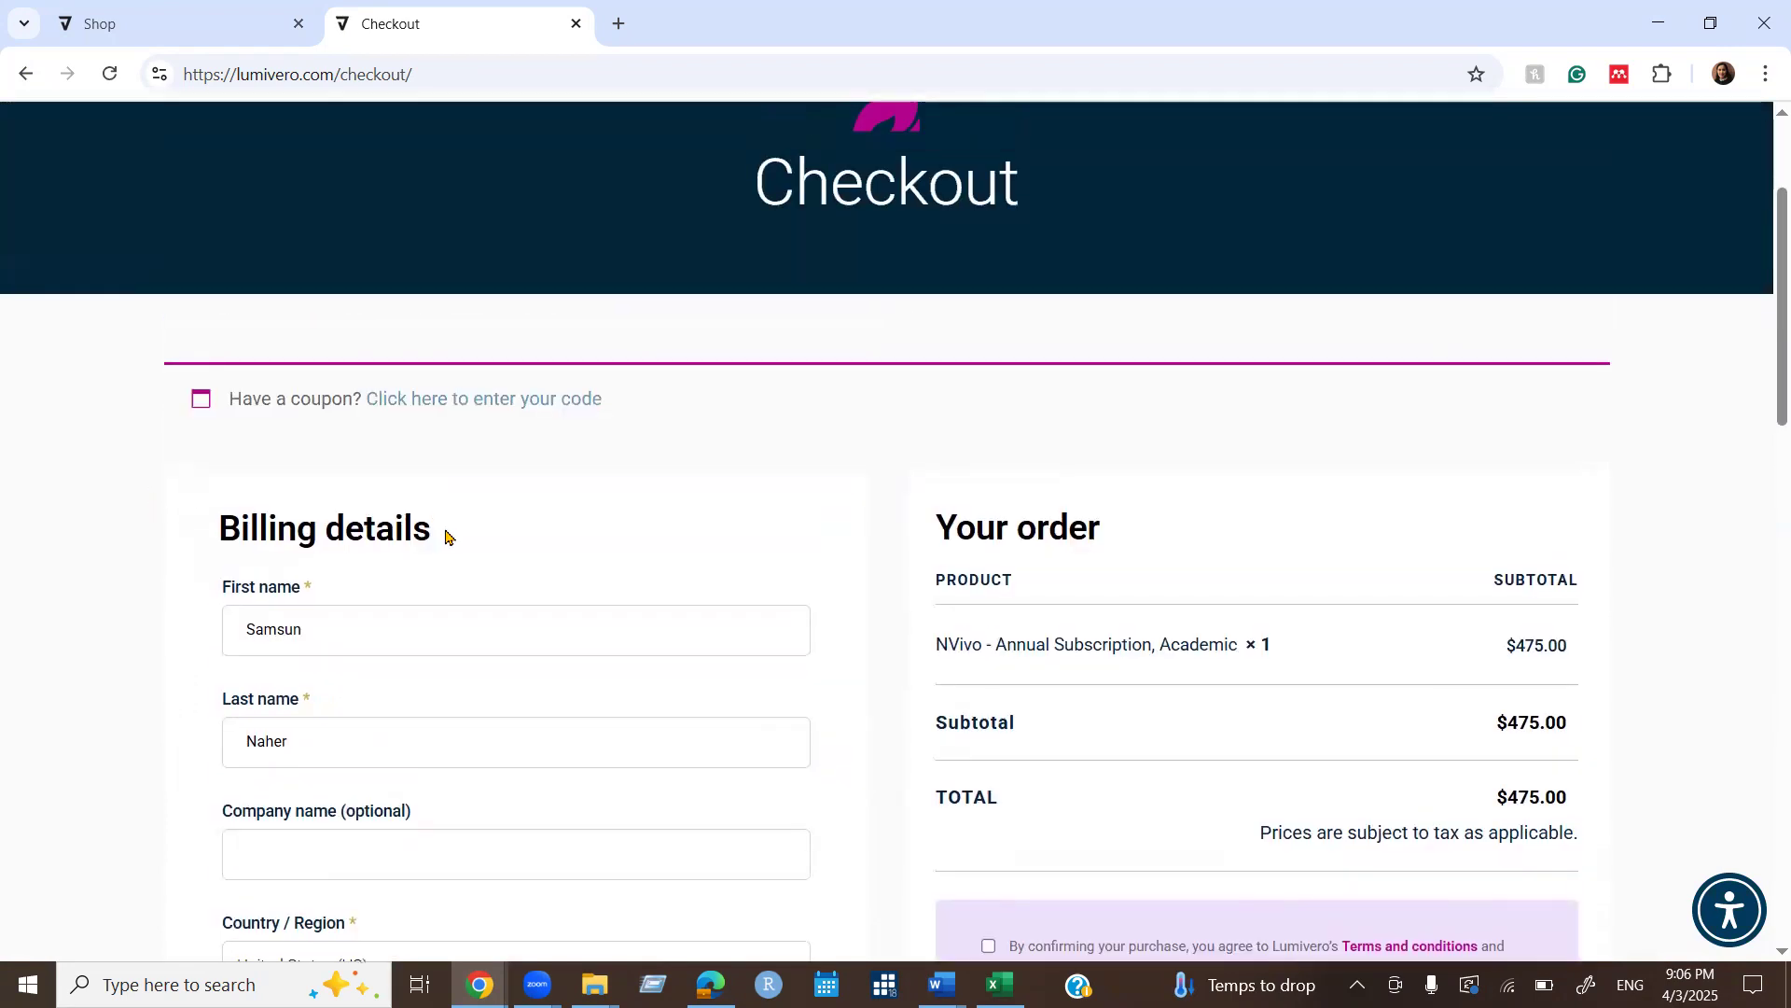
scroll(445, 537, "down", 3)
scroll(353, 506, "down", 2)
scroll(354, 505, "down", 5)
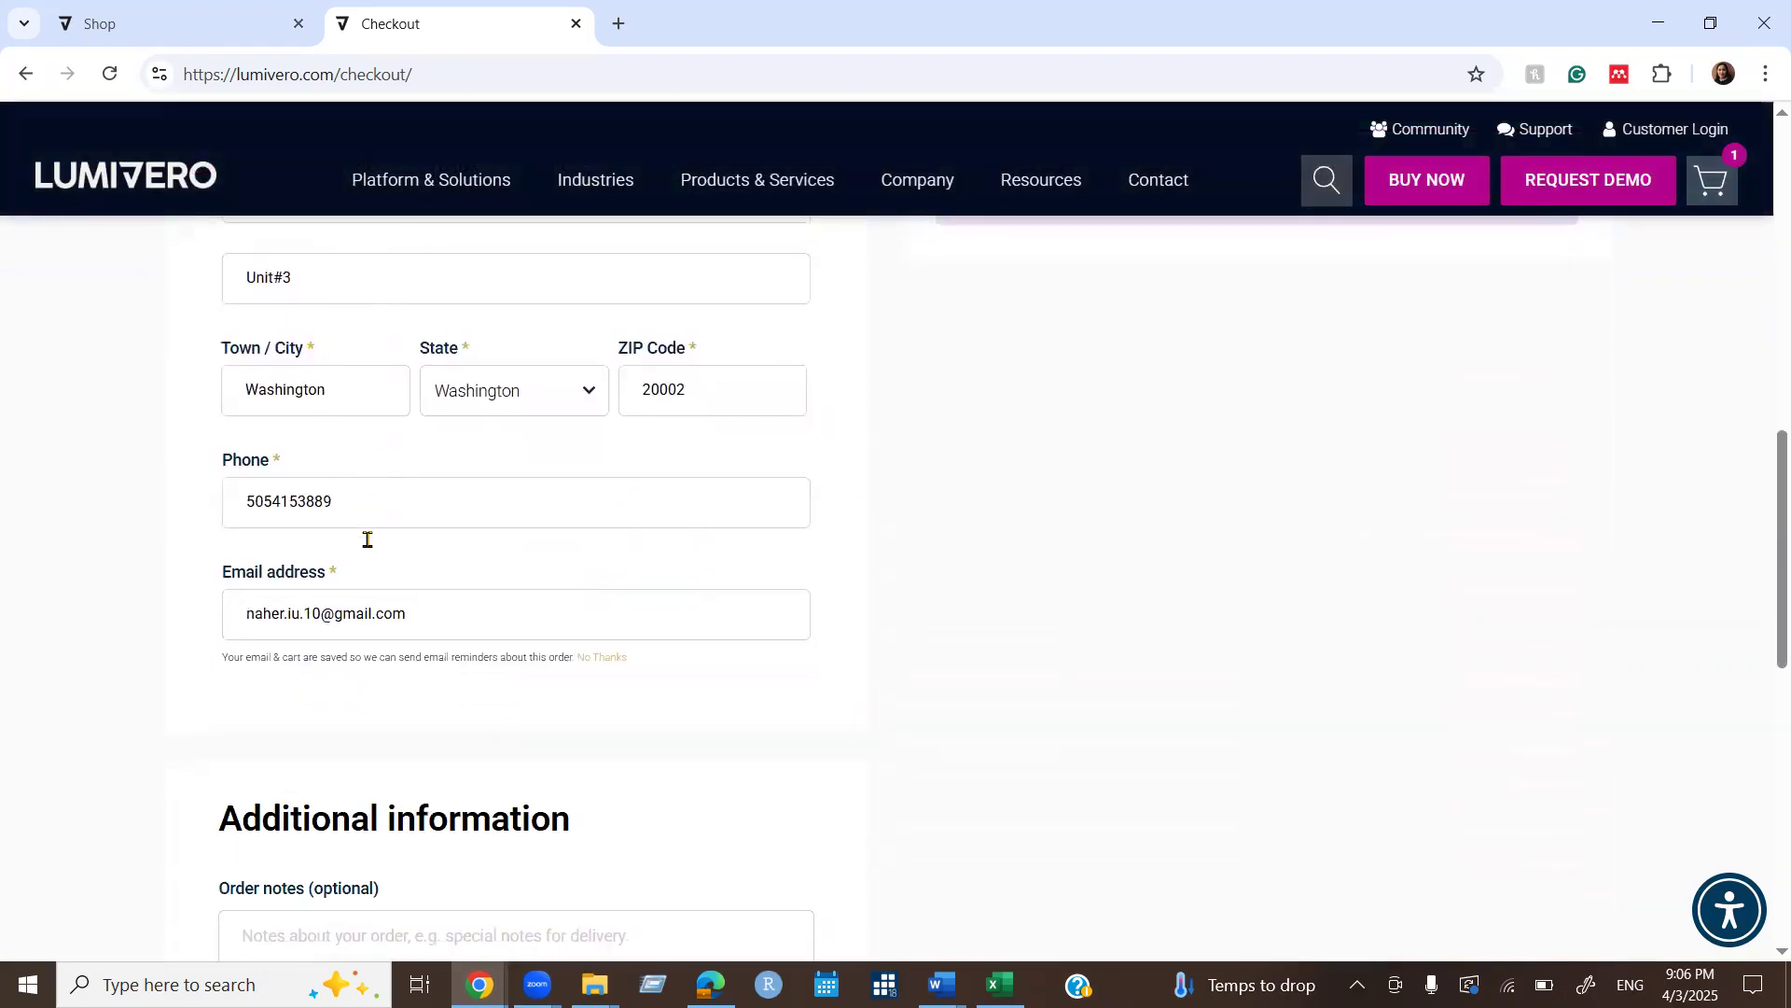
Set the Customer Type to Home in the checkout's additional information.
scroll(156, 520, "down", 4)
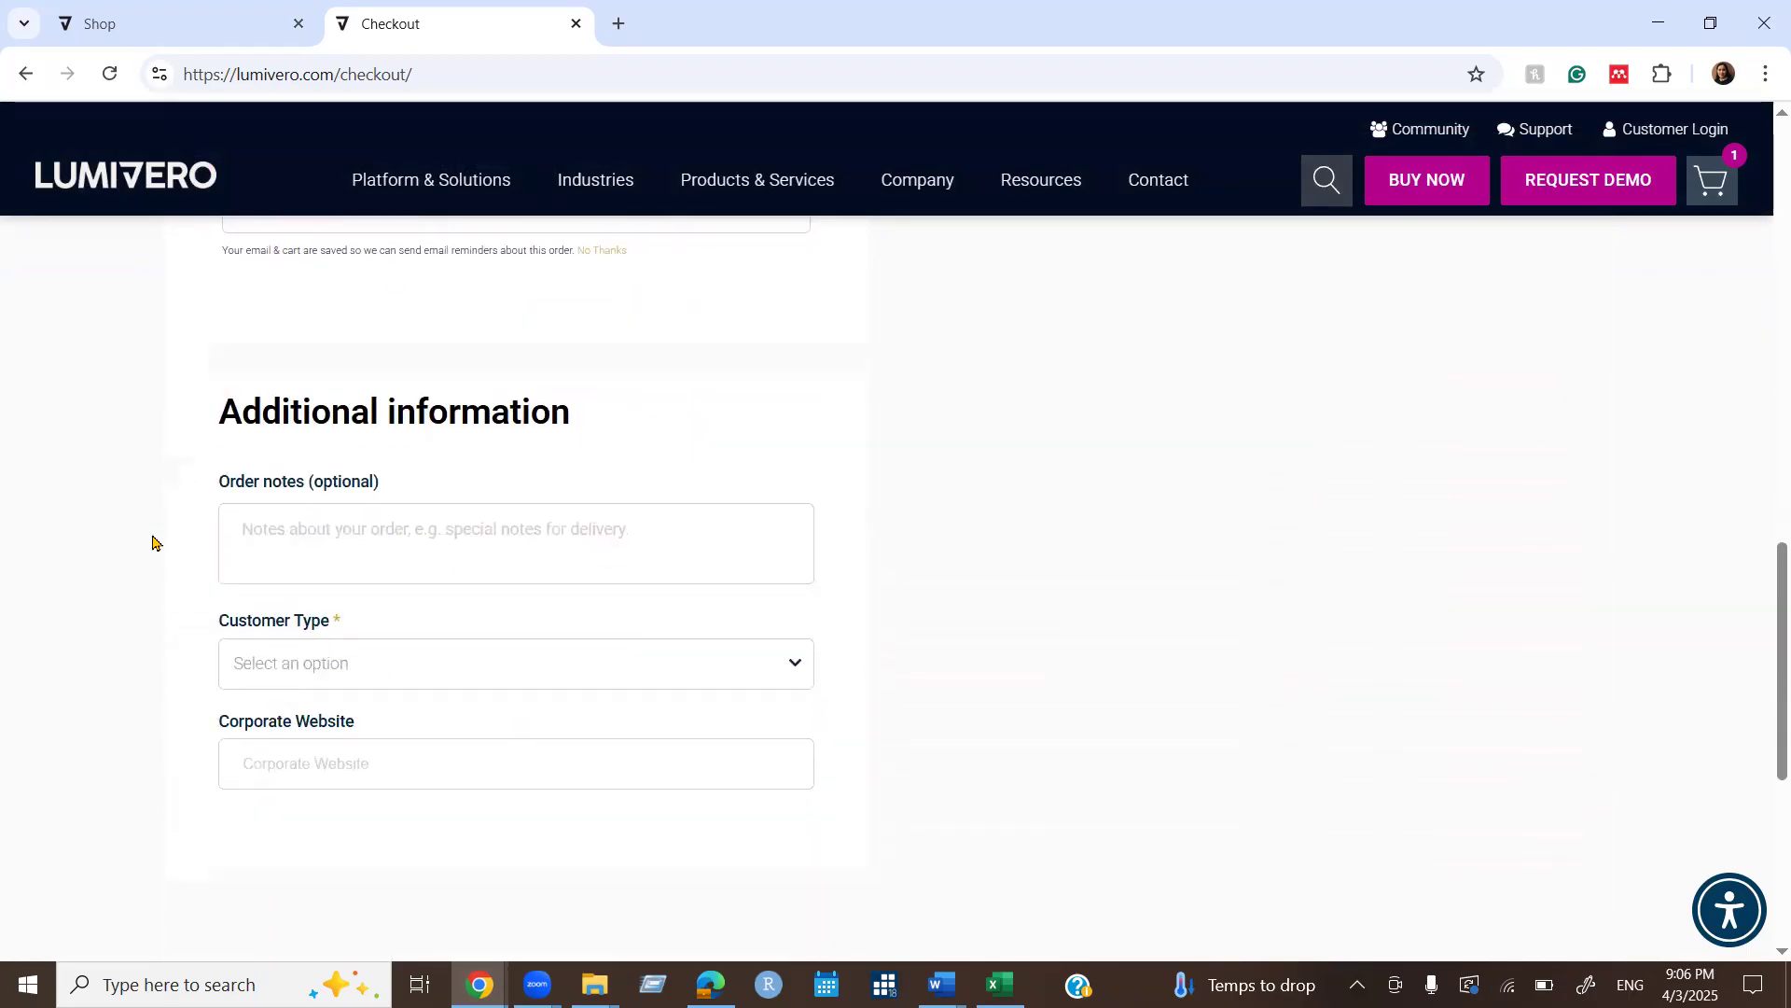
scroll(453, 586, "down", 1)
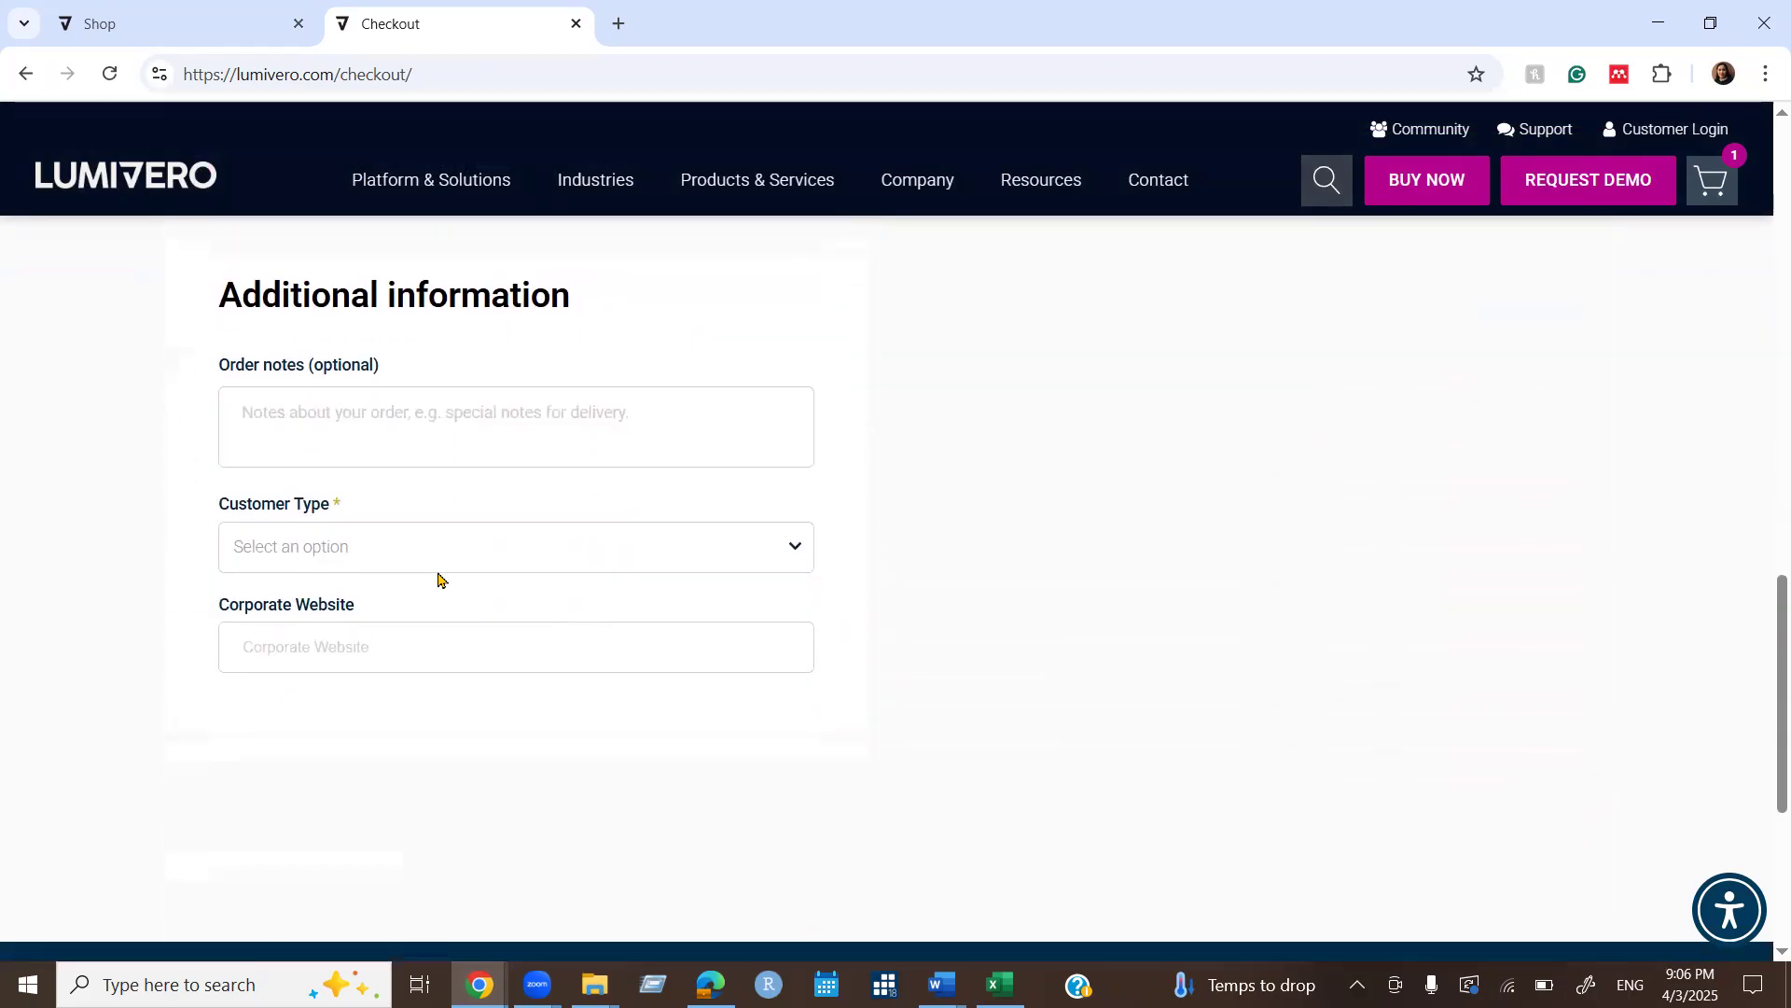
left_click(383, 558)
left_click(255, 589)
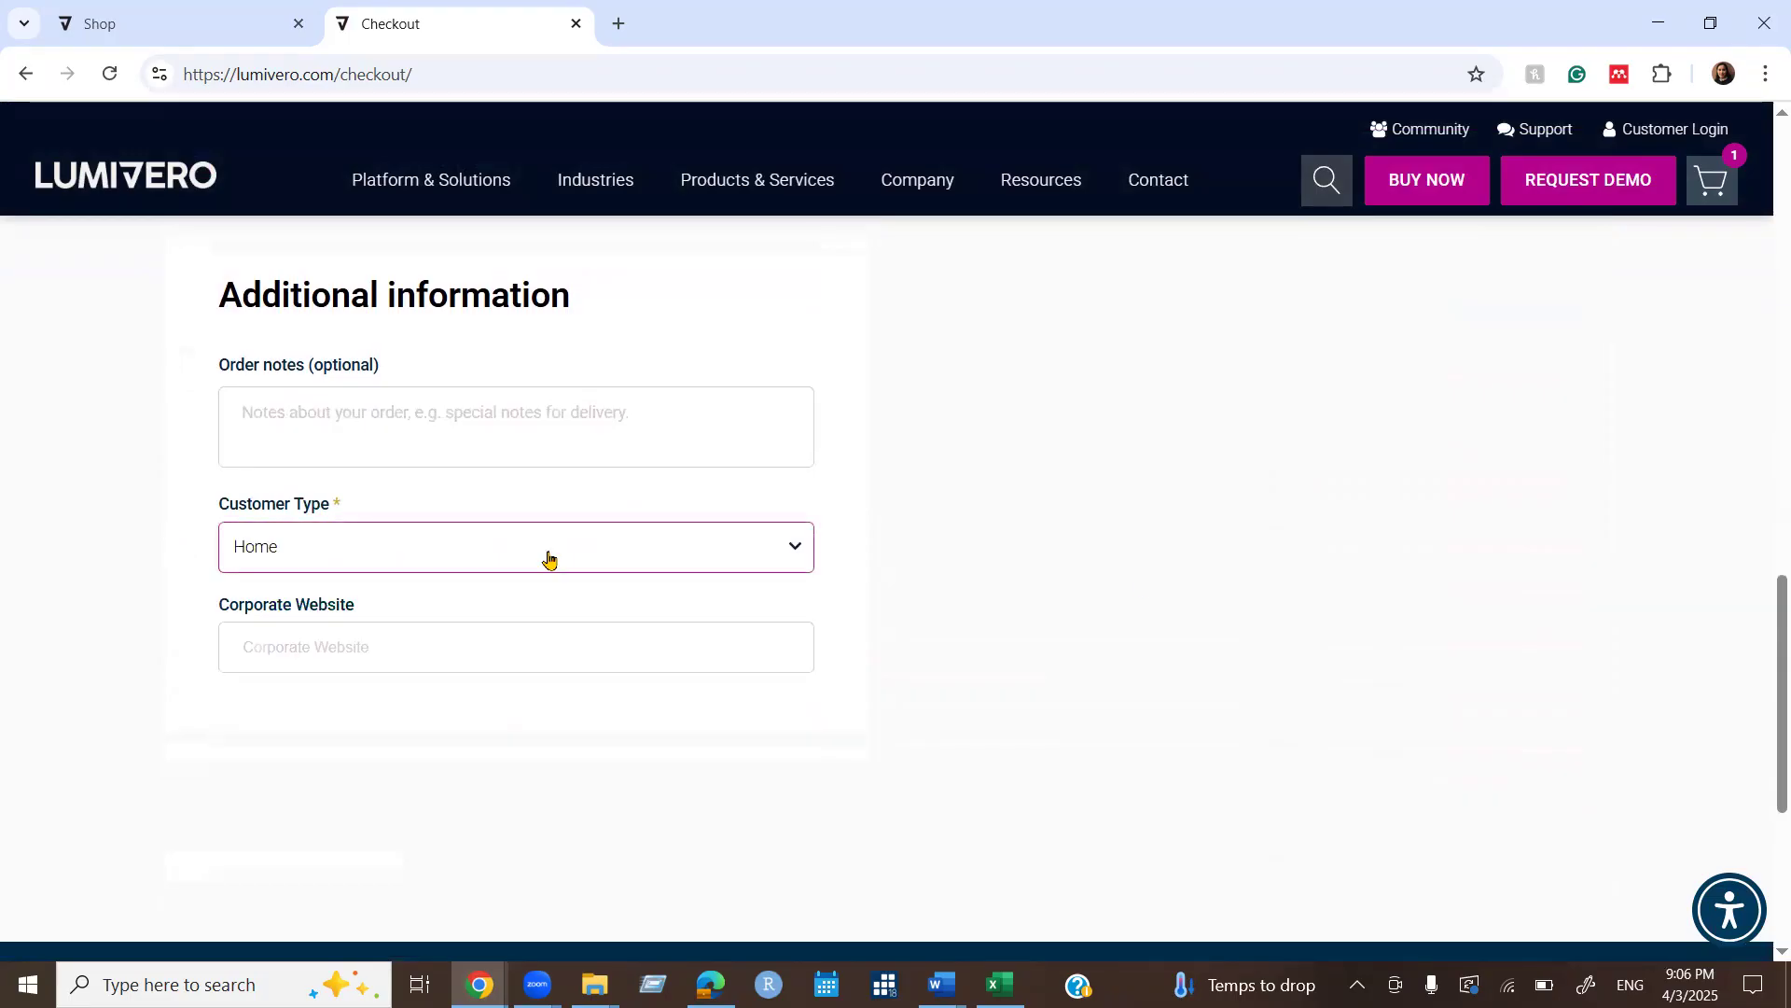
left_click(1066, 546)
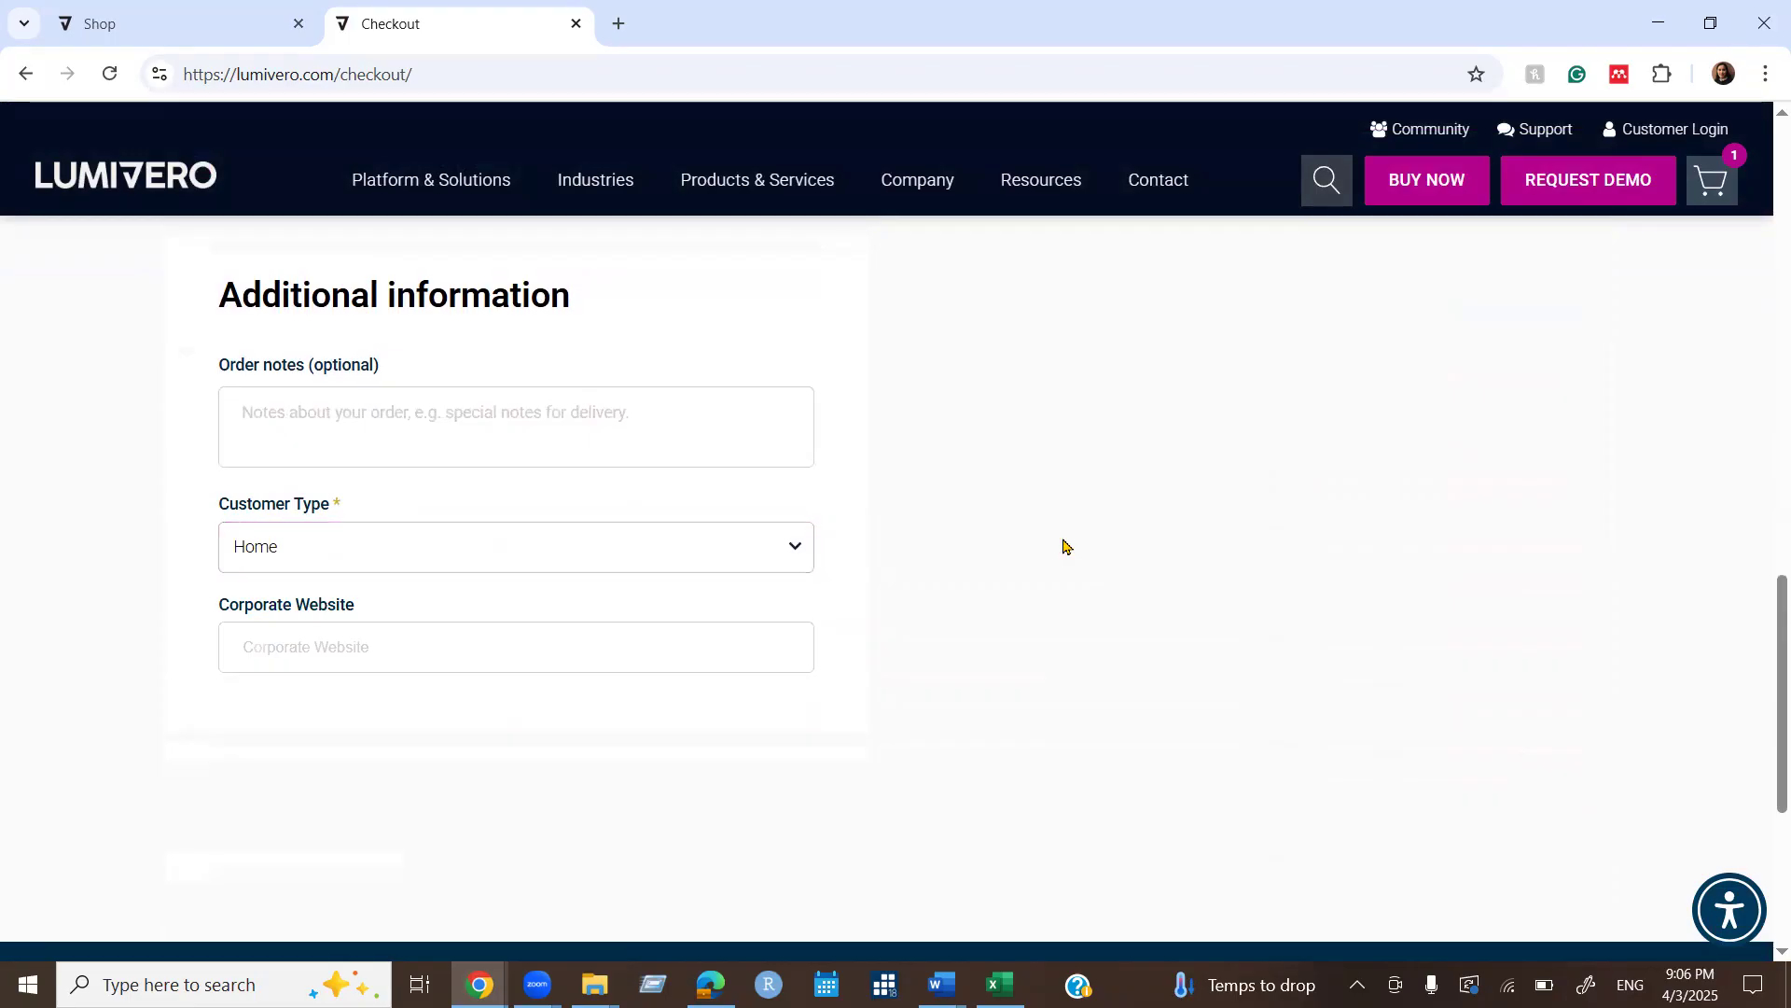
Examine the Customer Type choices and recheck the billing details and order summary on the checkout page.
left_click(427, 559)
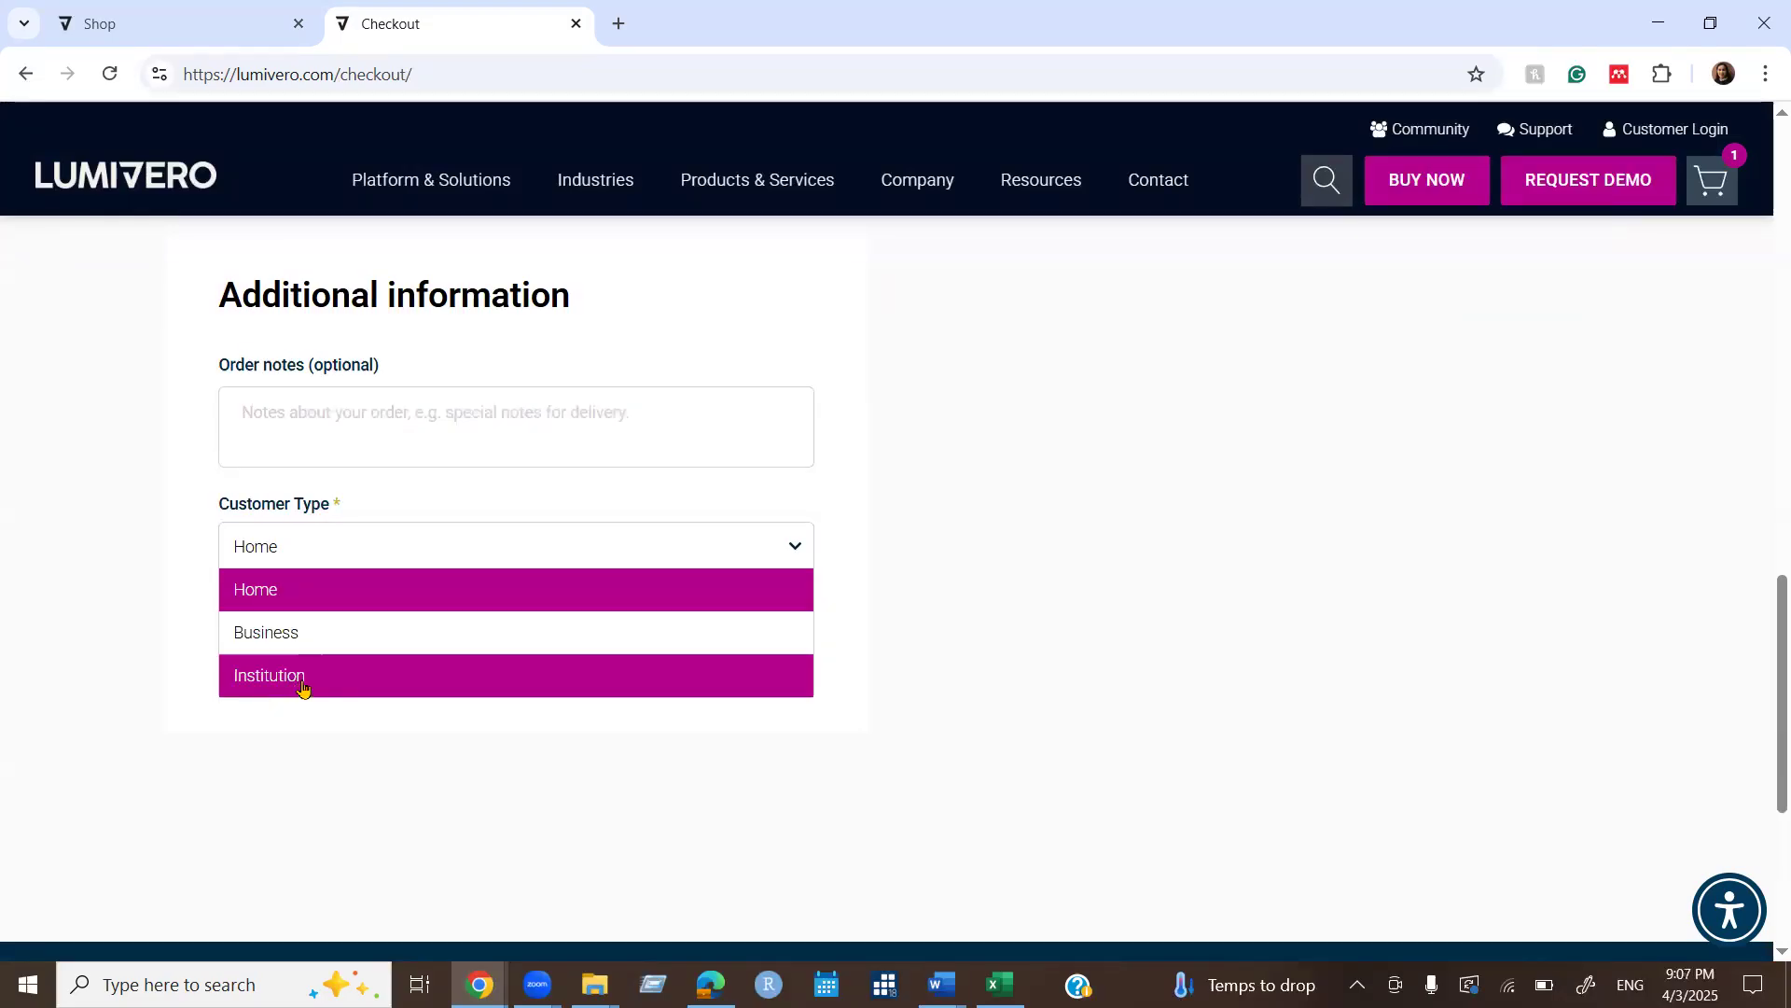
left_click(1071, 551)
scroll(425, 431, "up", 1)
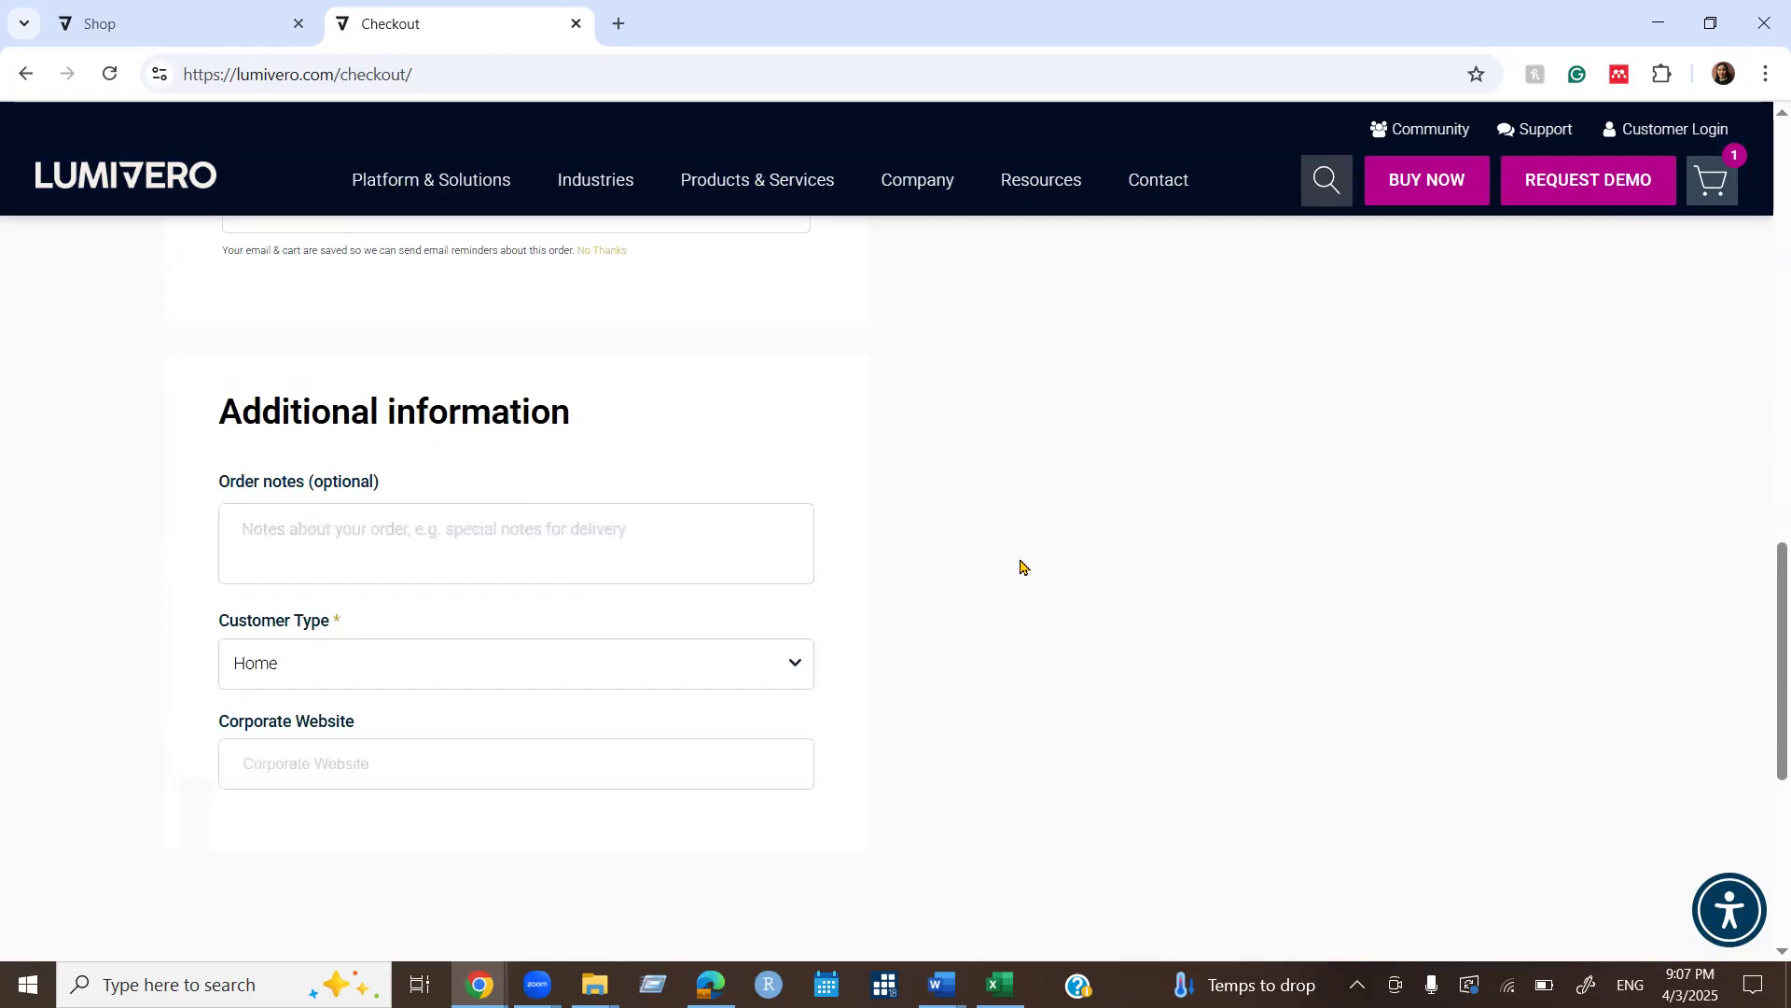
scroll(1027, 584, "down", 2)
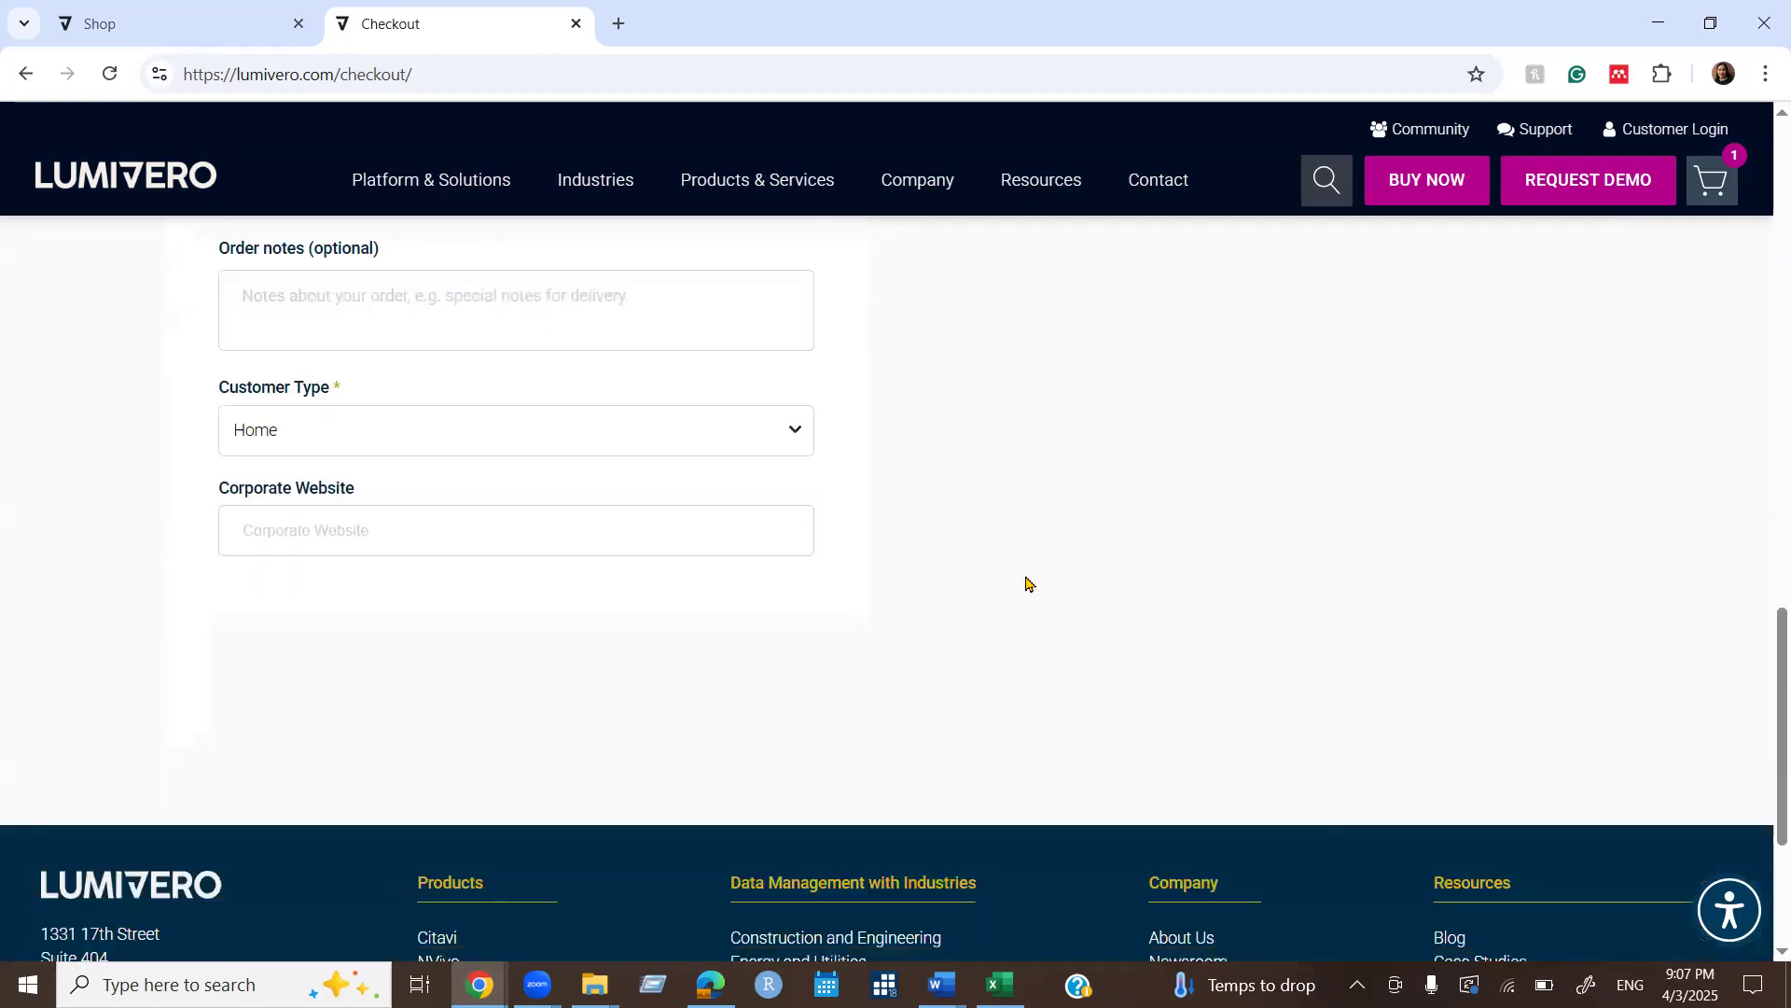
scroll(1031, 592, "up", 7)
scroll(1039, 598, "up", 4)
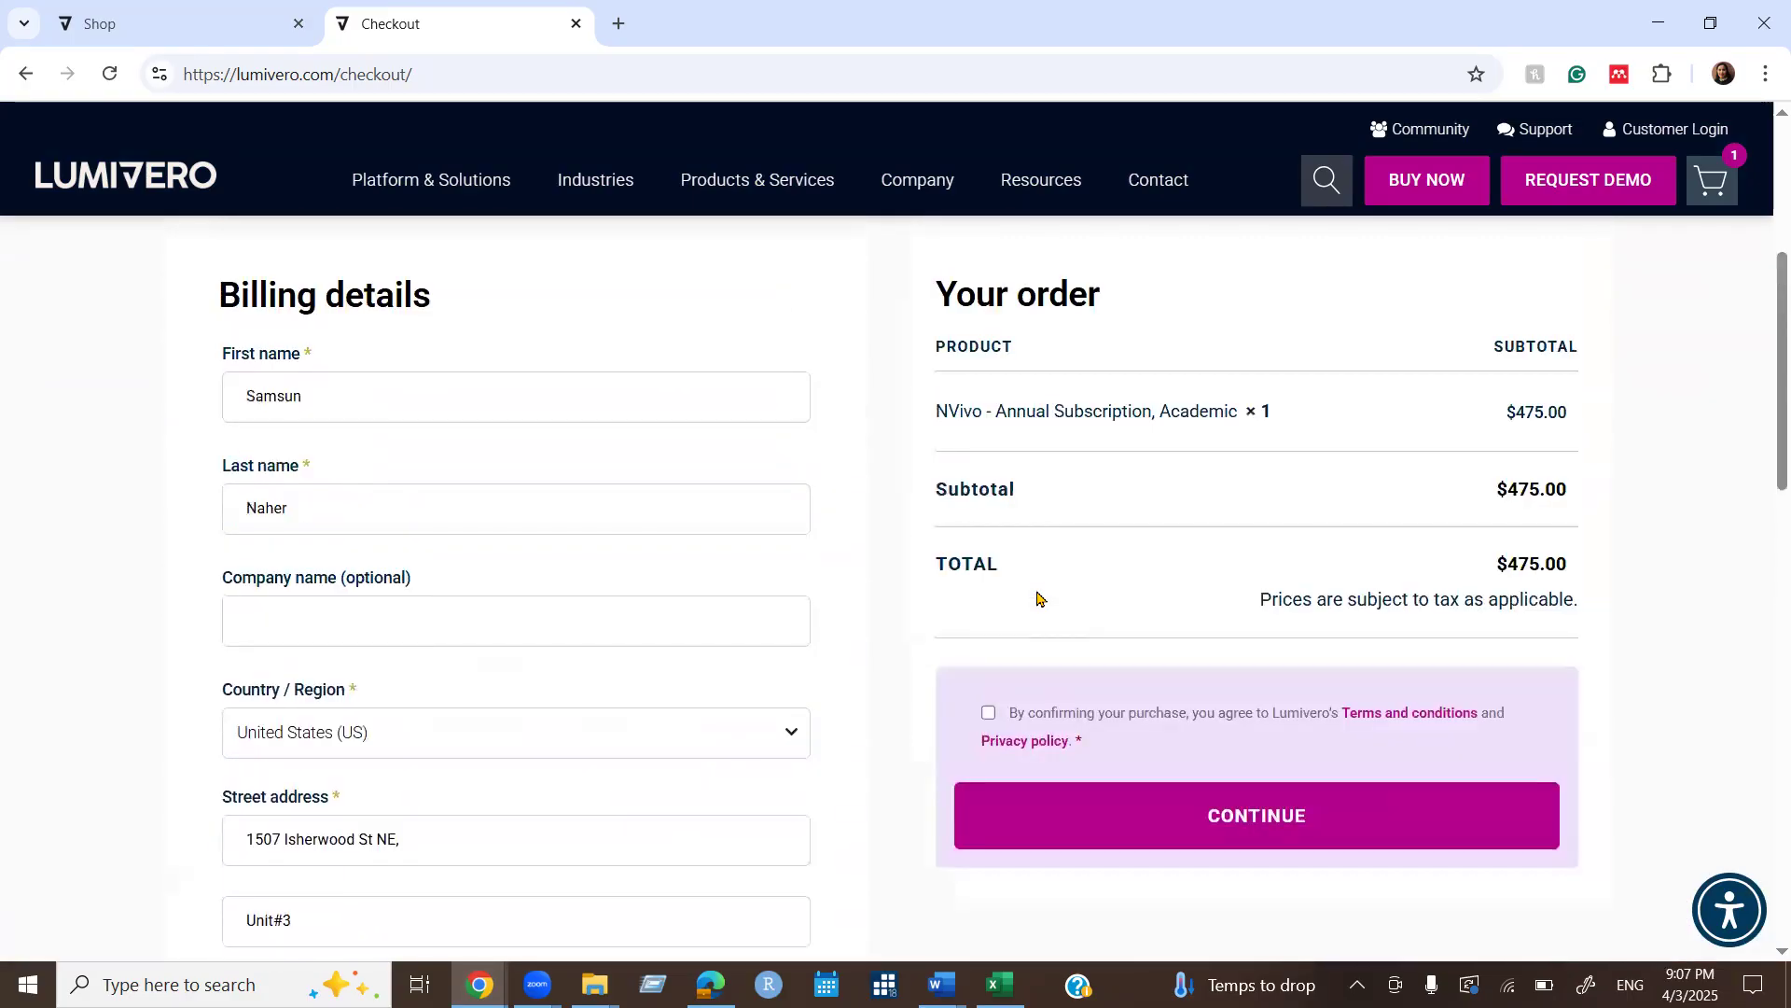
scroll(1060, 645, "down", 13)
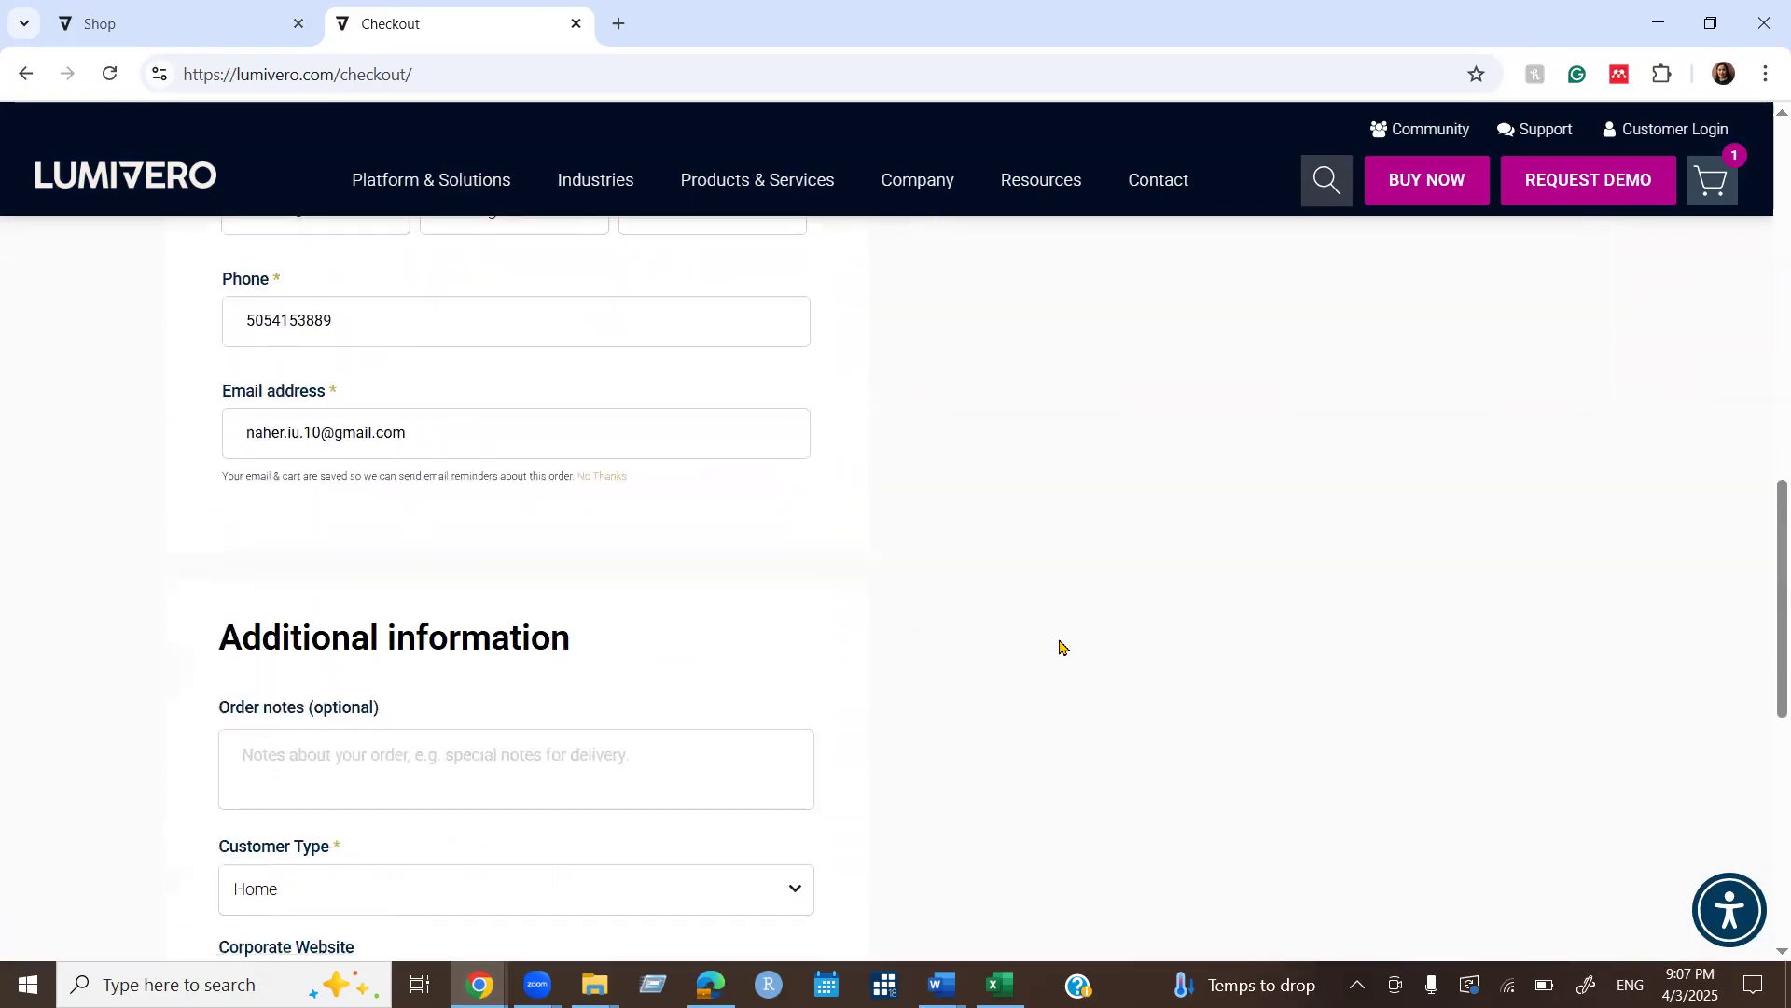
scroll(1725, 756, "up", 13)
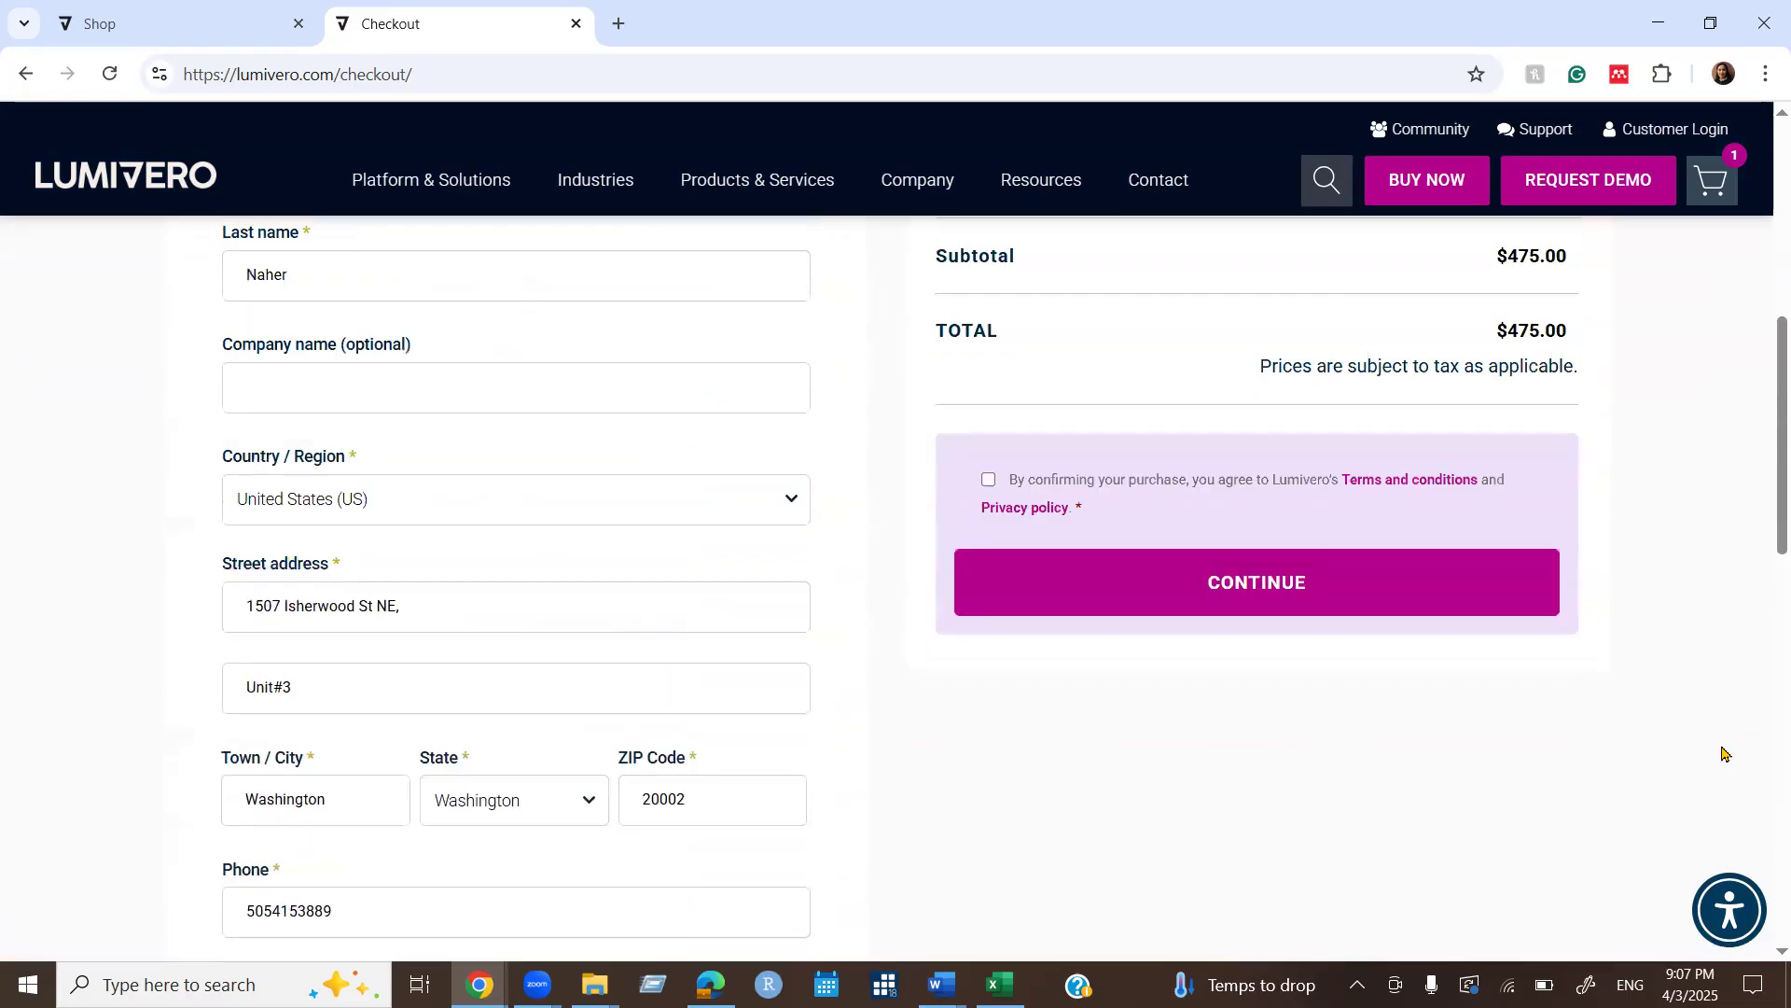
scroll(1725, 756, "up", 2)
scroll(1725, 753, "down", 2)
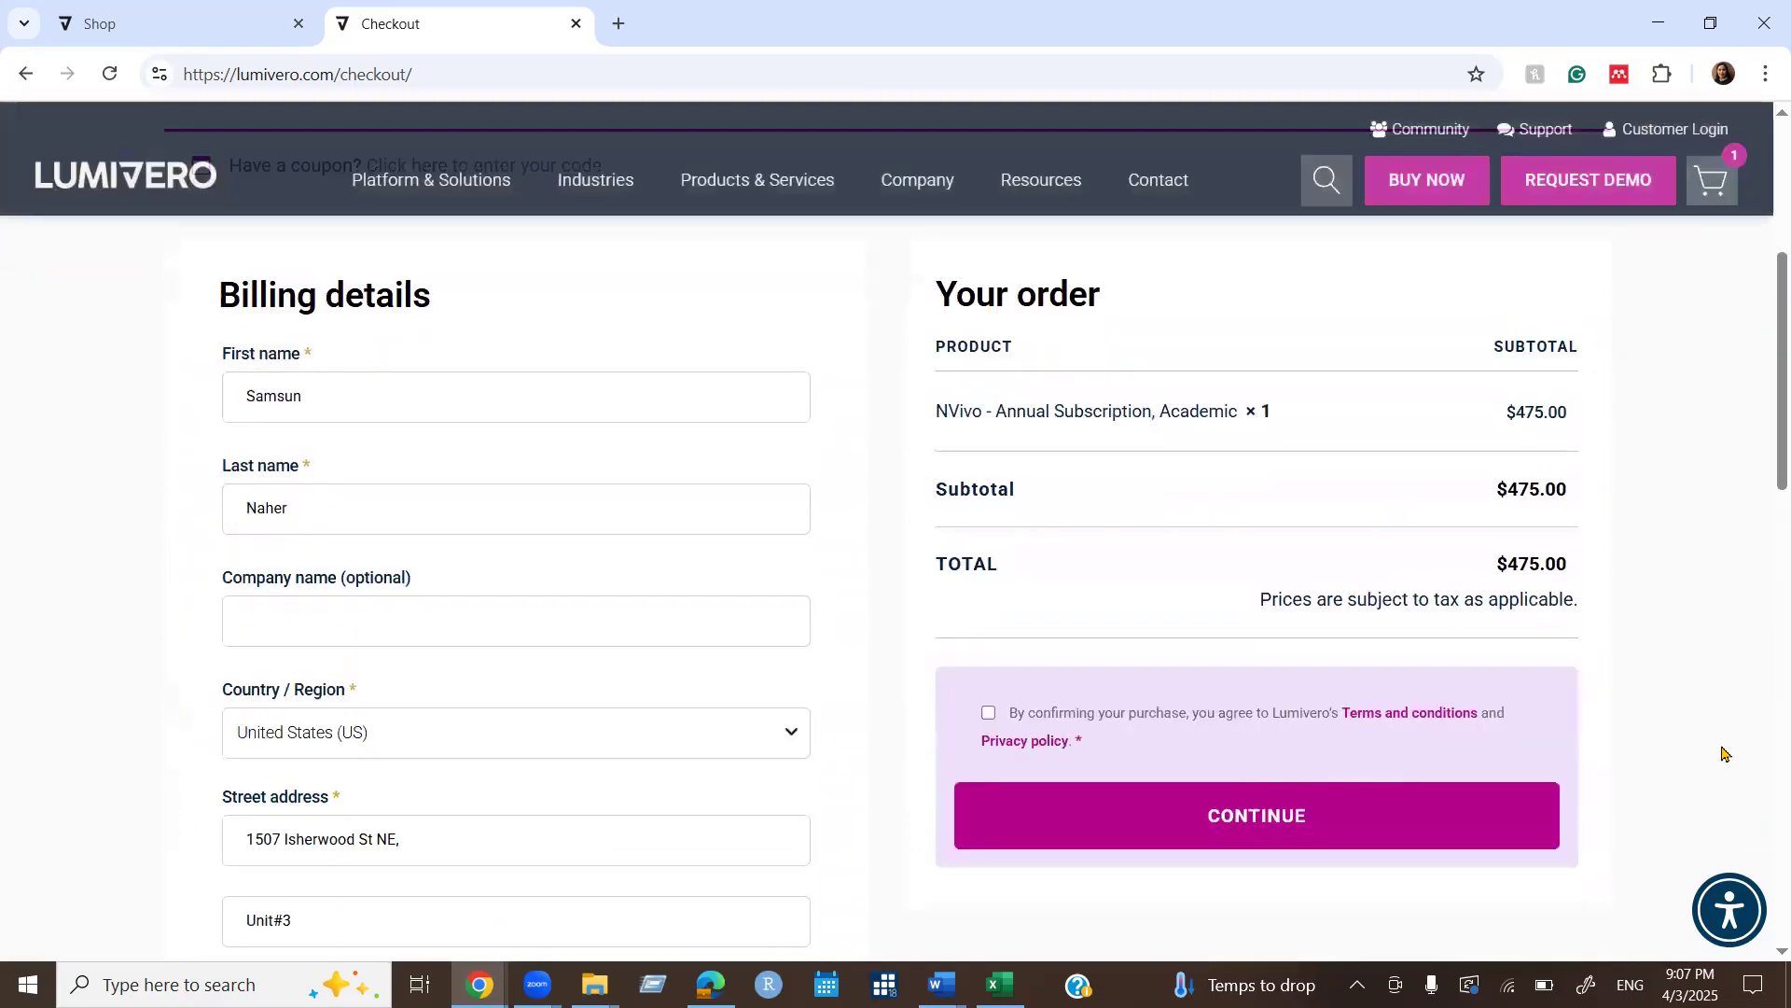
scroll(1725, 753, "down", 12)
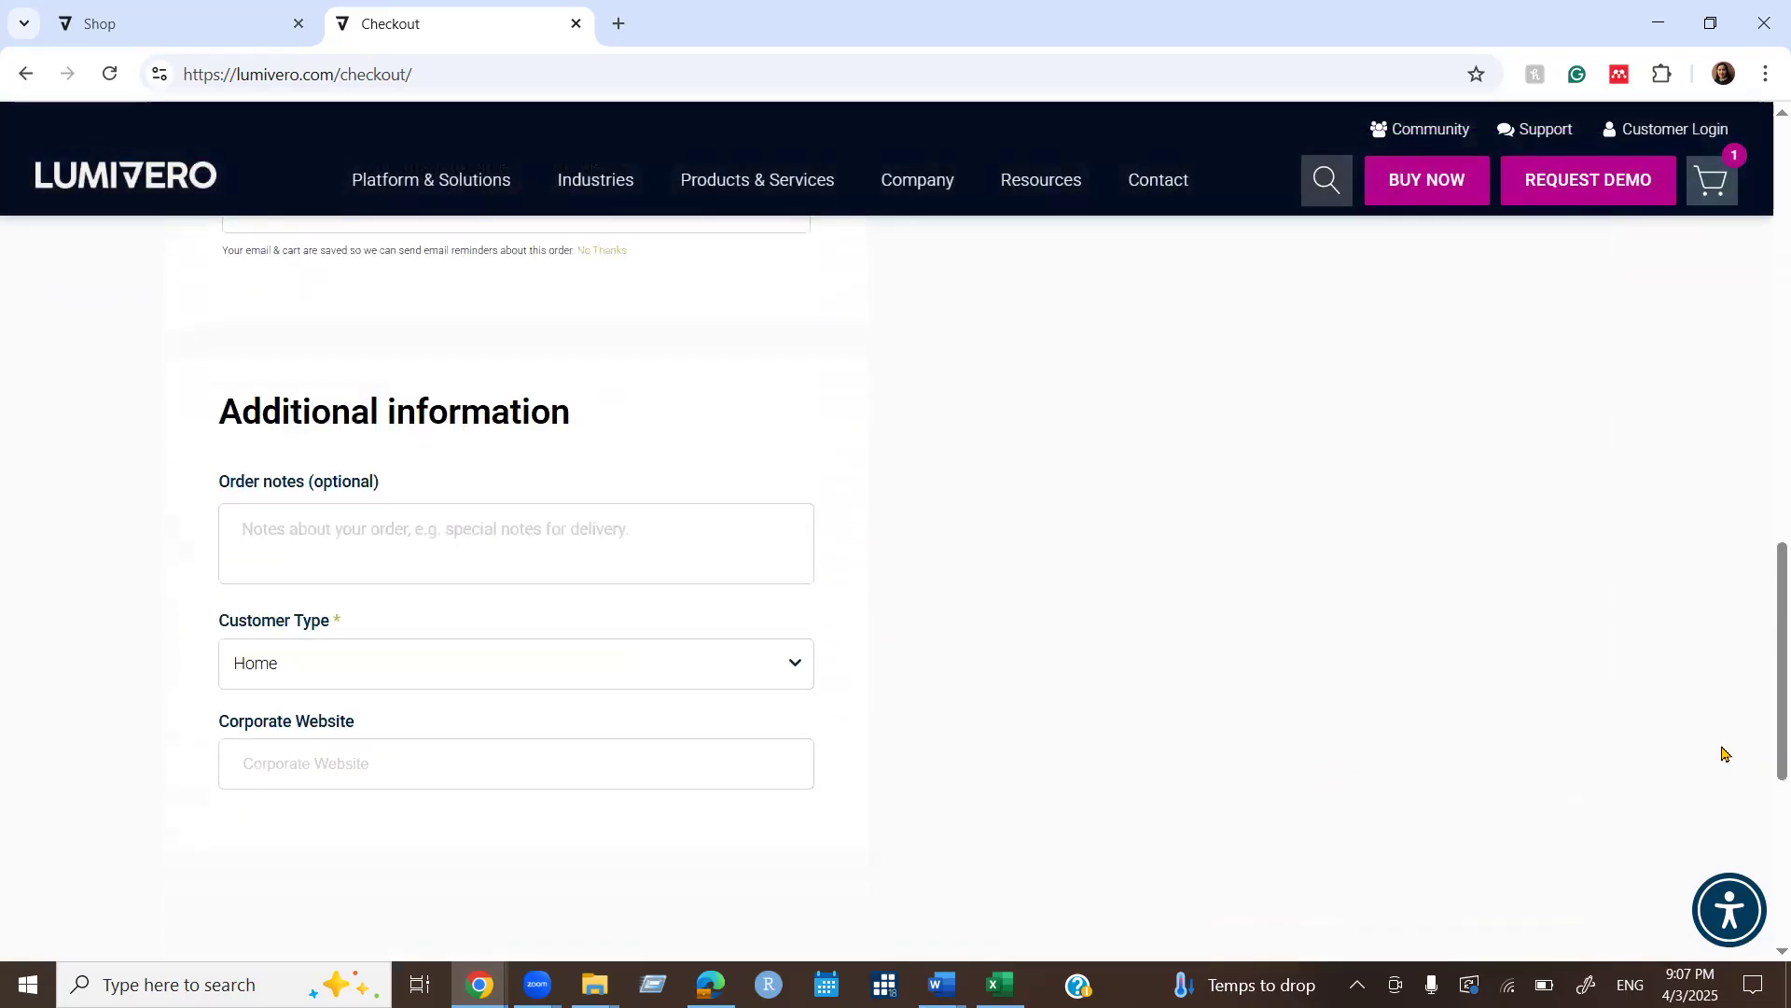
scroll(1725, 754, "up", 12)
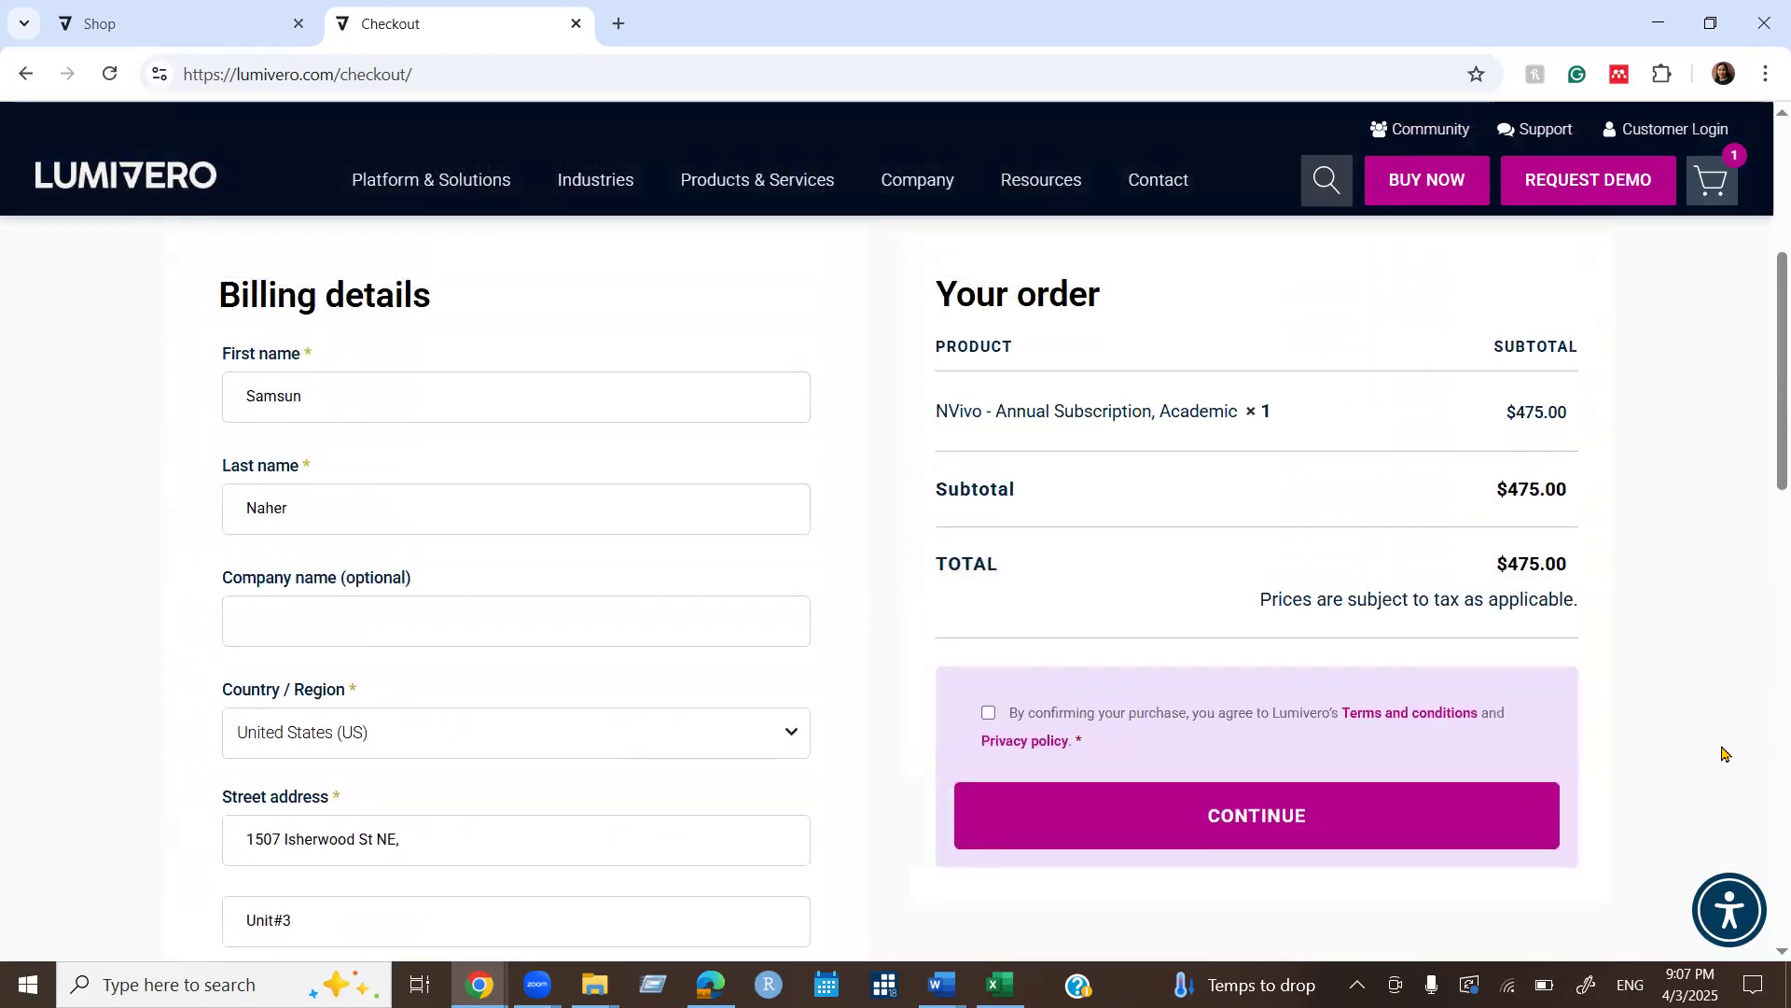
scroll(1725, 754, "down", 10)
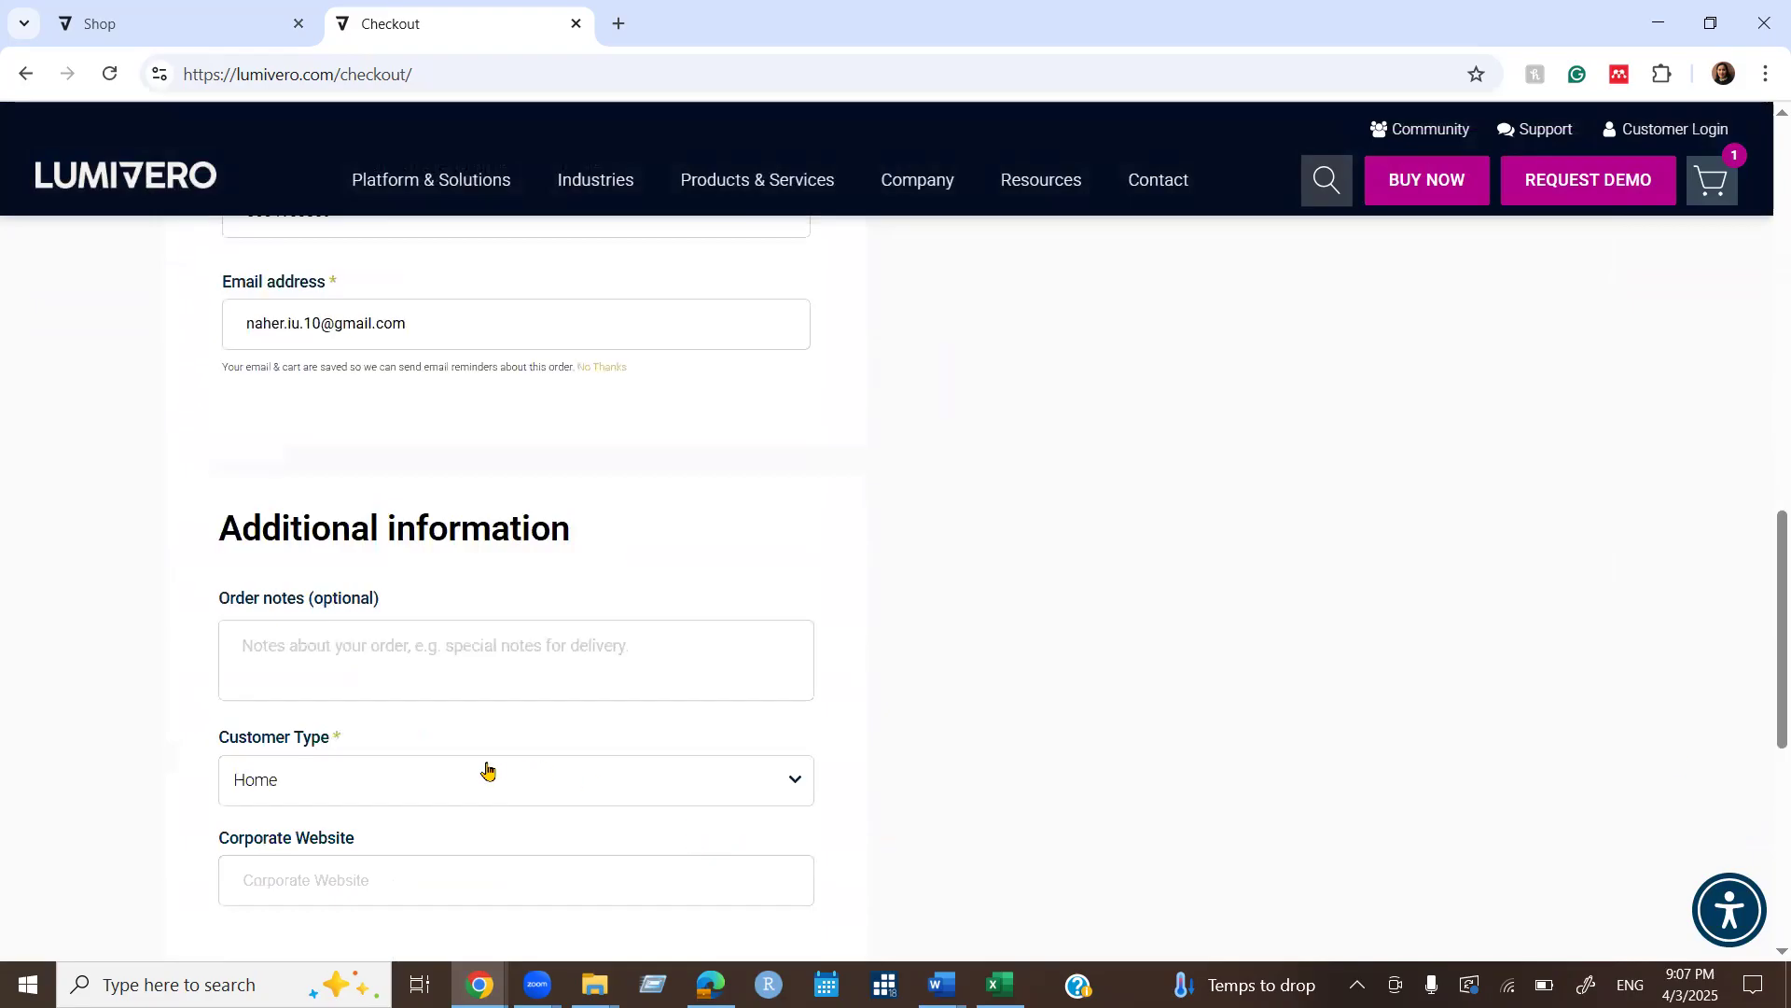
left_click(486, 769)
left_click(1503, 672)
Agree to Lumivero's terms and conditions and privacy policy, and continue to the payment page.
scroll(1606, 695, "up", 5)
scroll(1606, 695, "up", 5)
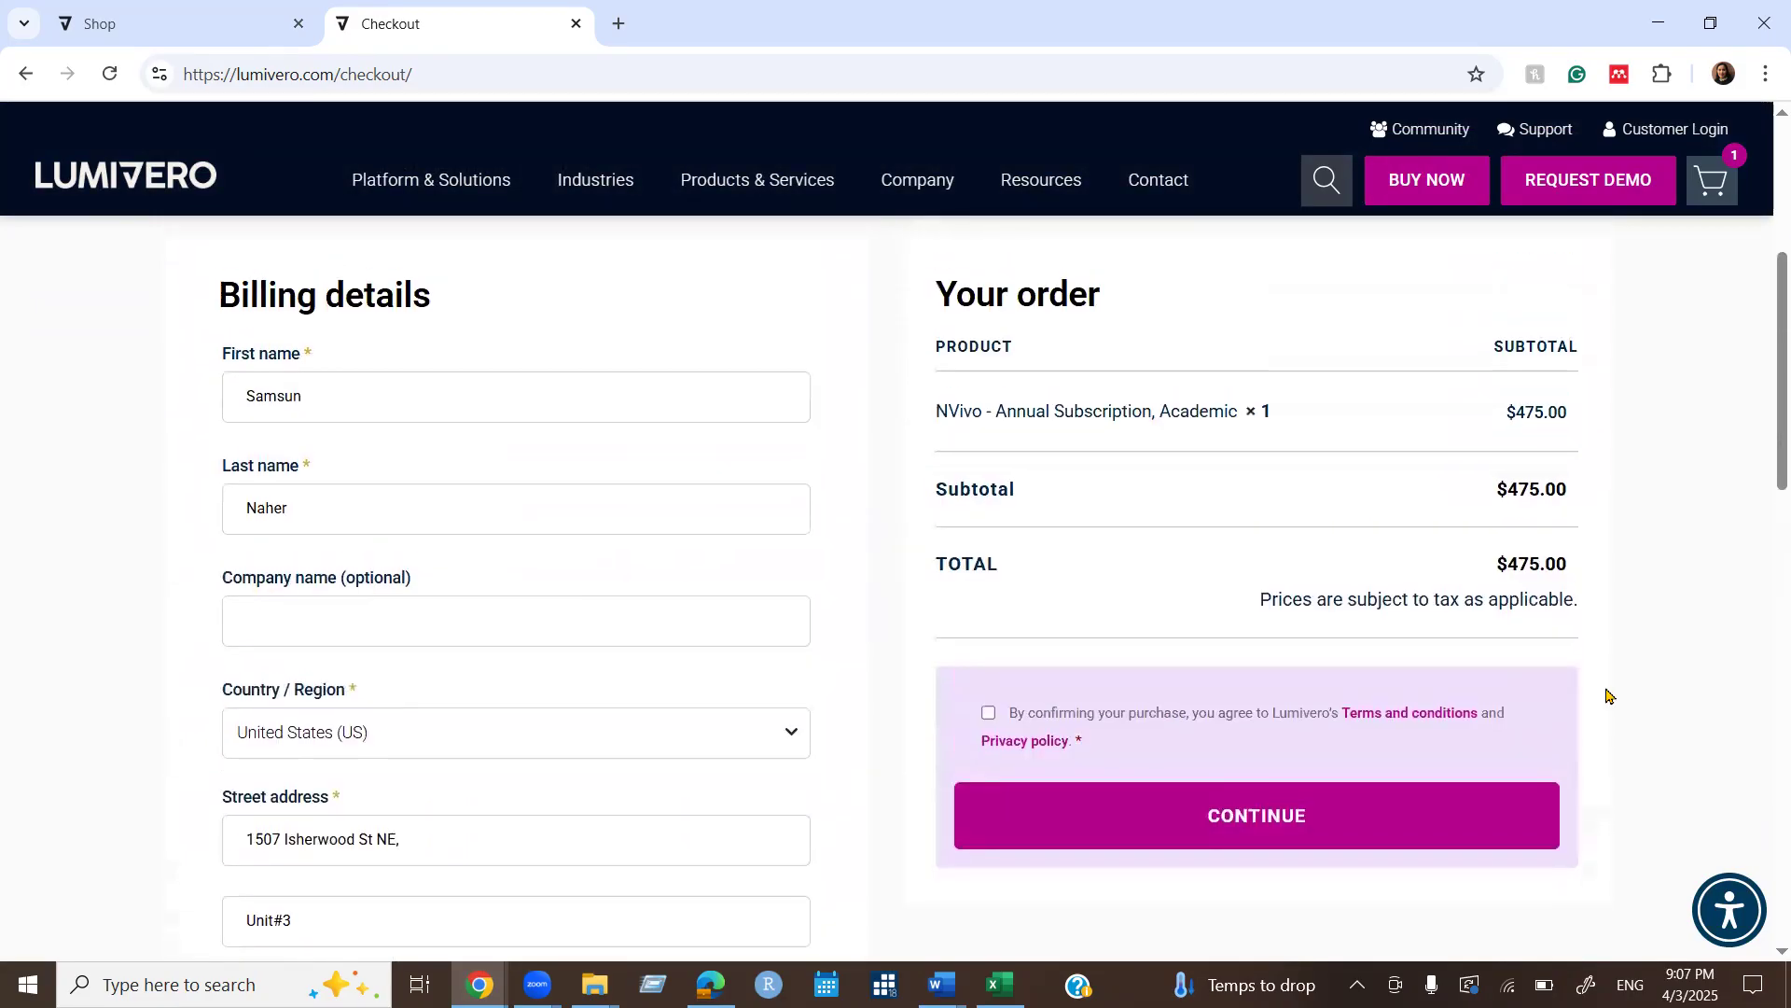
left_click(988, 715)
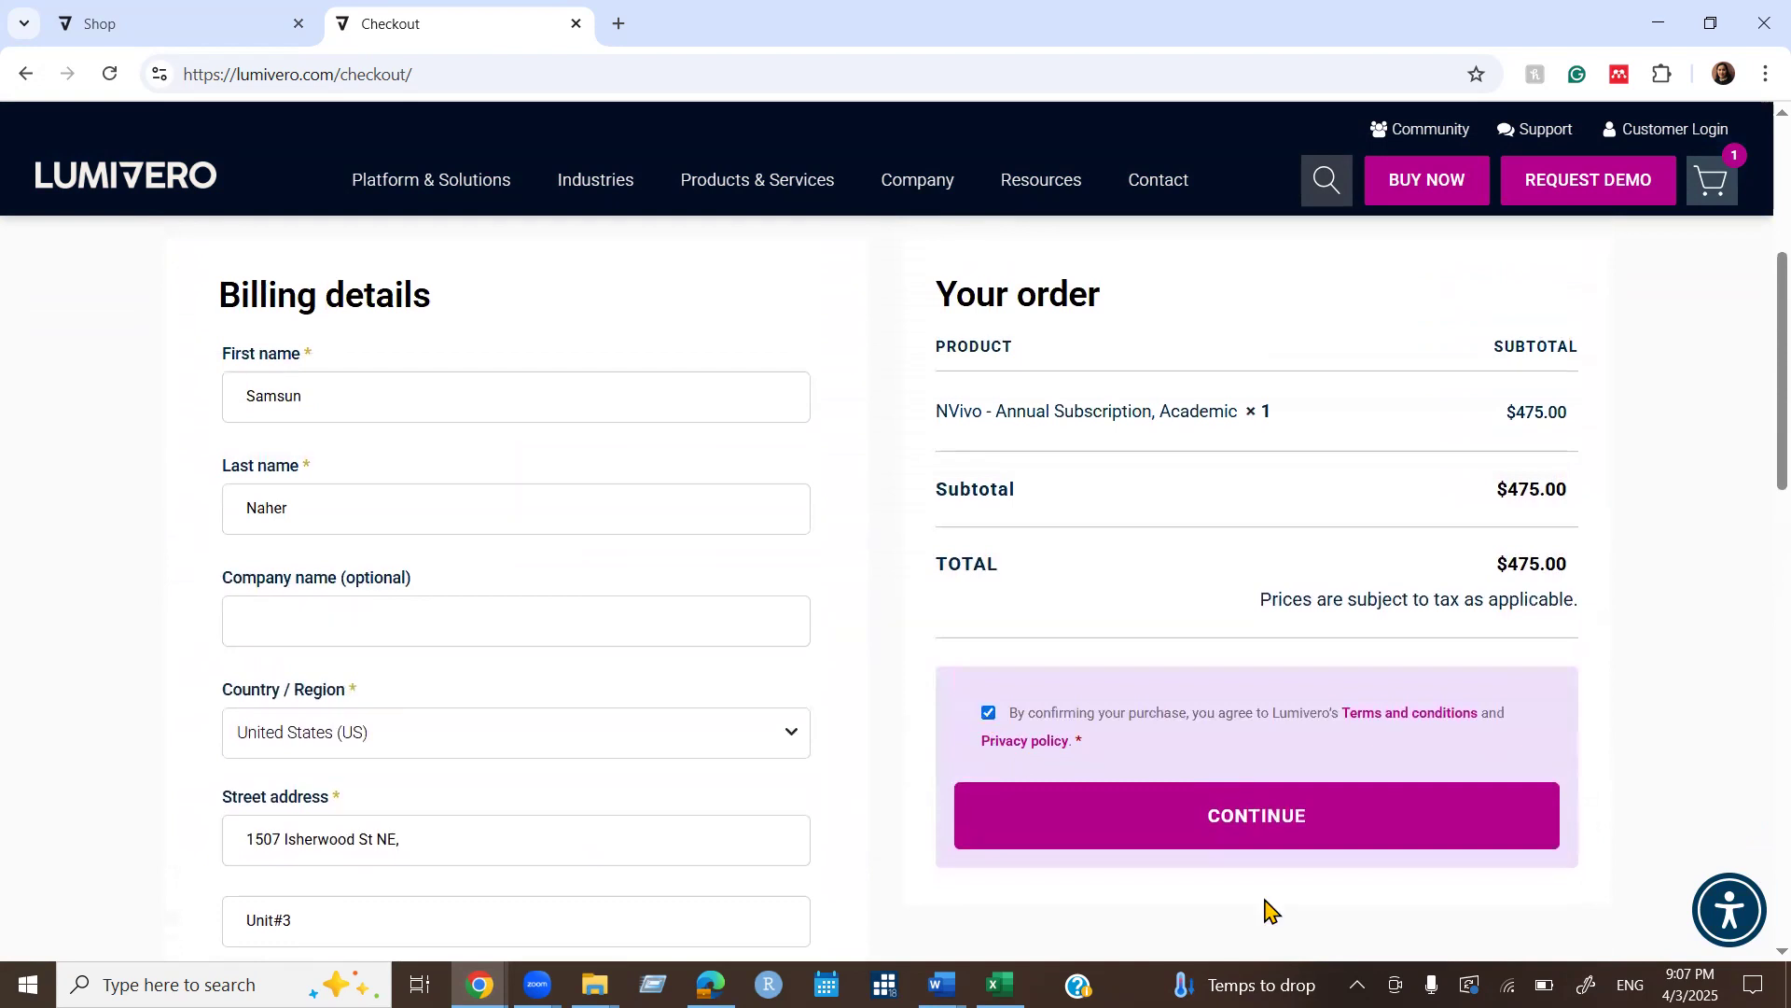
left_click(1282, 832)
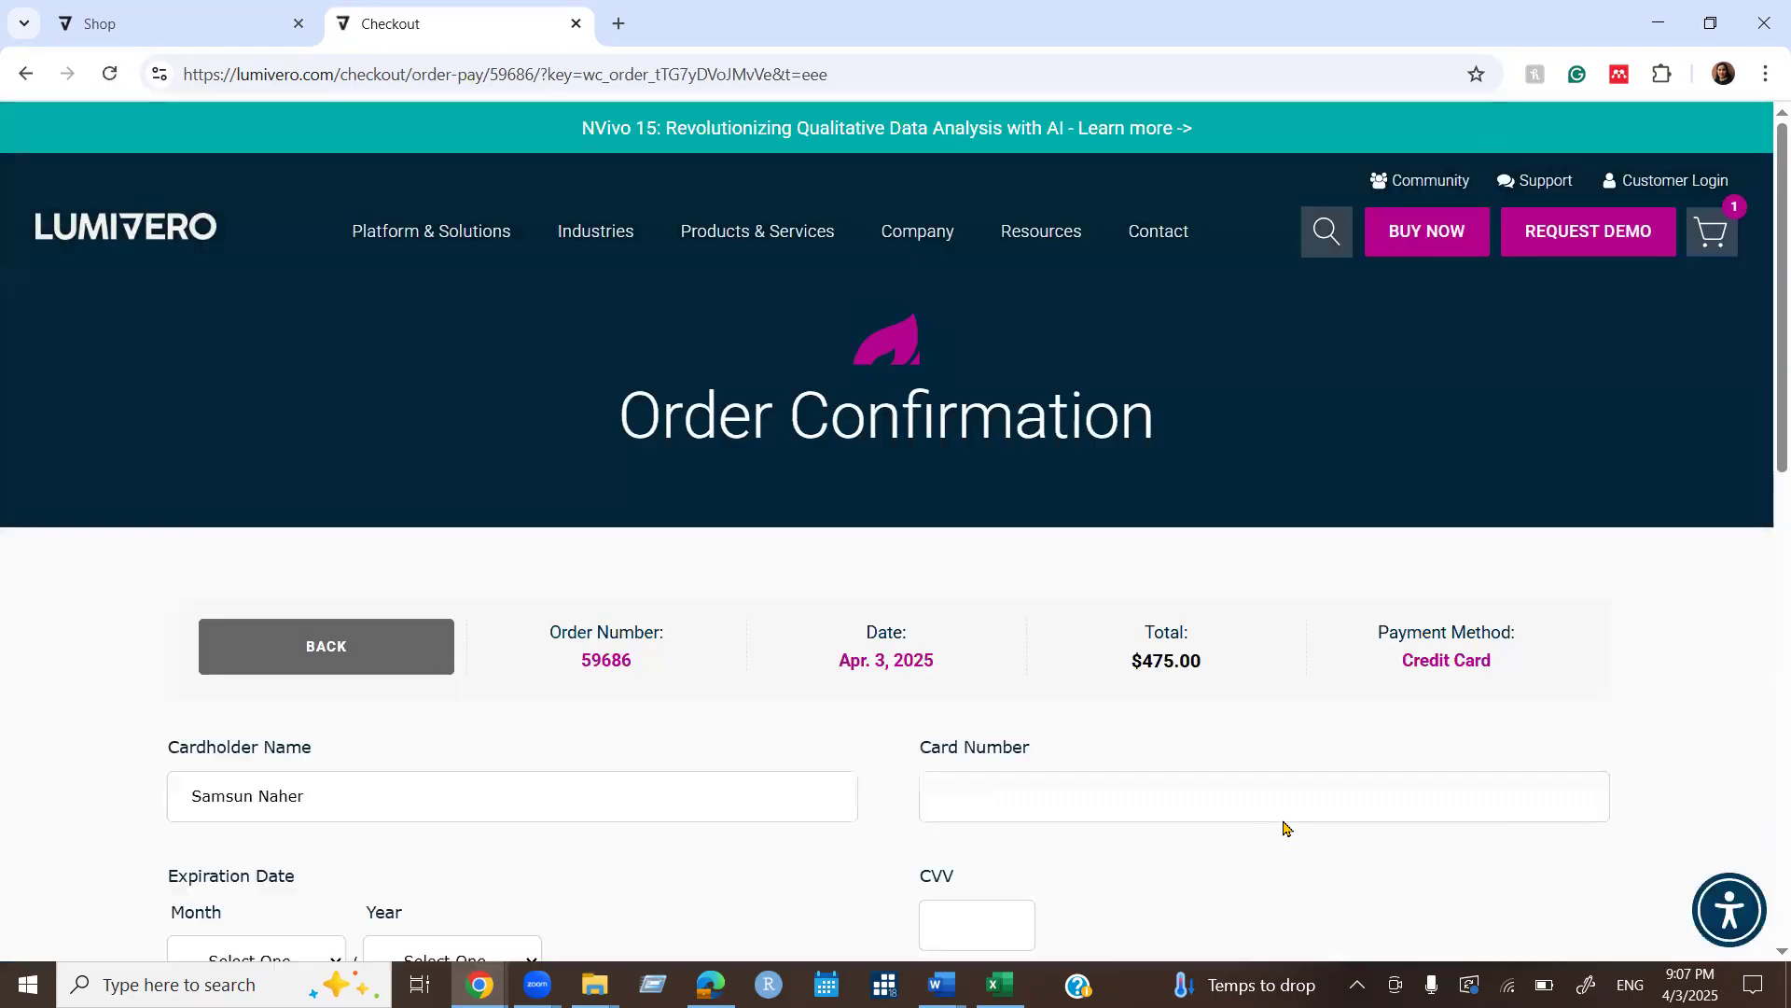
Review the order details, credit card fields and billing address on the payment page.
scroll(1284, 827, "down", 2)
scroll(1284, 828, "down", 2)
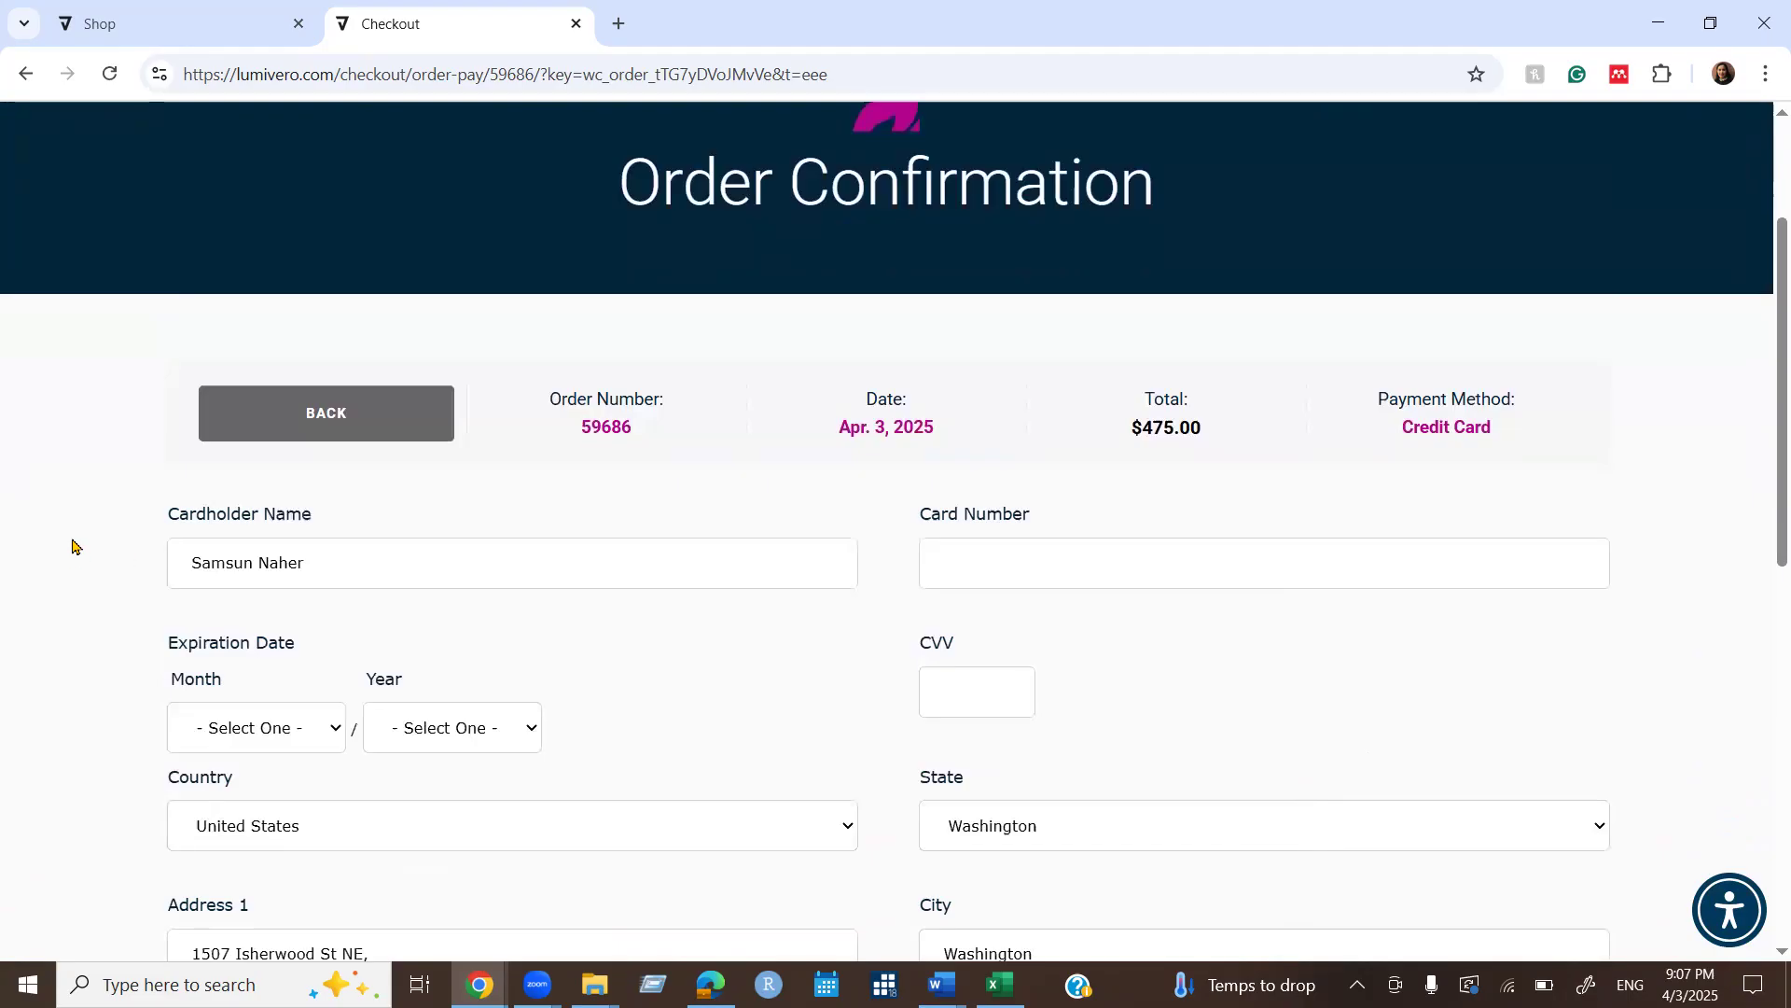
scroll(74, 546, "down", 2)
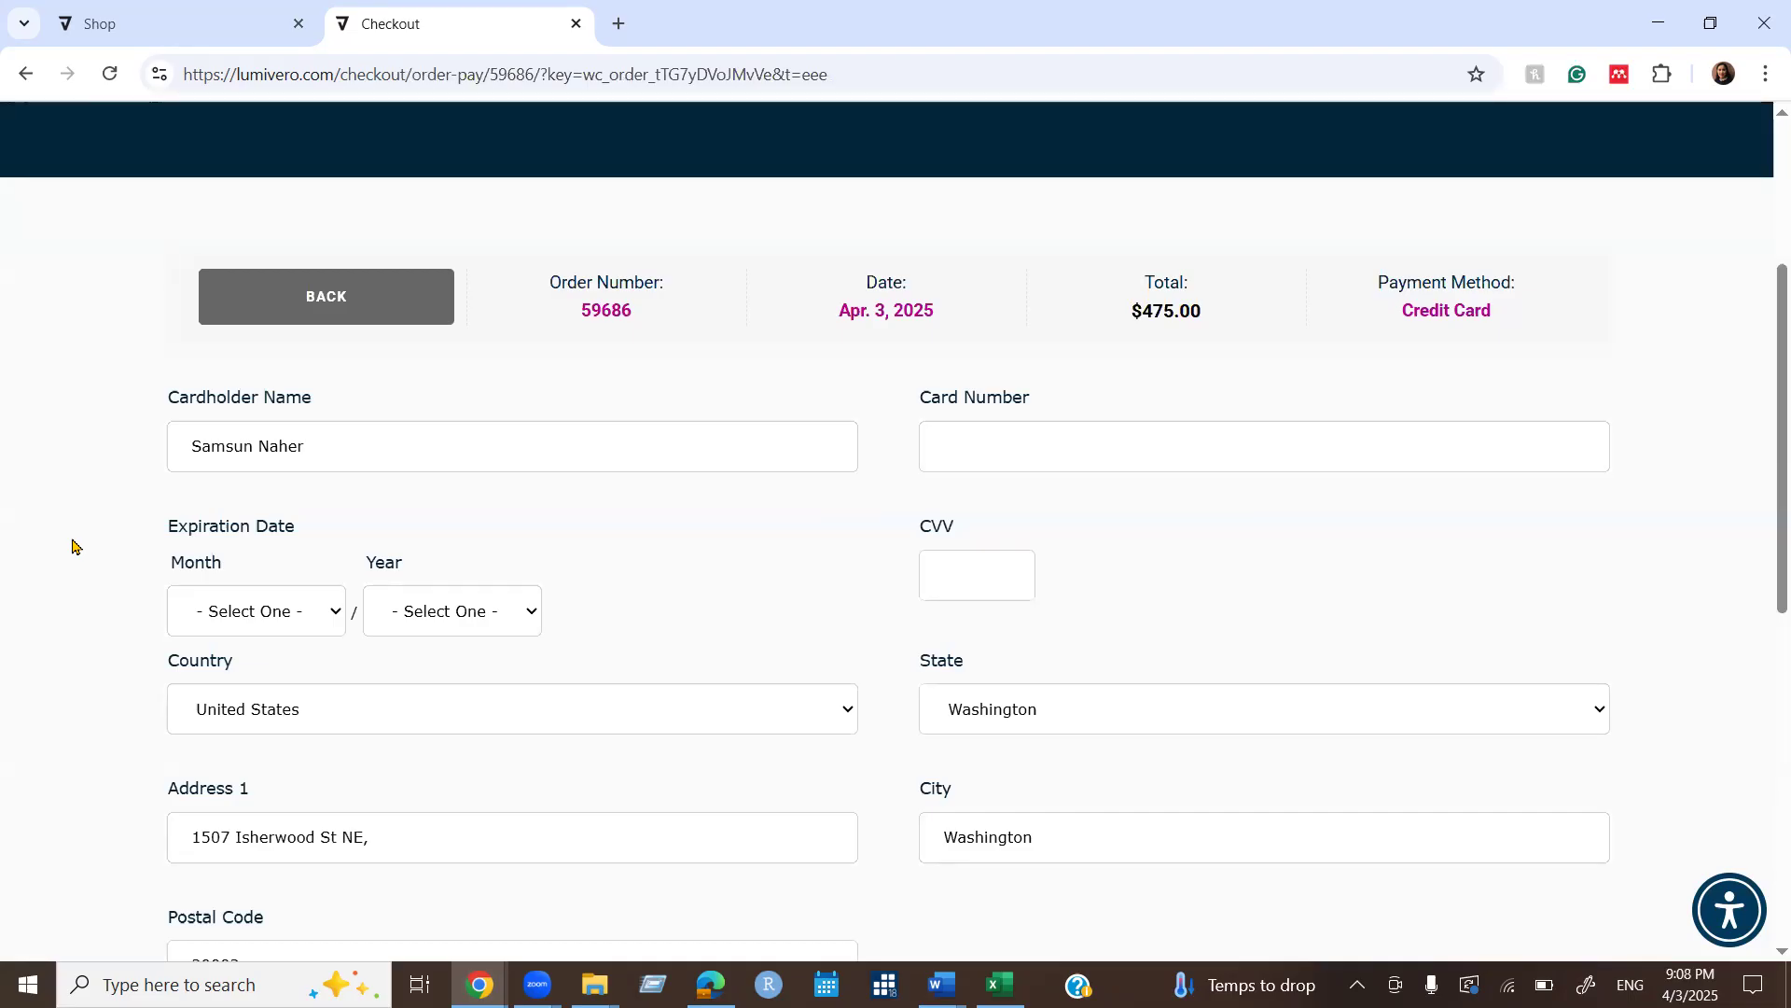
scroll(74, 547, "down", 1)
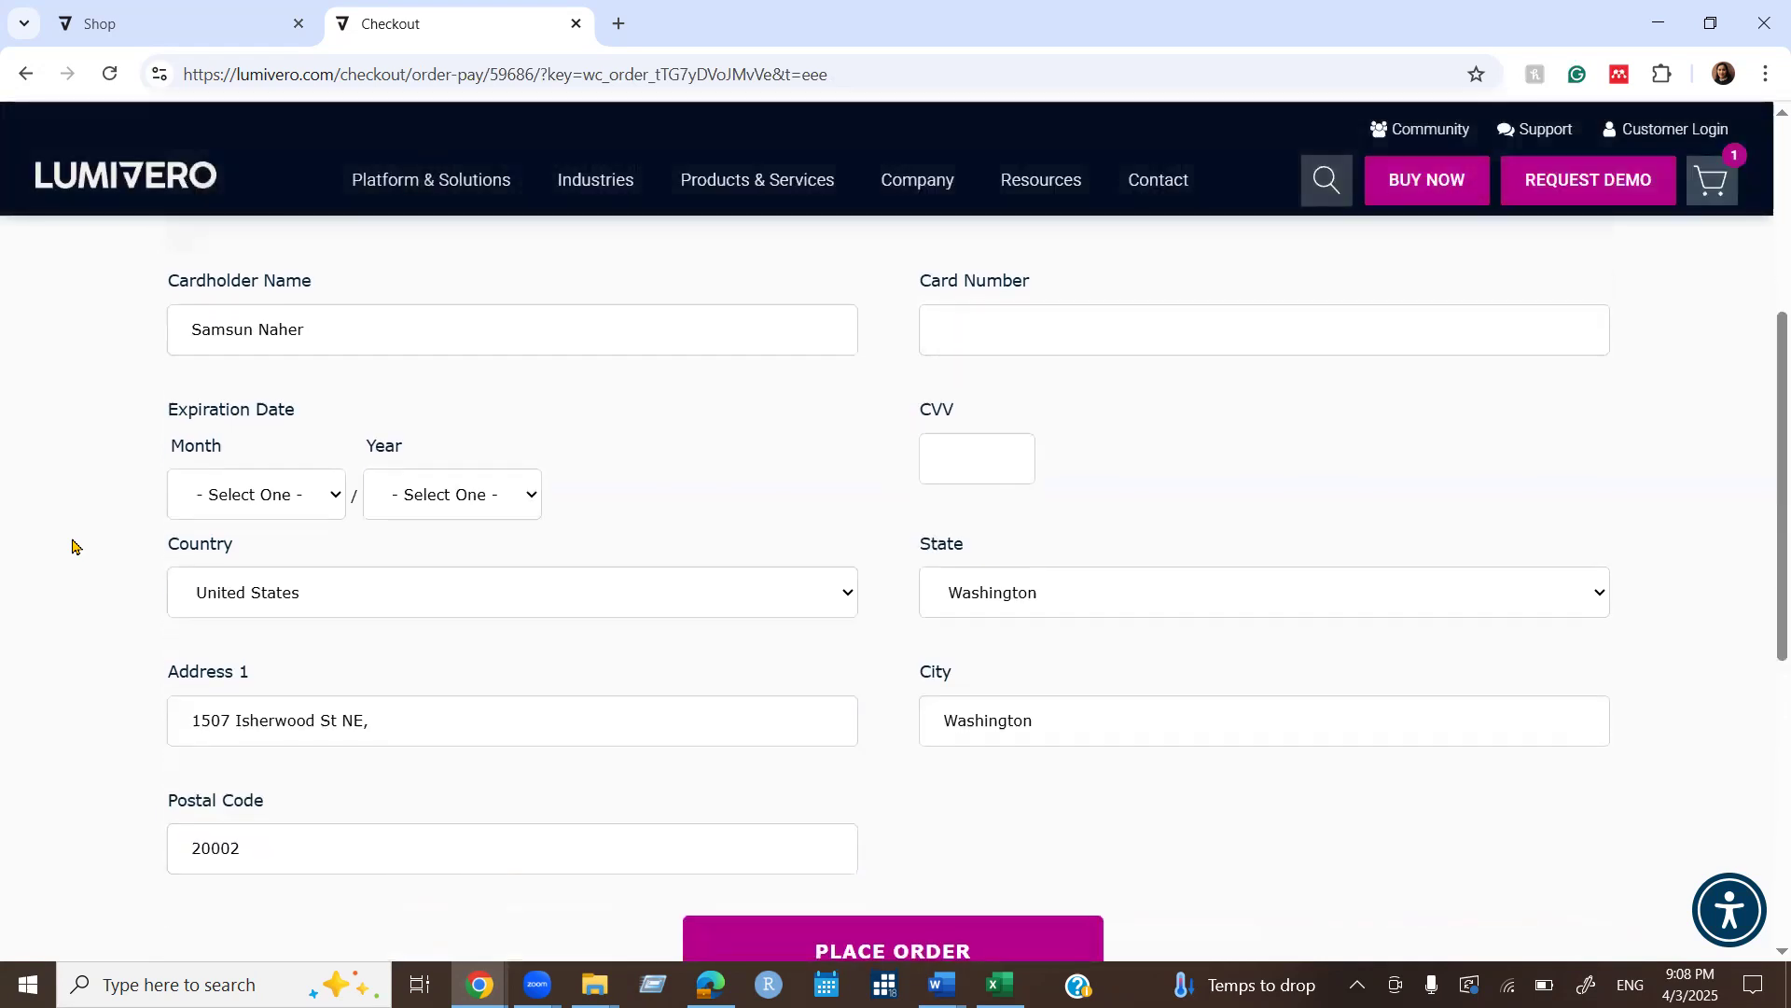
scroll(74, 547, "down", 1)
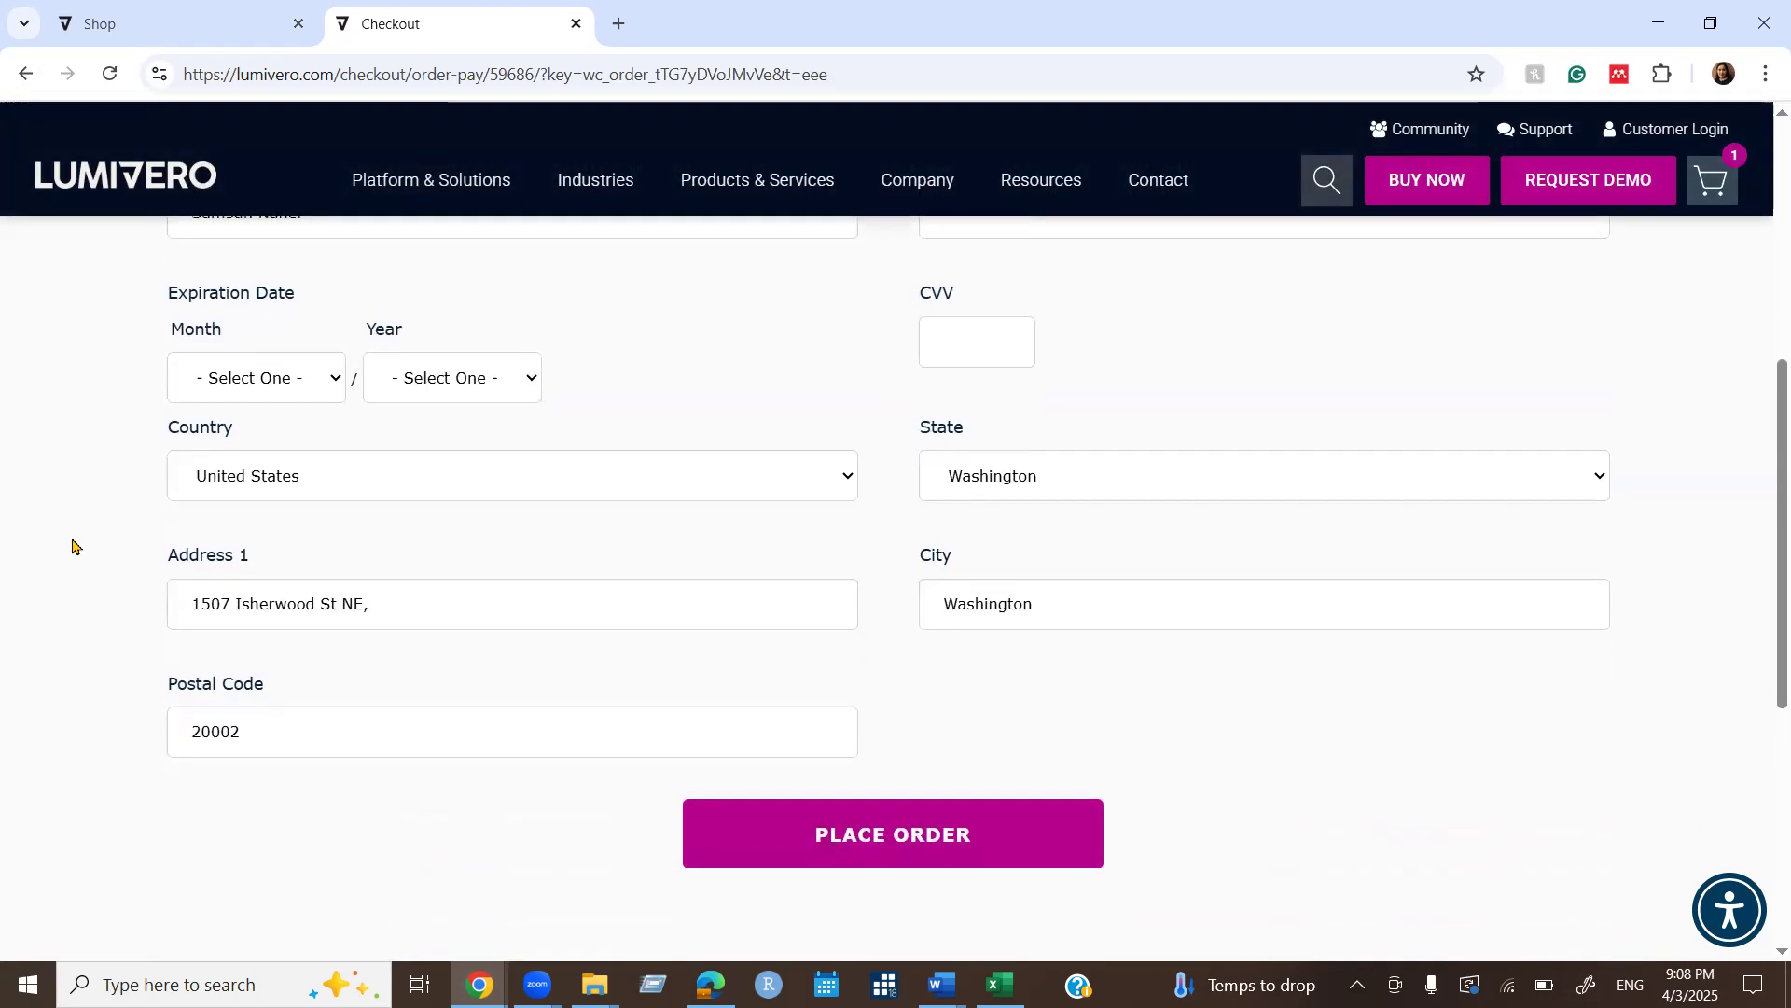
scroll(130, 569, "up", 2)
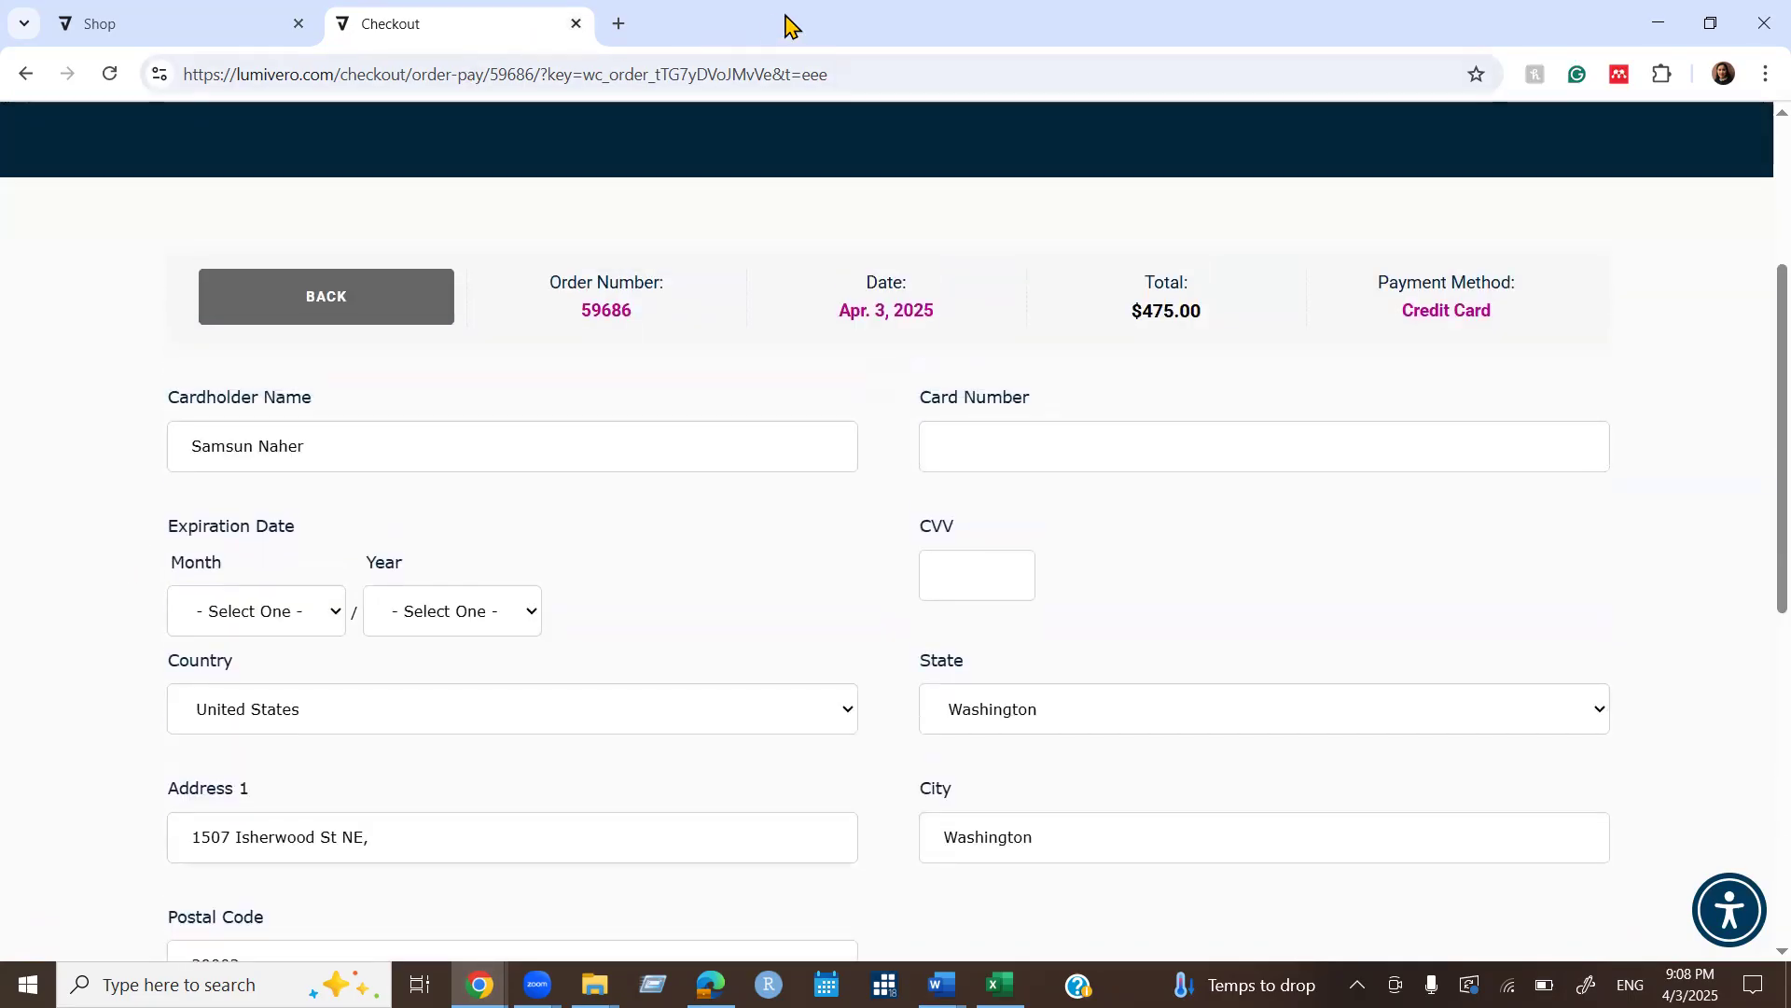
Bring the browser window with the completed payment form forward and place the order for the NVivo academic annual subscription.
key("super+d")
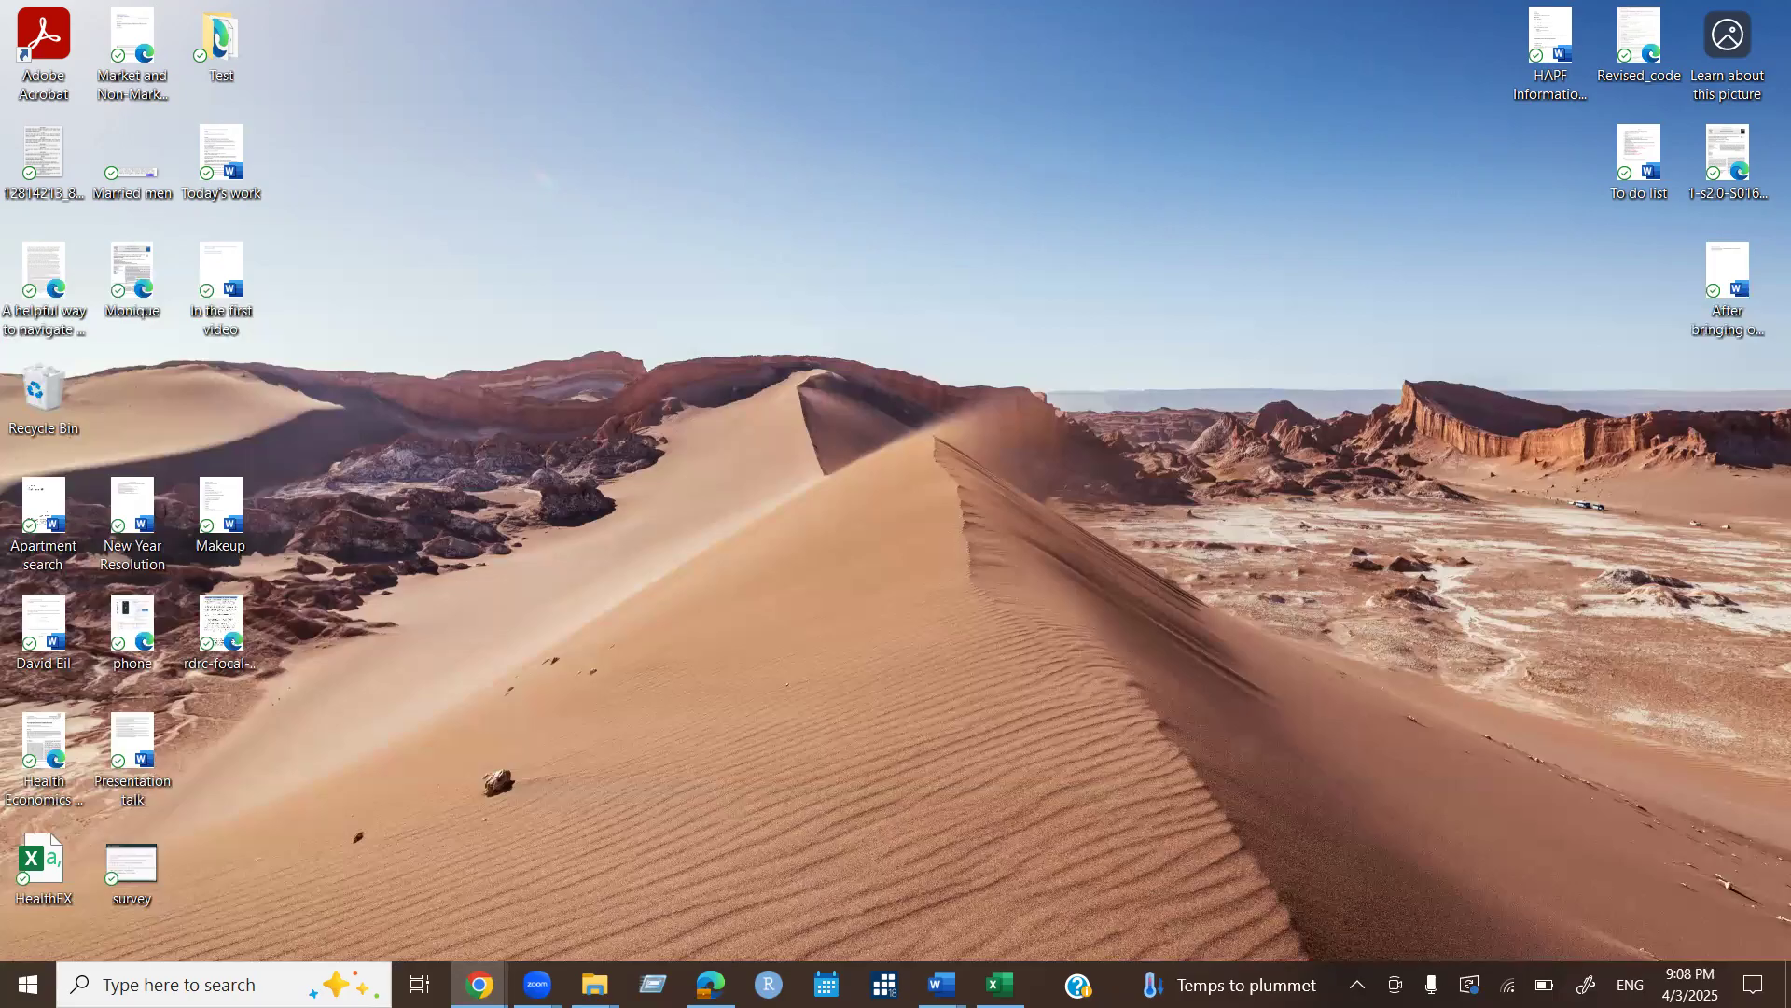
key("alt+Tab")
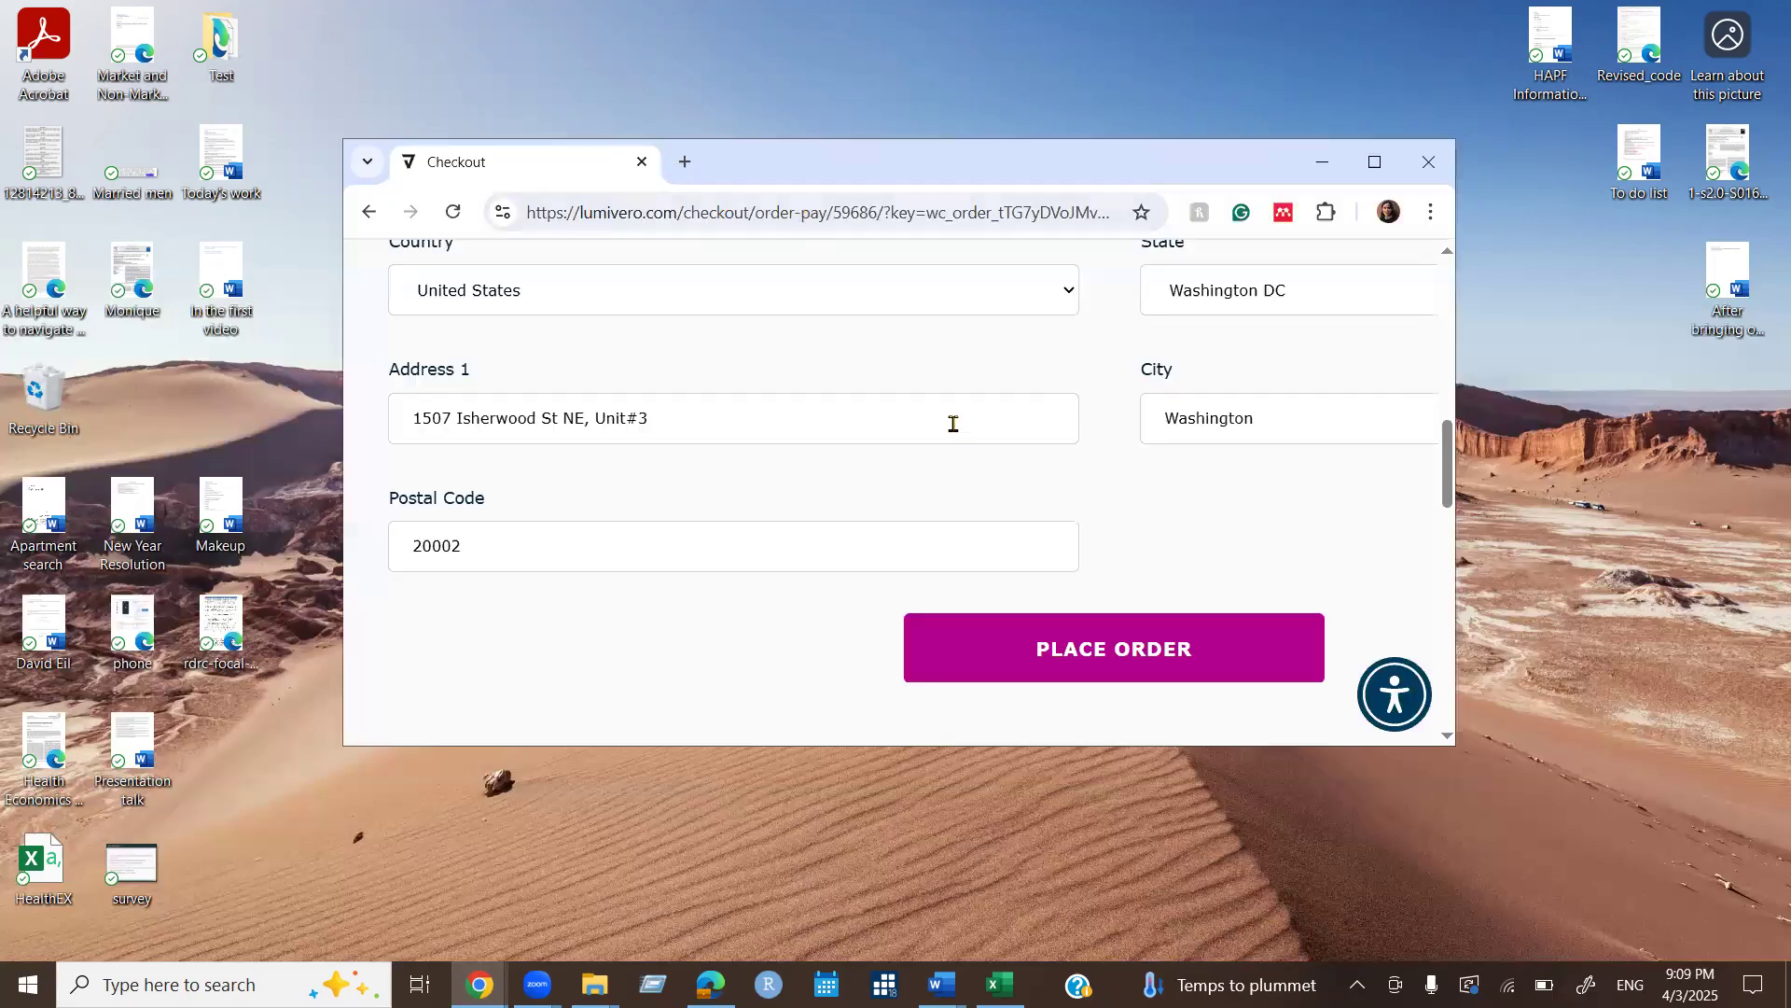
left_click(1182, 649)
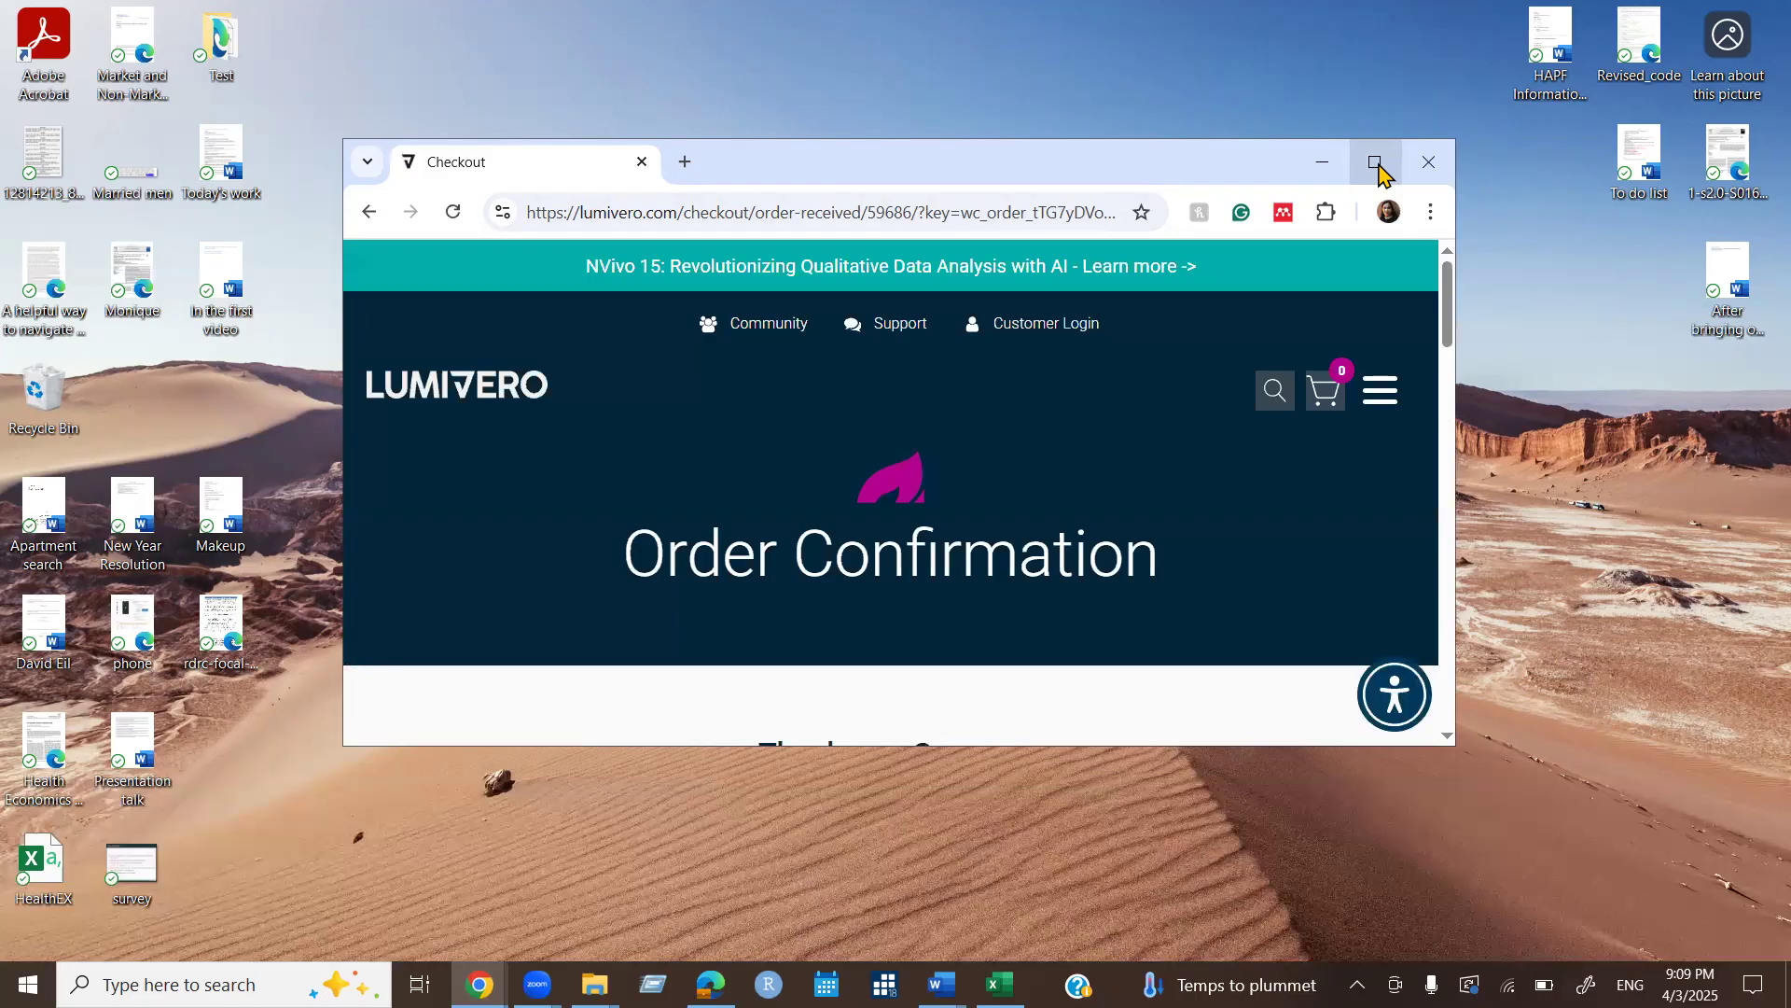
Review the order confirmation's email notice, order details and product totals, and maximize the browser window.
scroll(1176, 523, "down", 1)
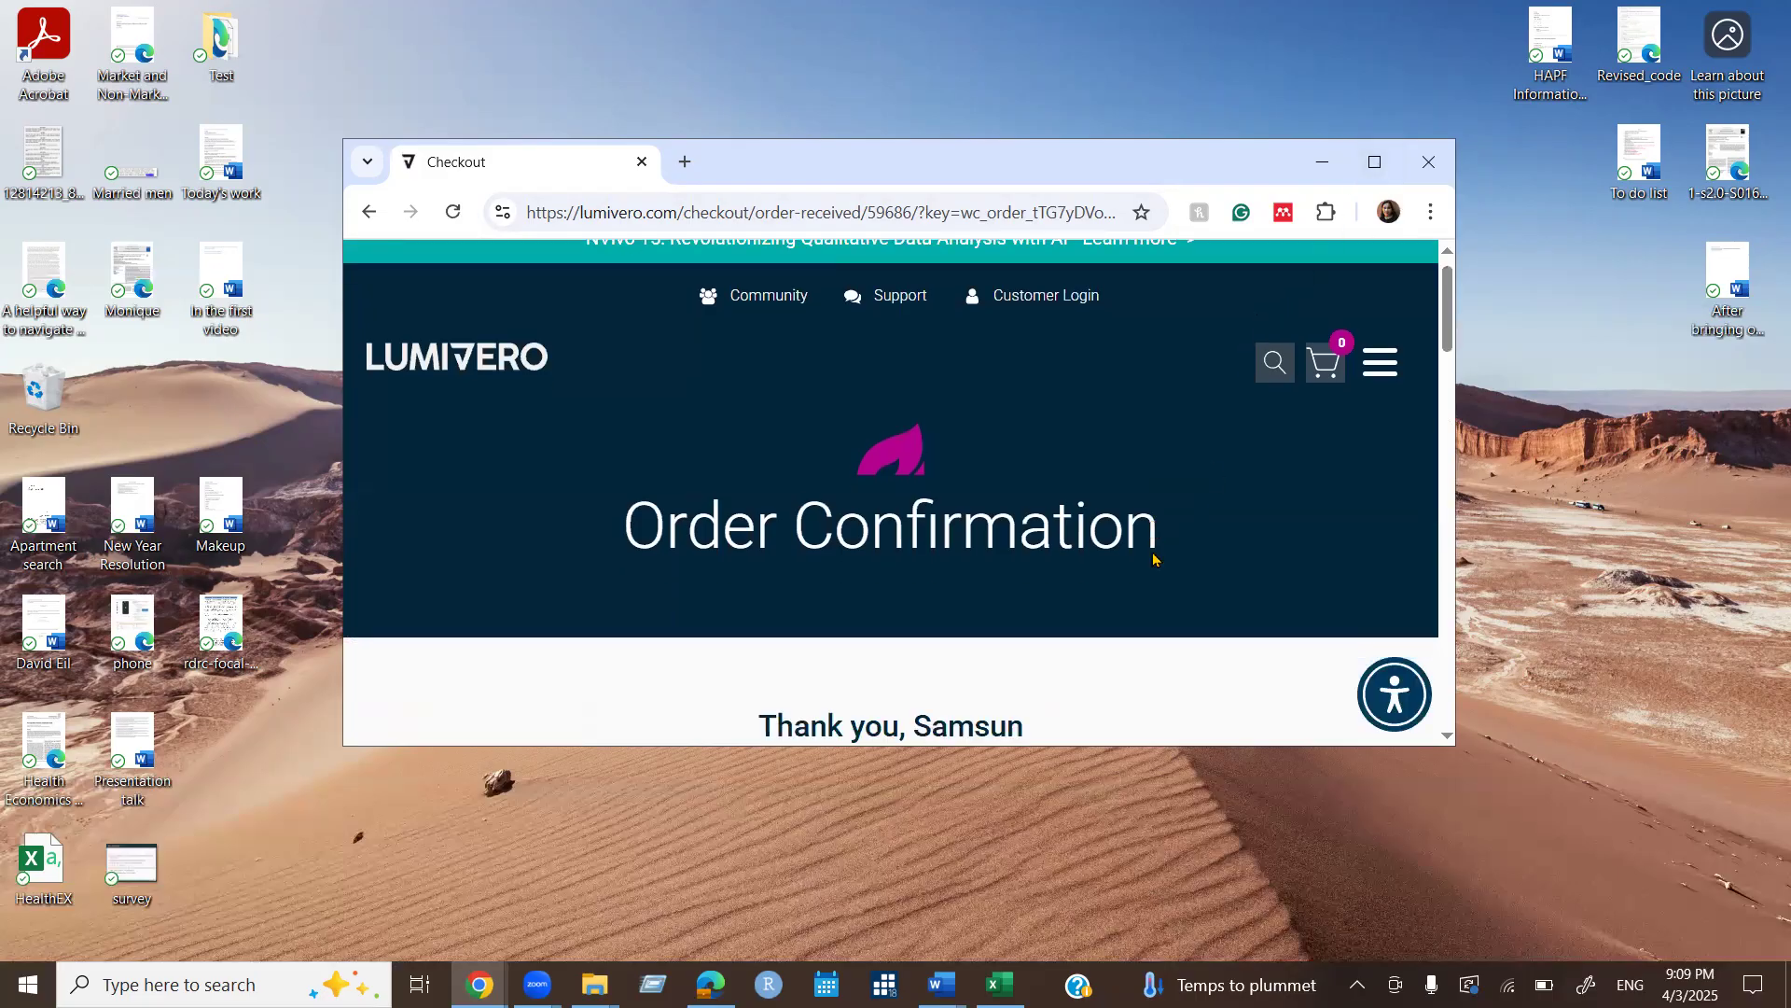
scroll(1154, 562, "down", 1)
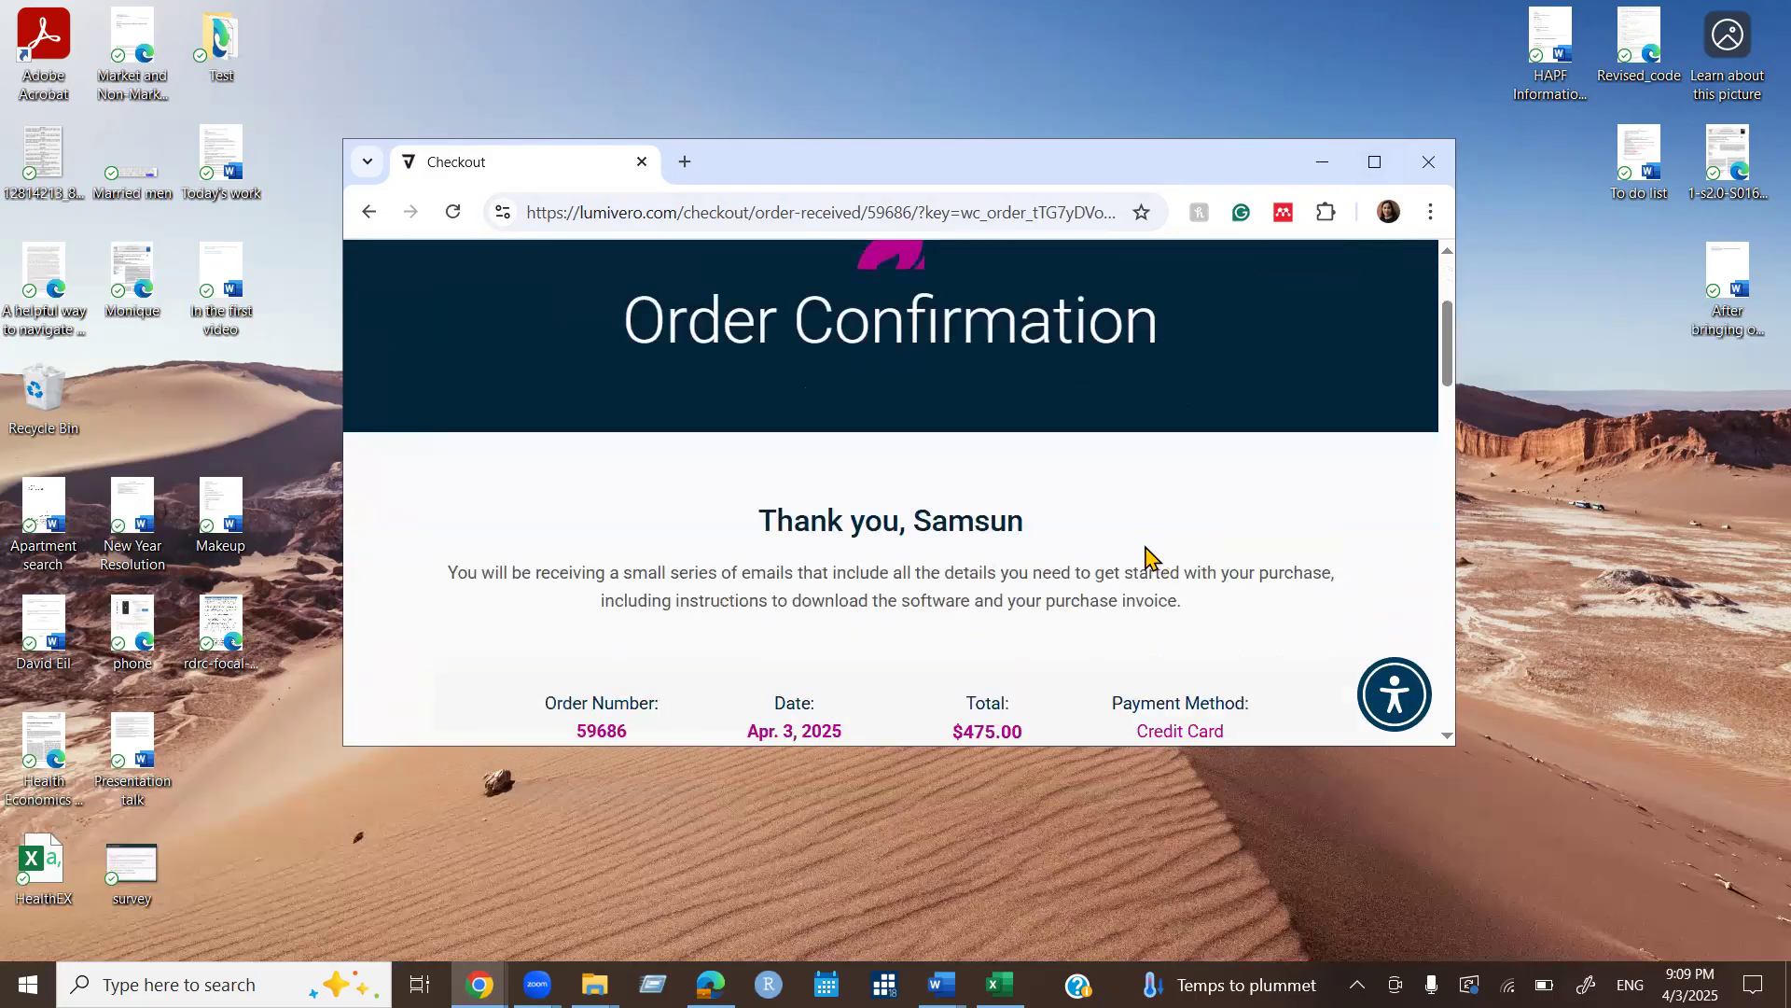
scroll(1150, 558, "down", 1)
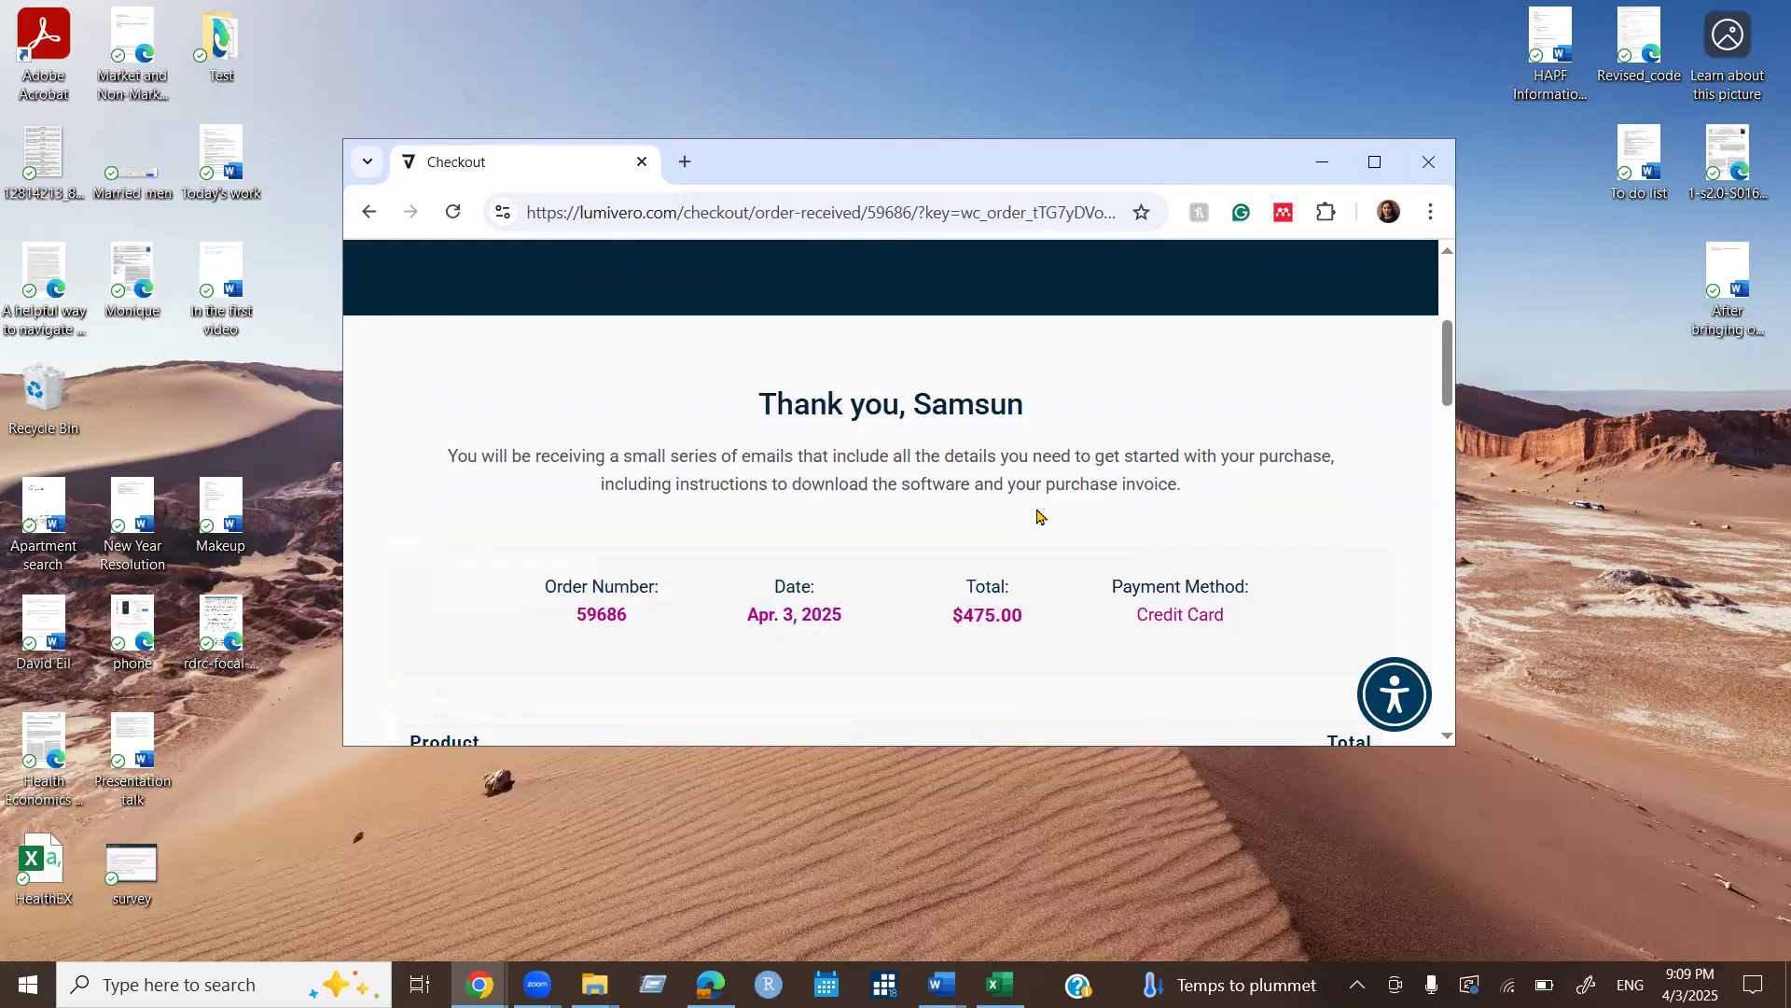
scroll(1039, 518, "down", 1)
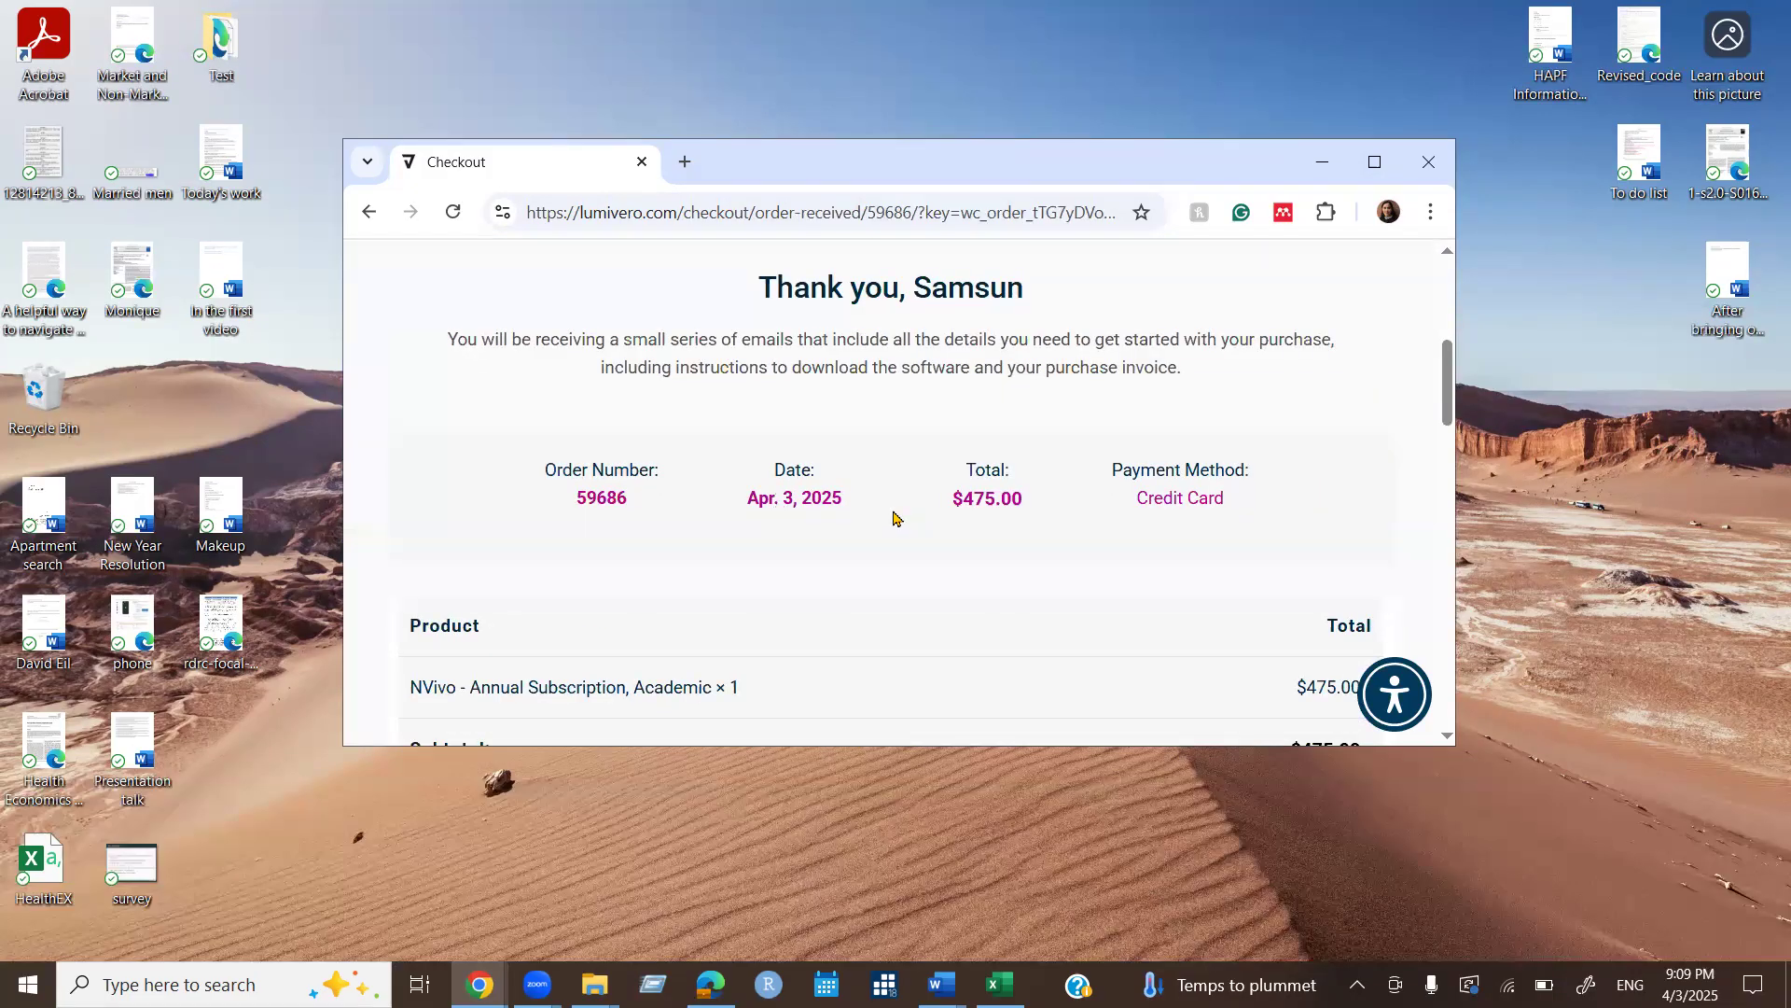
scroll(869, 514, "down", 1)
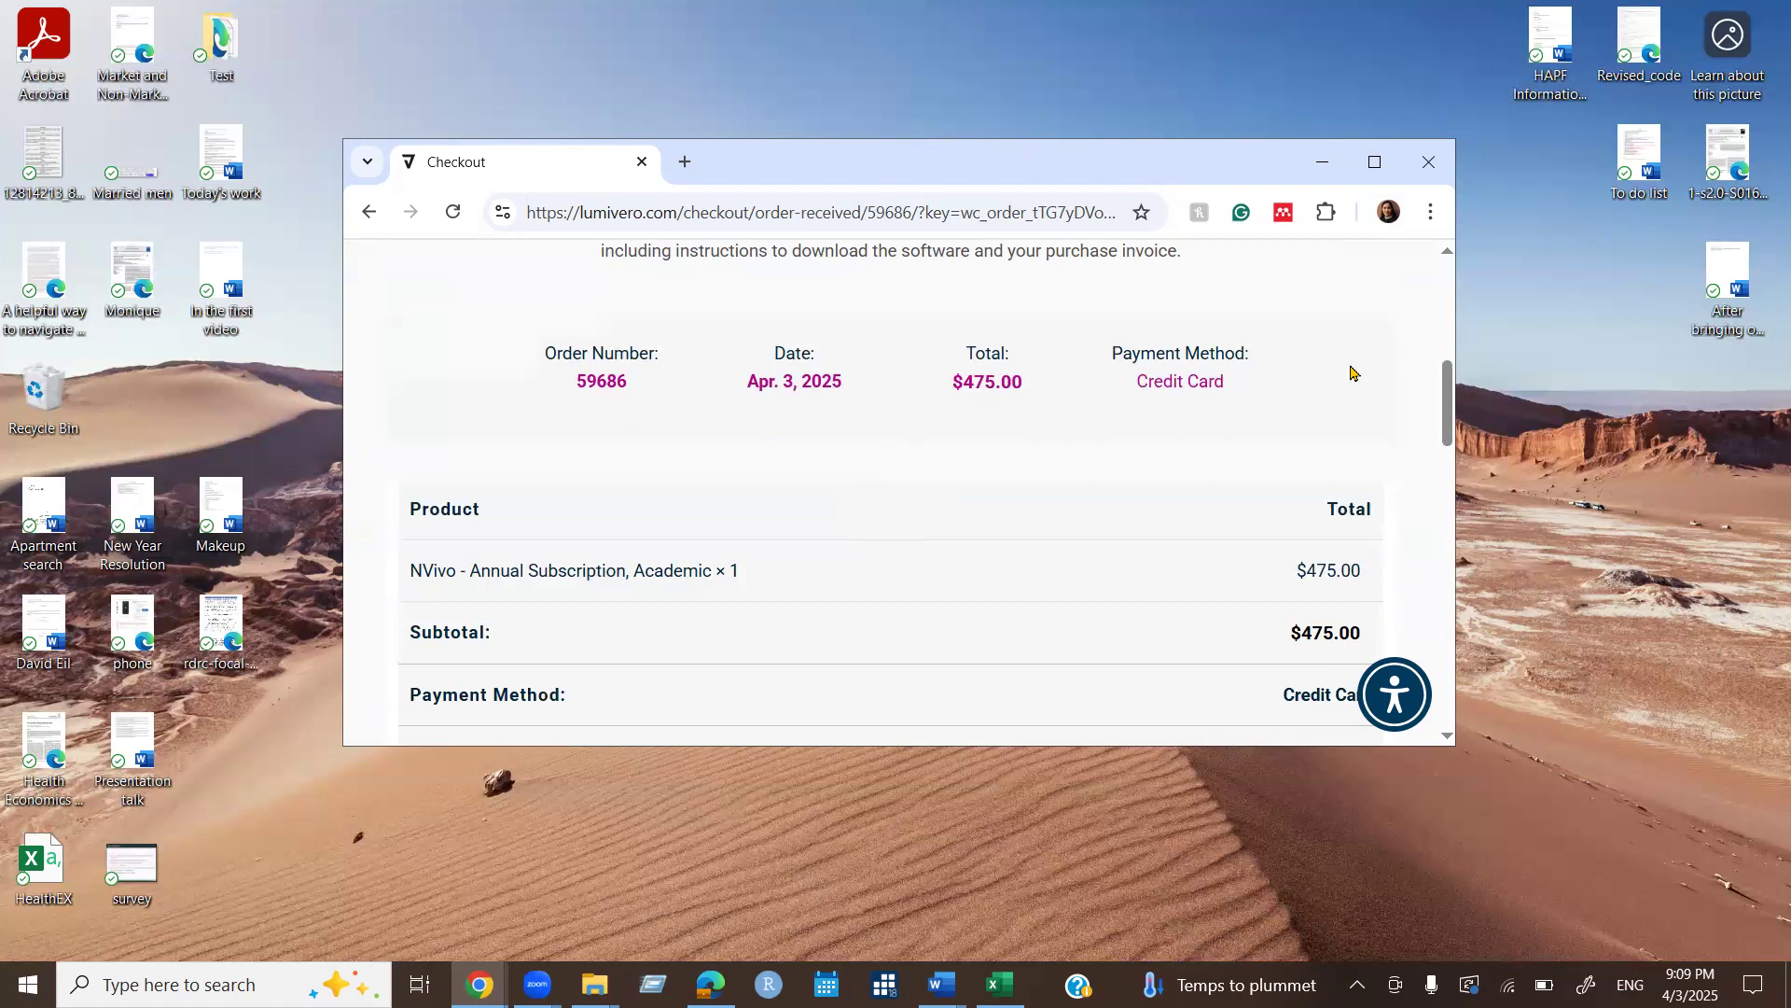
scroll(1350, 374, "down", 4)
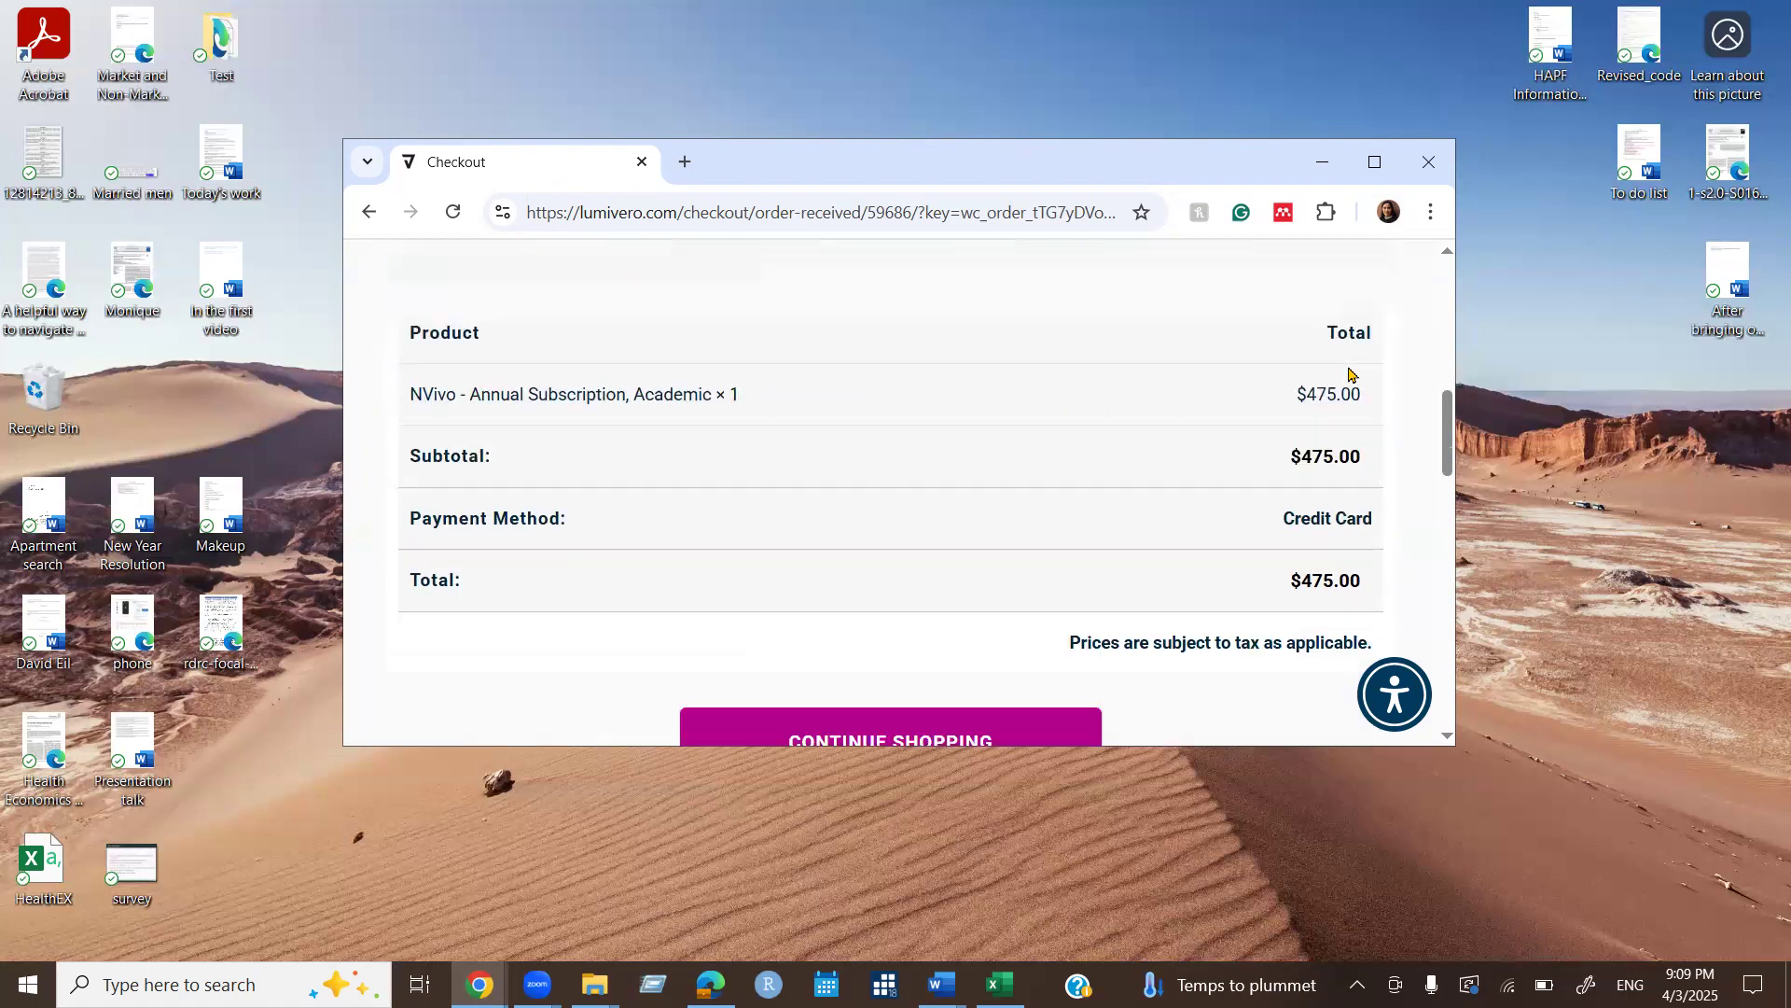
scroll(1350, 374, "up", 10)
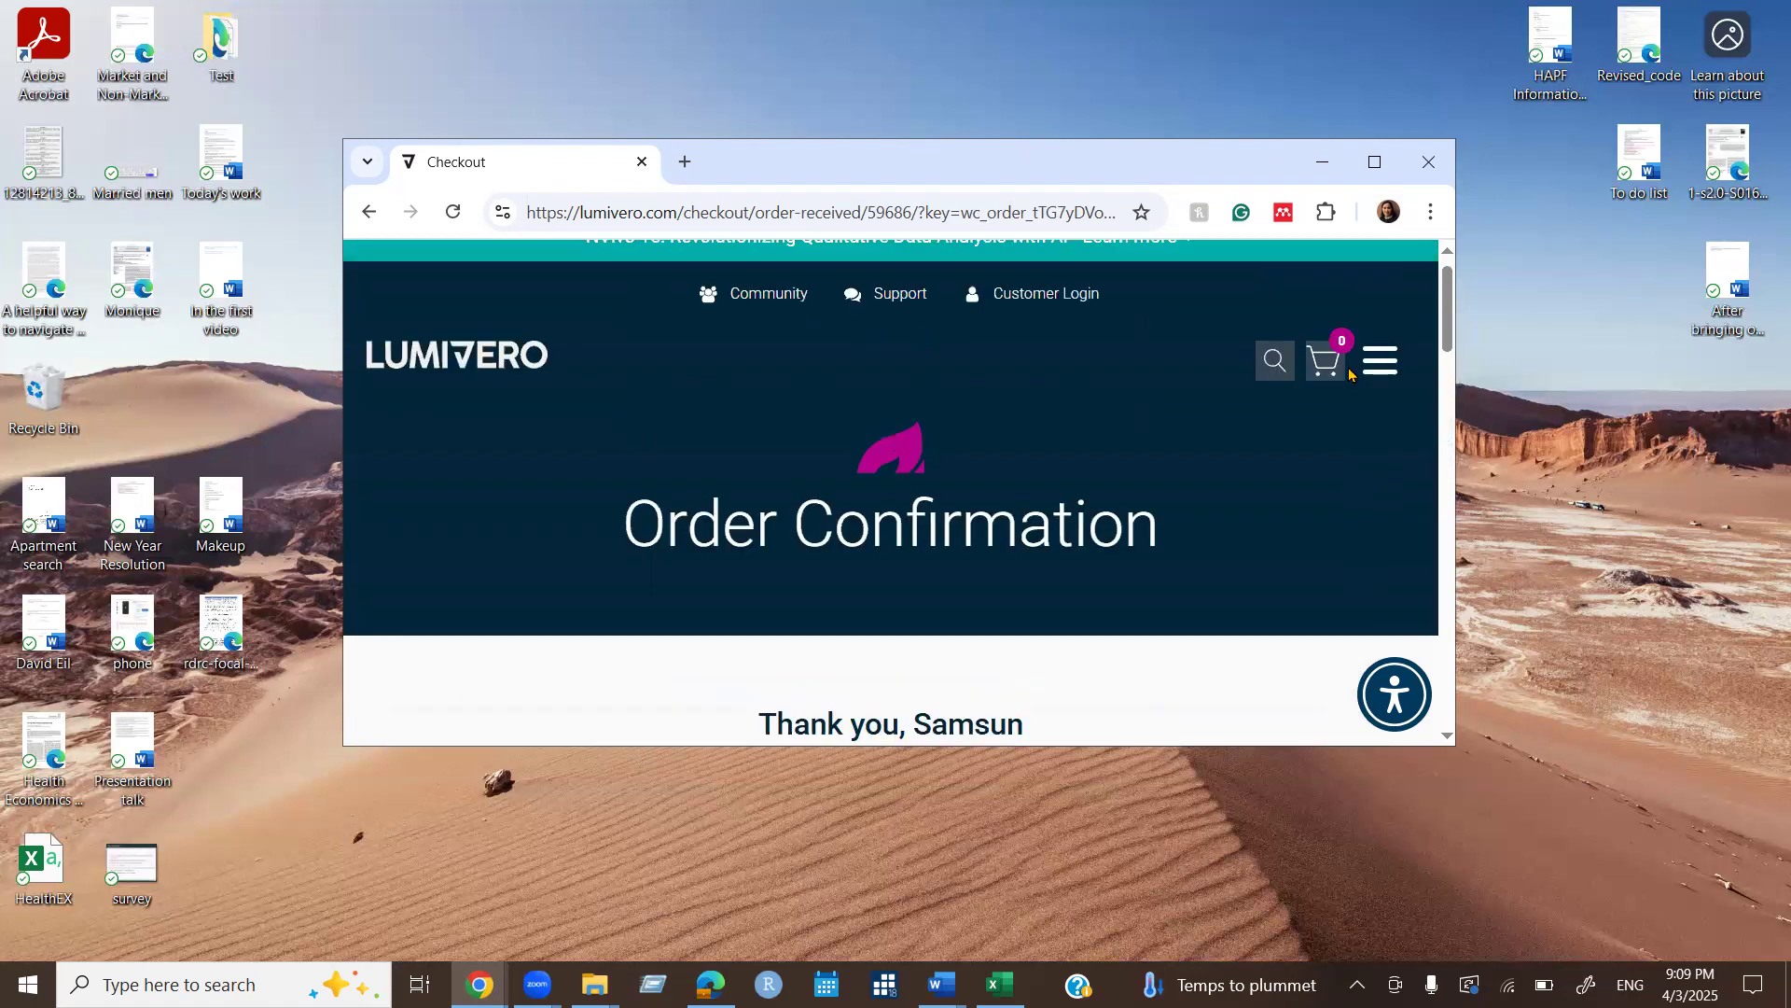
left_click(1375, 164)
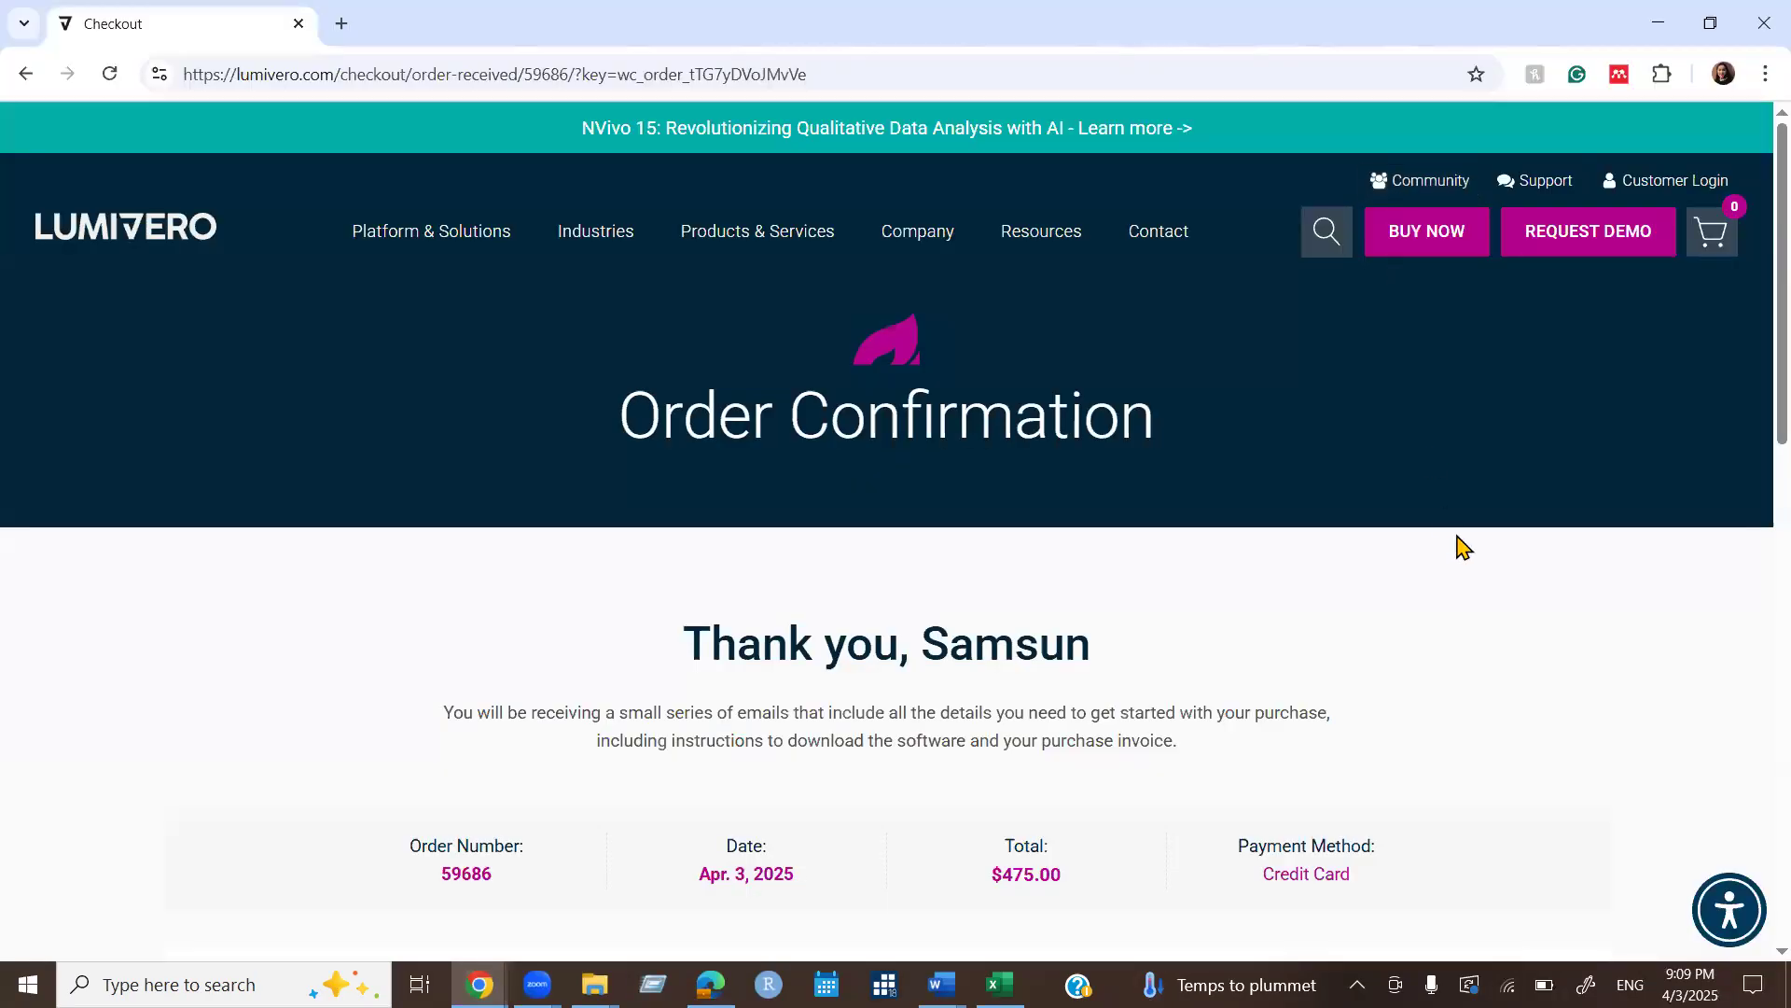